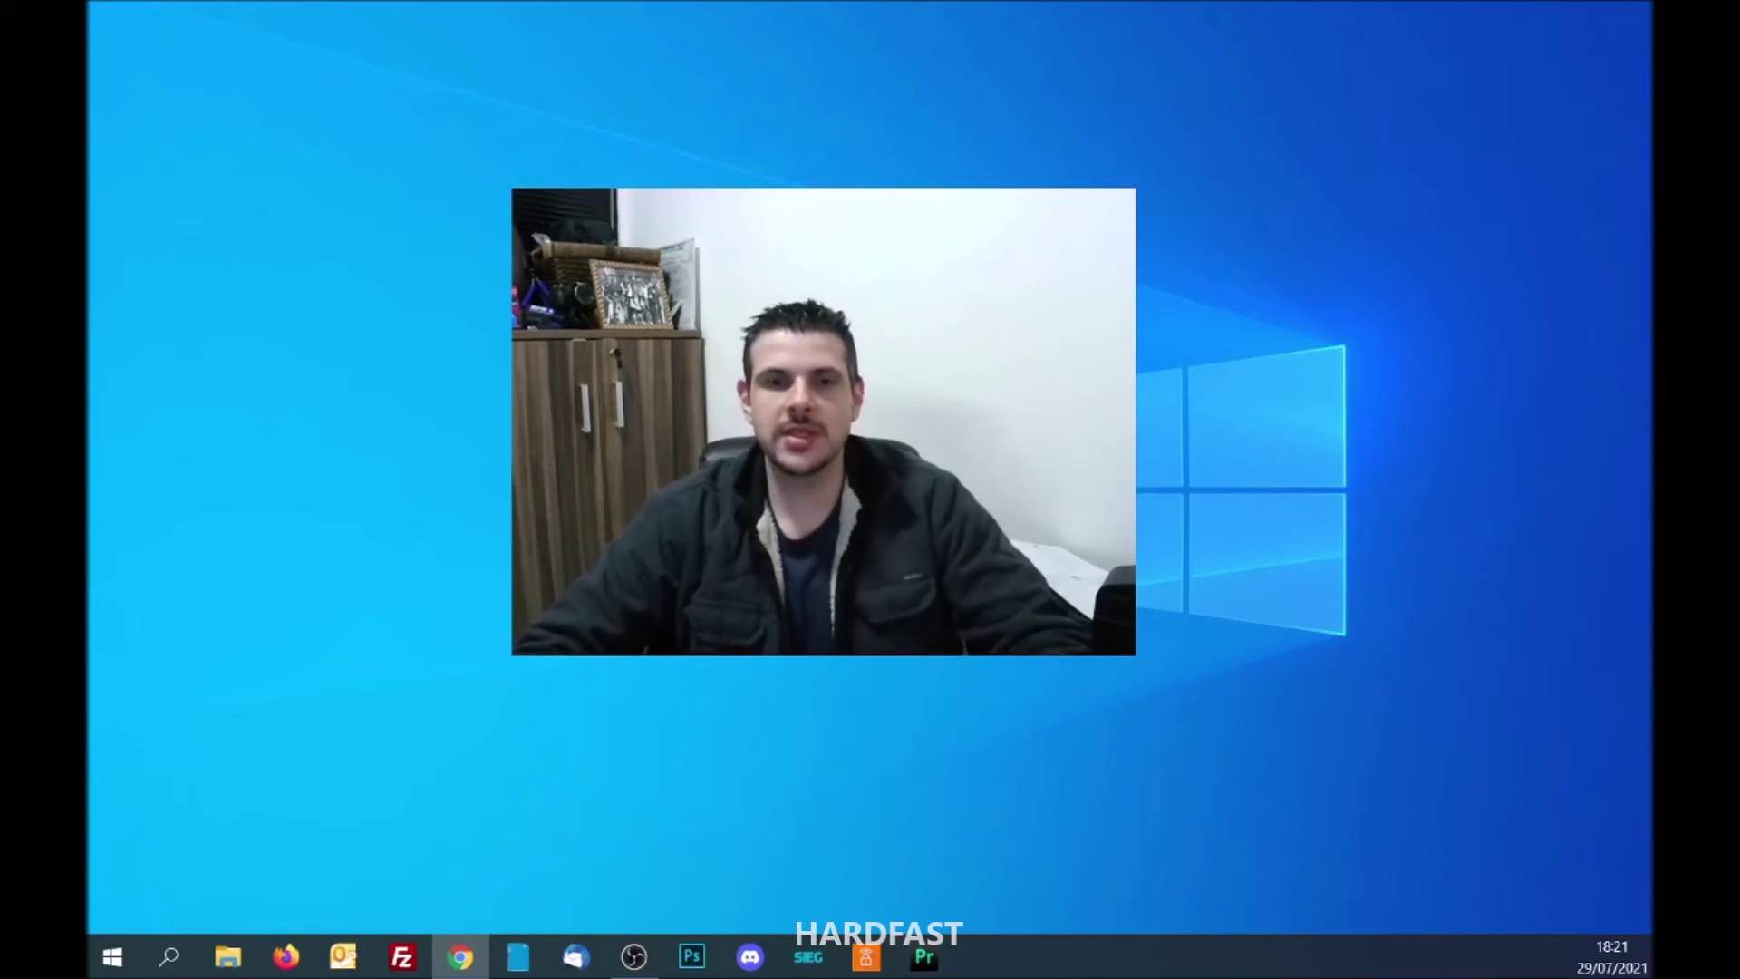
- Open File Explorer and look through the contents of drives C:, D: and E:
key("alt+Tab")
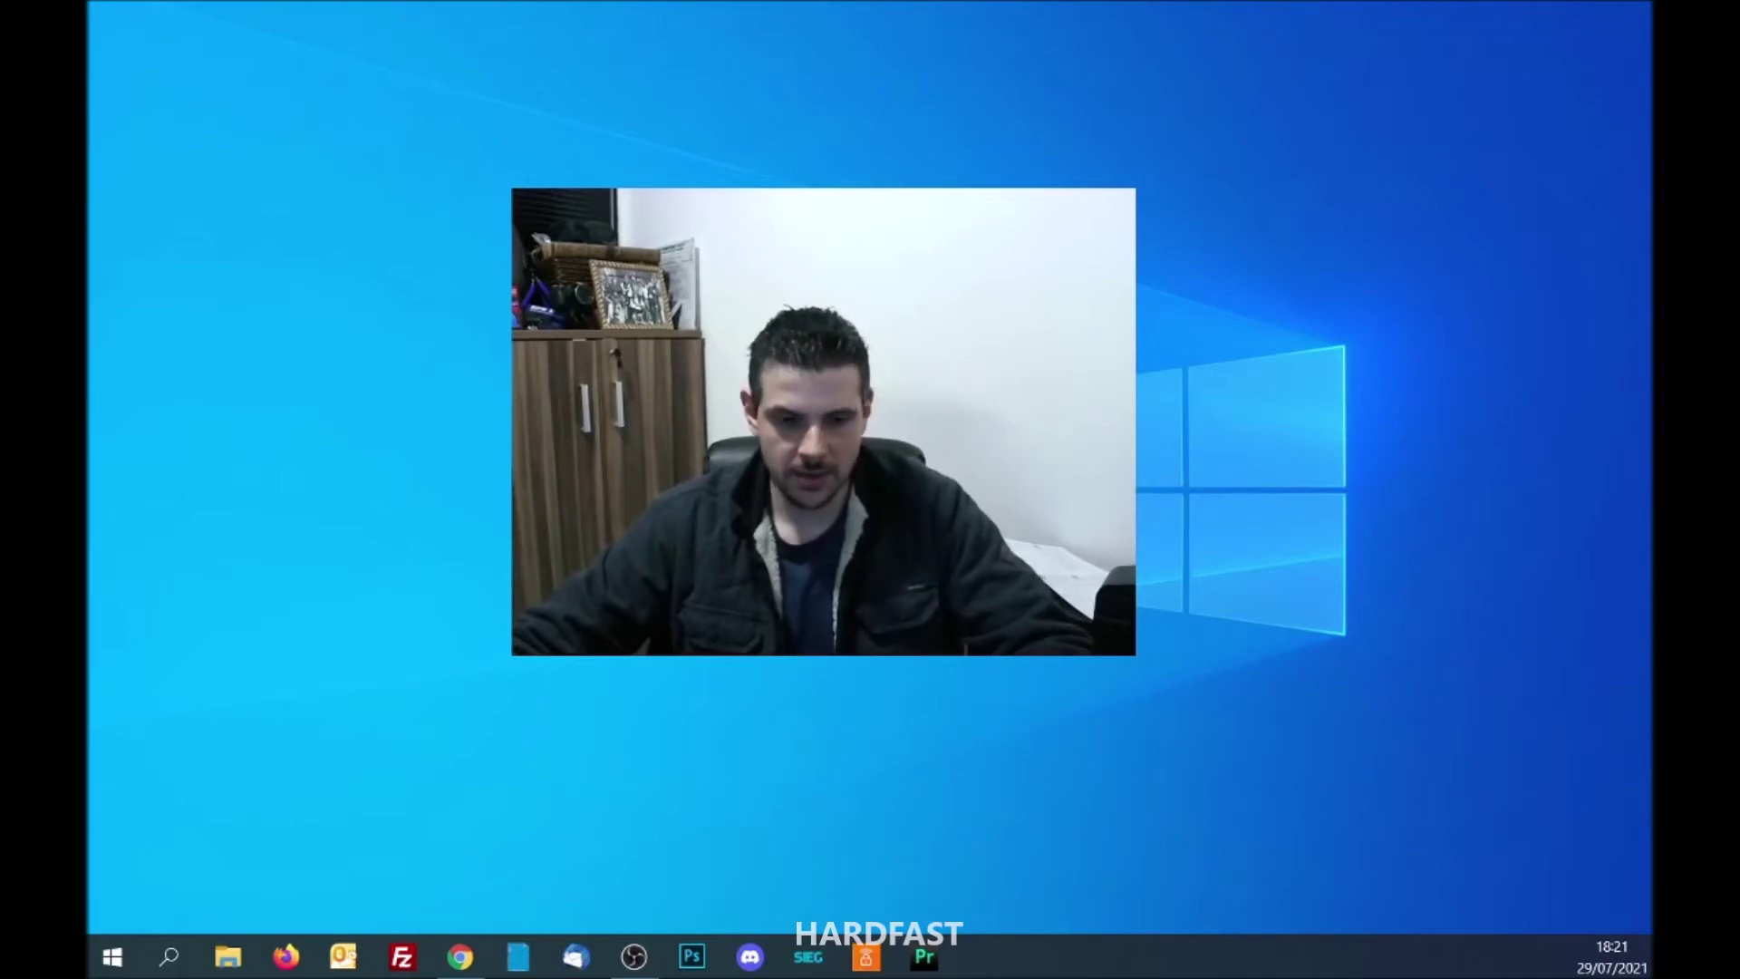
key("super+e")
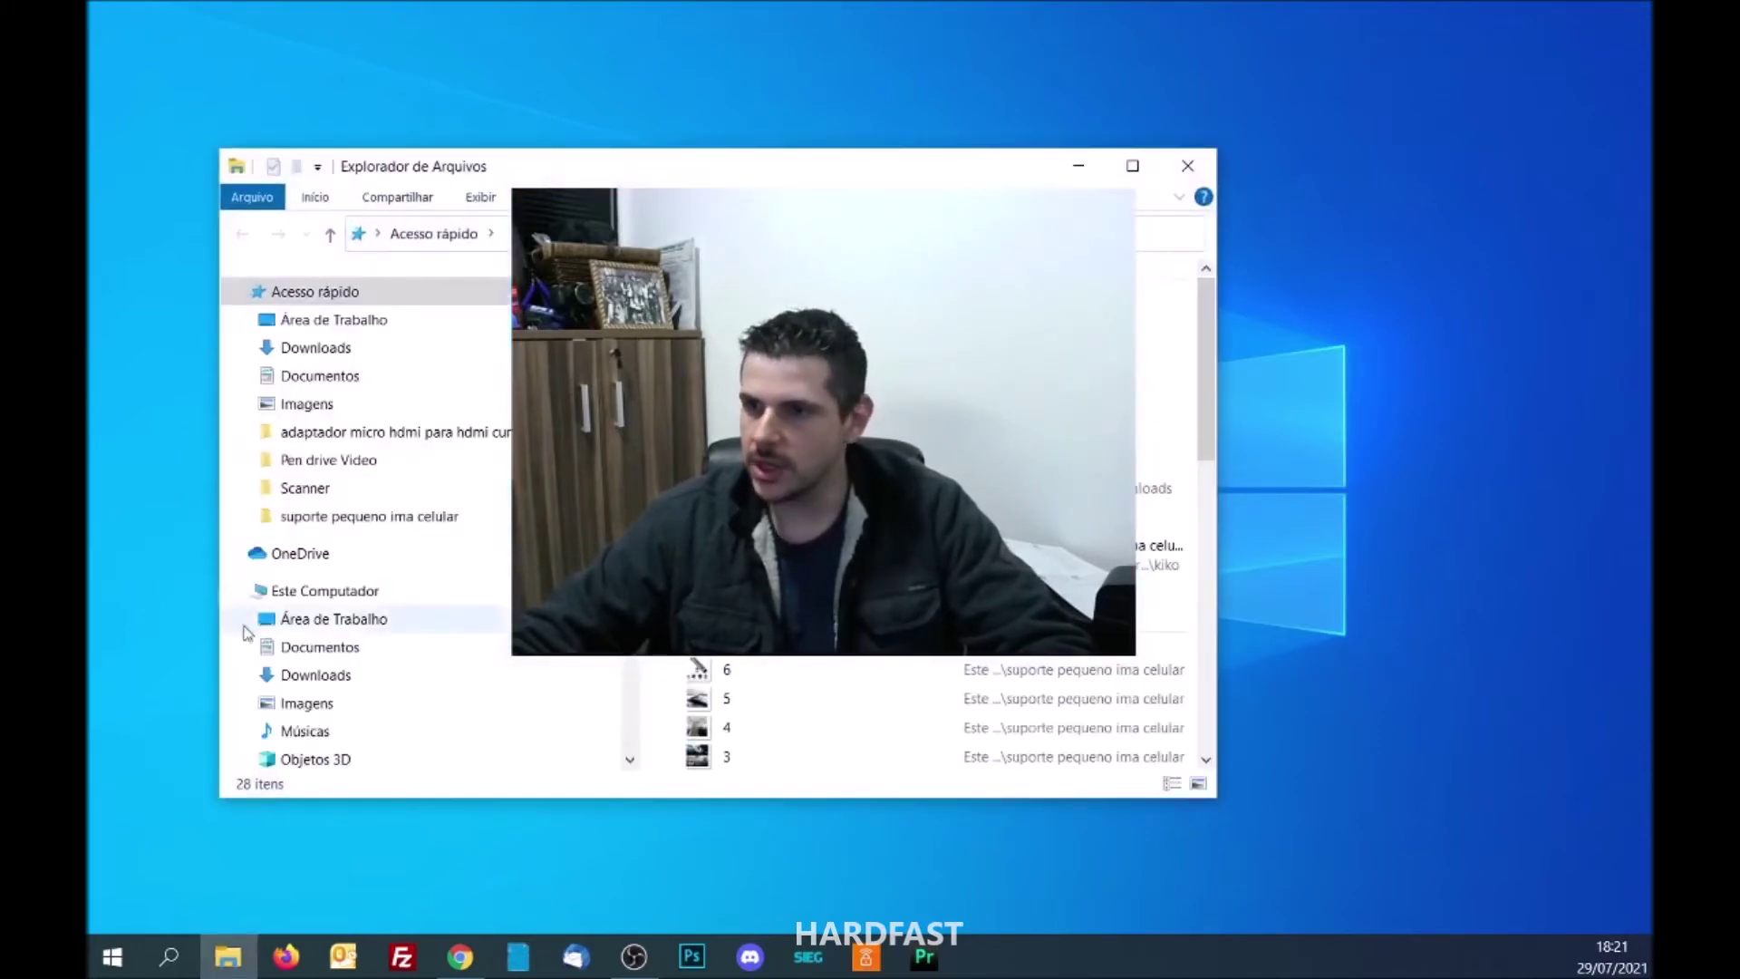
scroll(497, 647, "down", 3)
left_click(354, 639)
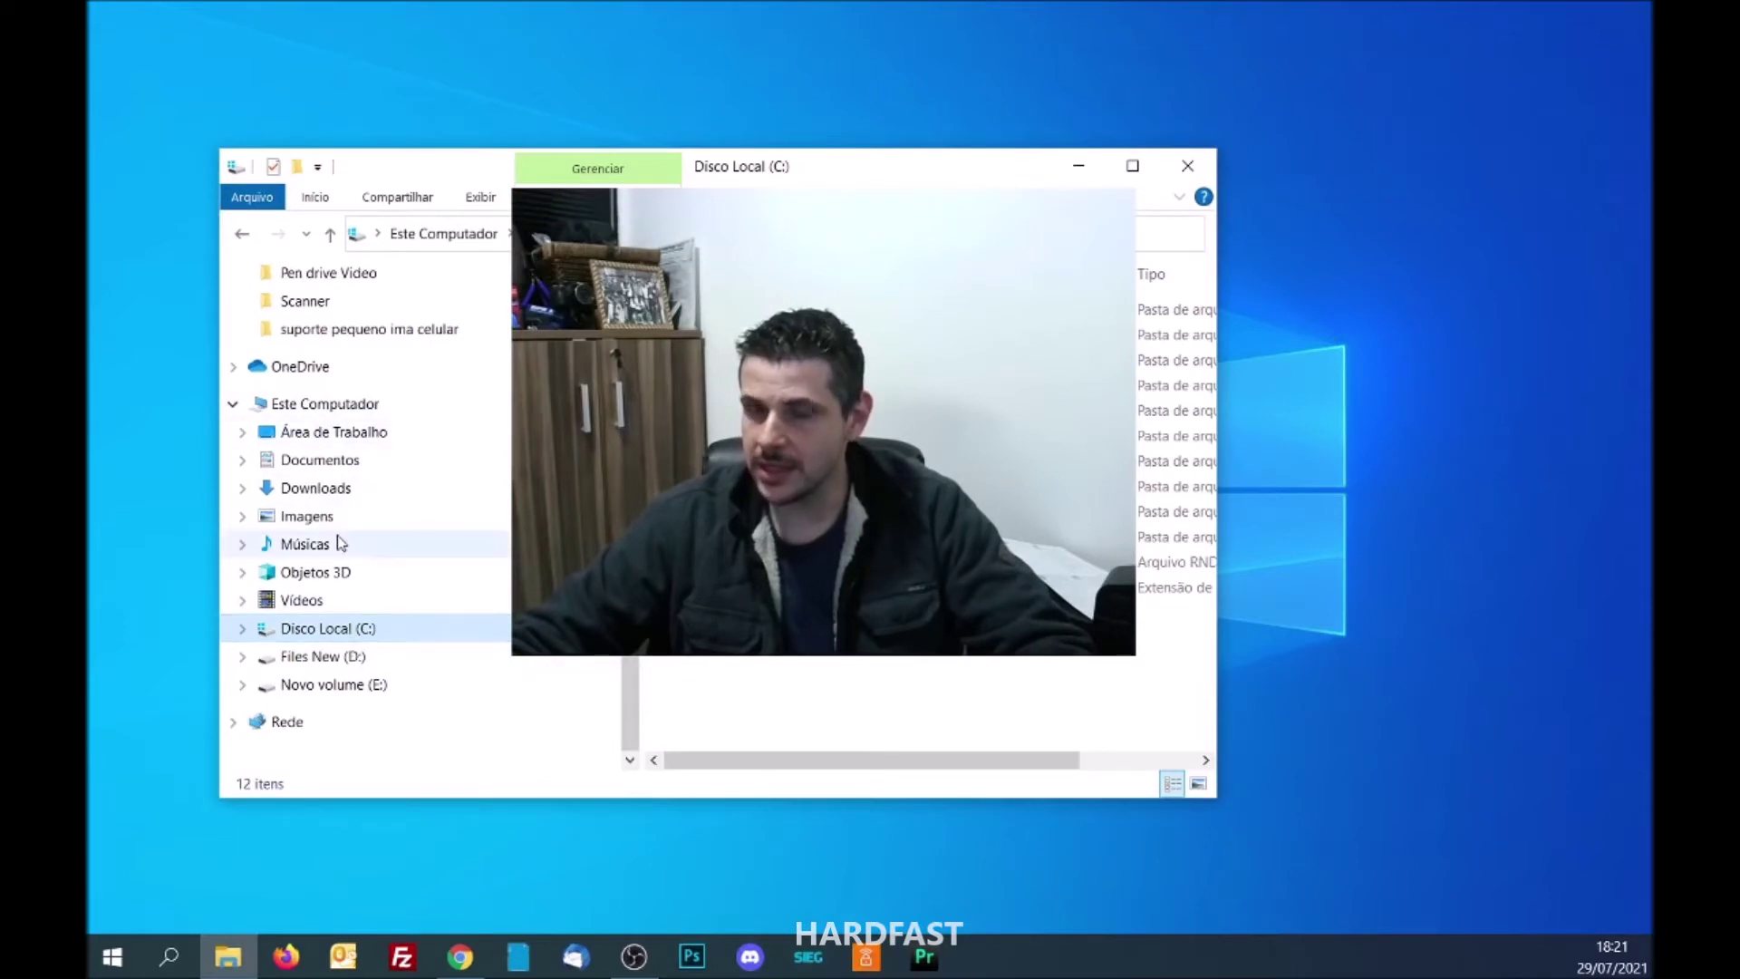
left_click(355, 658)
left_click(353, 687)
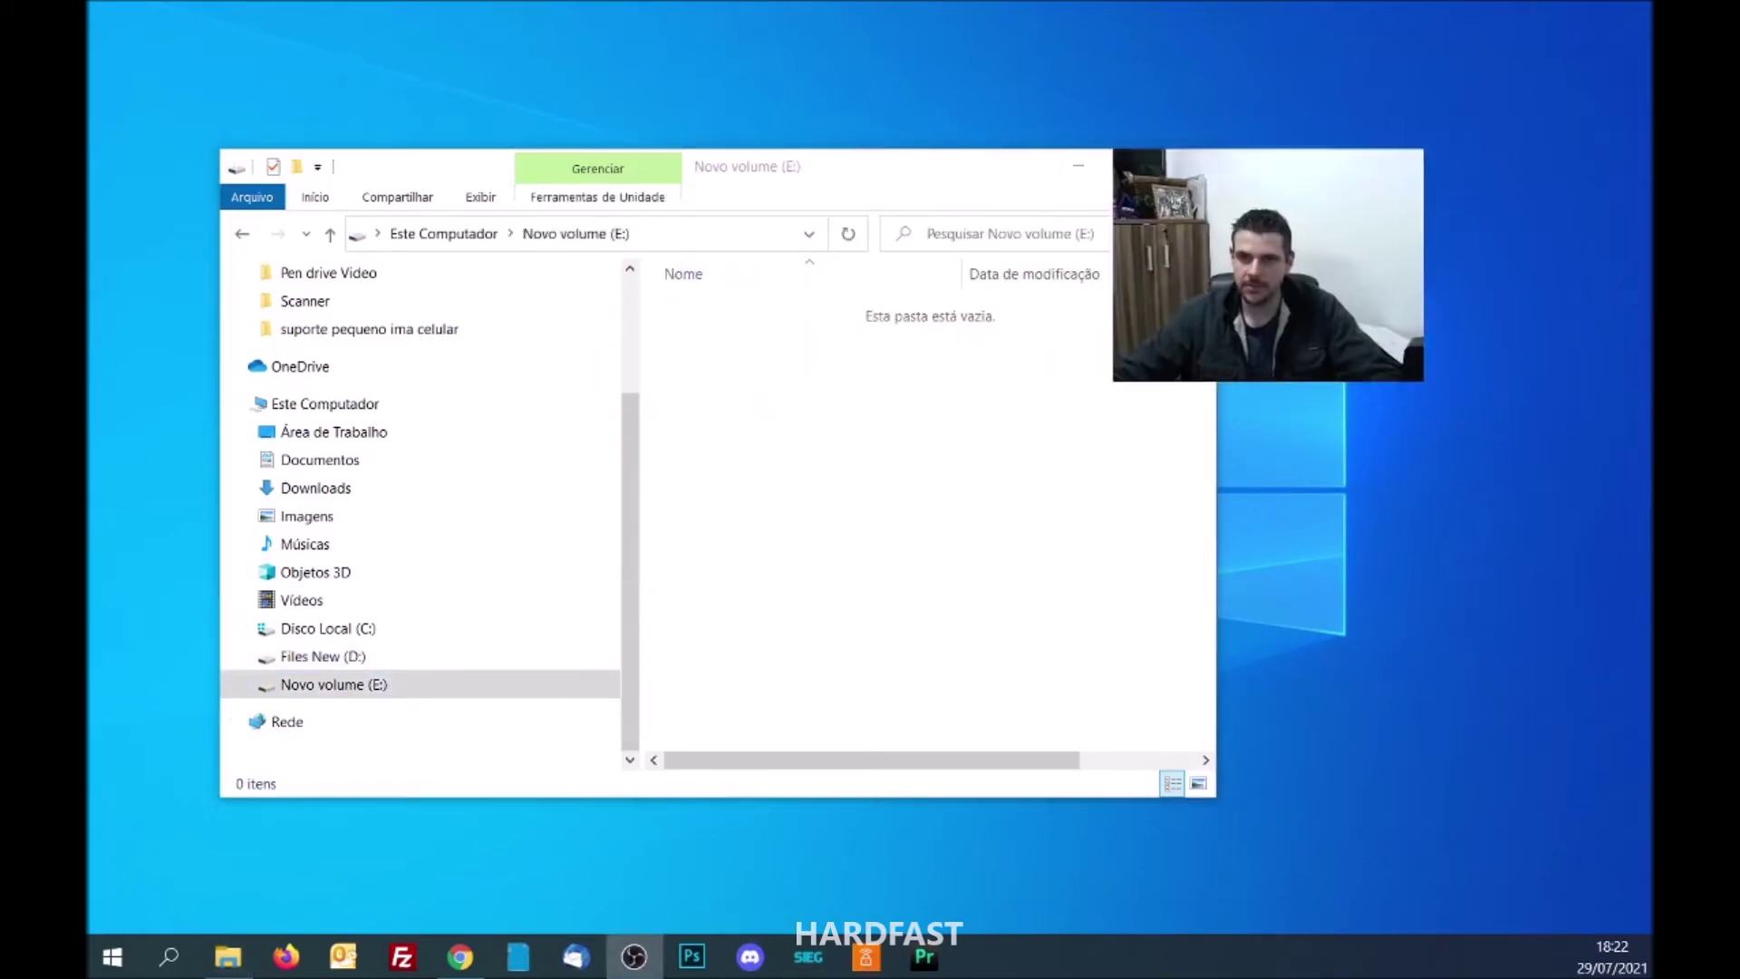
left_click(342, 627)
left_click(355, 658)
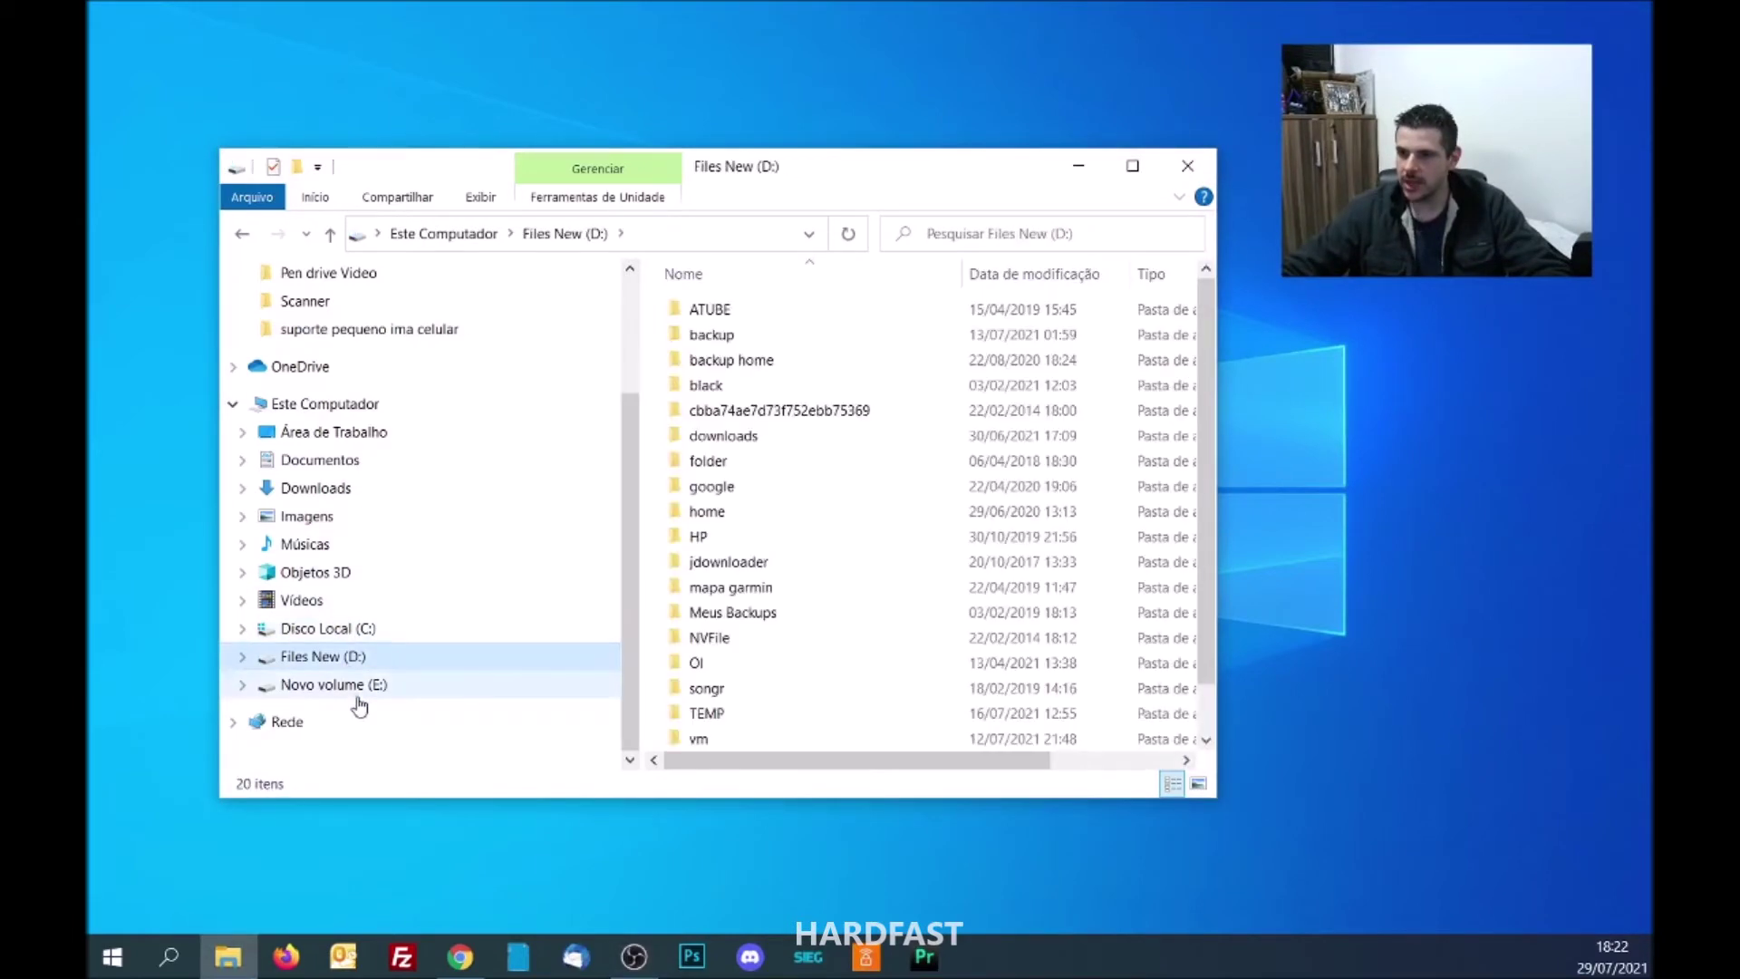
left_click(459, 852)
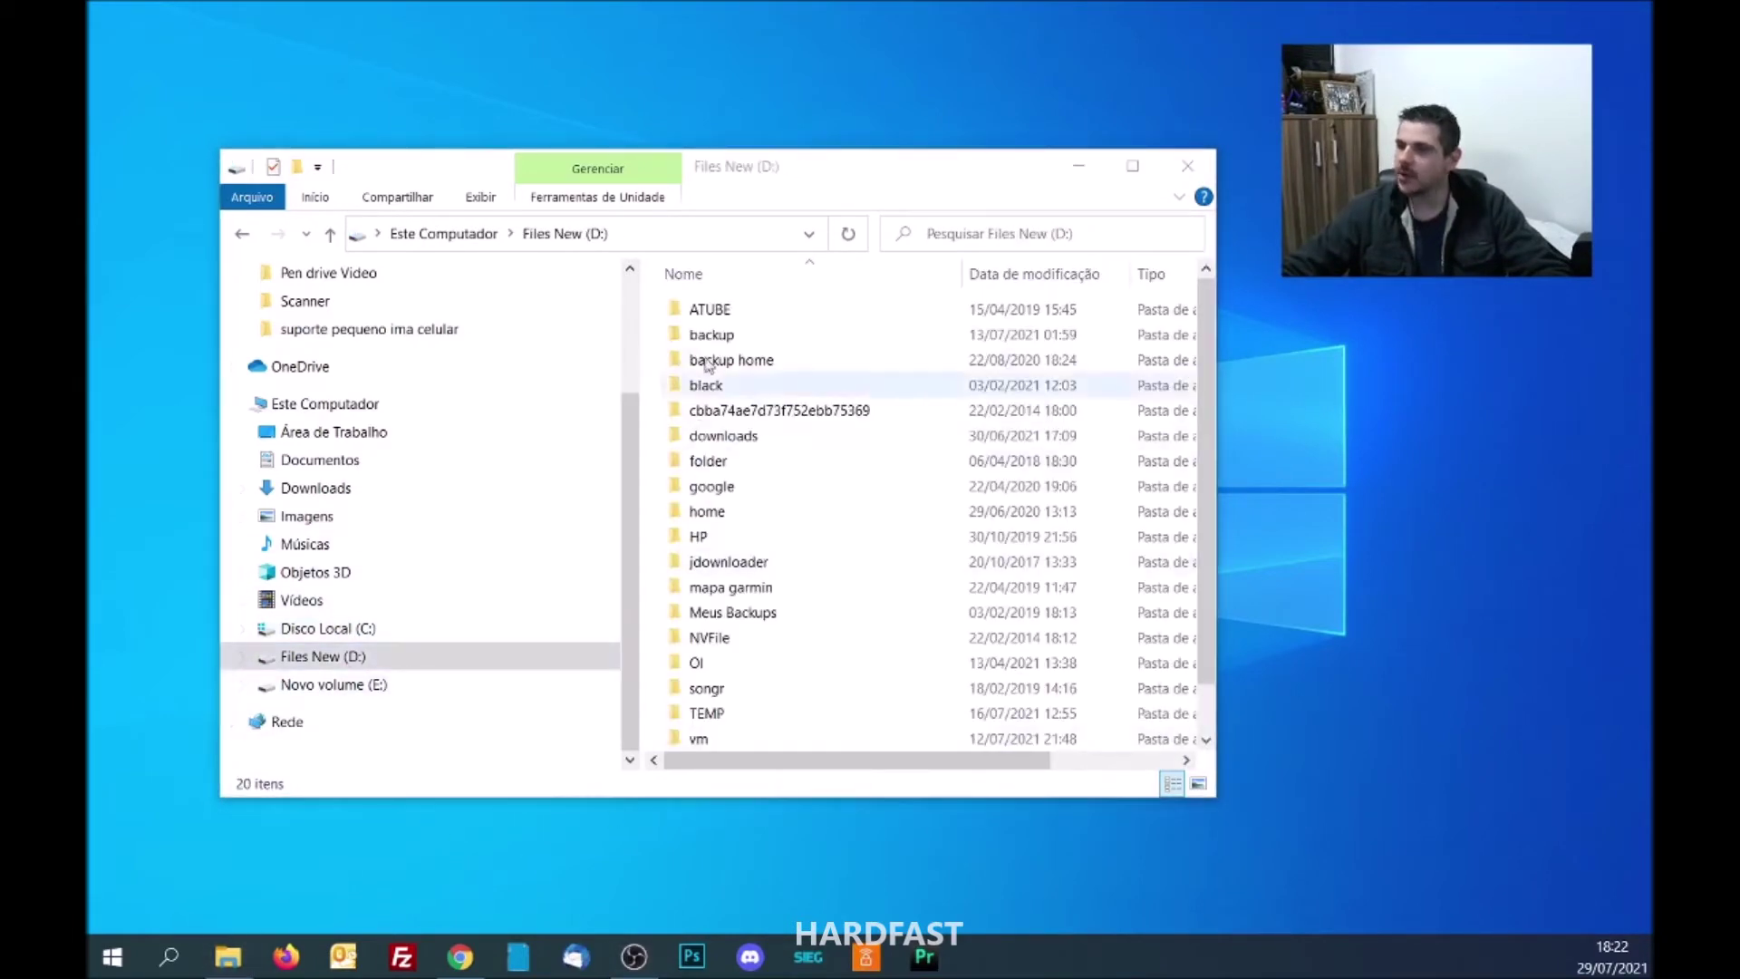
left_click_drag(824, 168, 1059, 121)
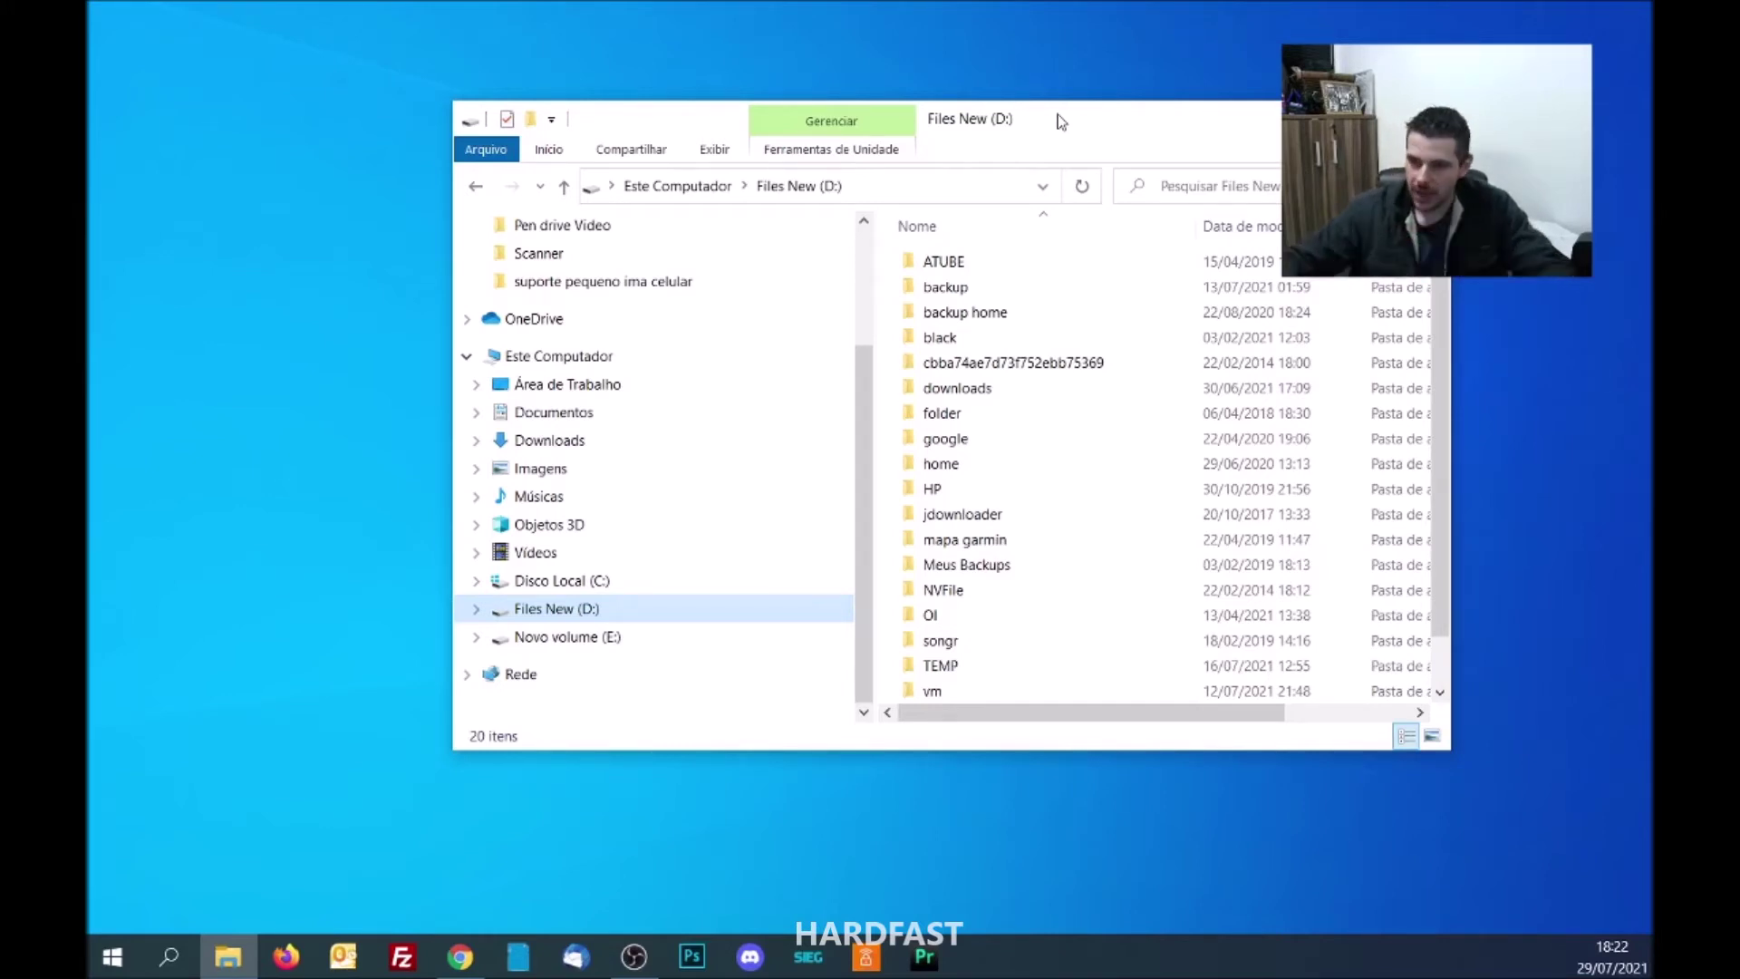
left_click(113, 957)
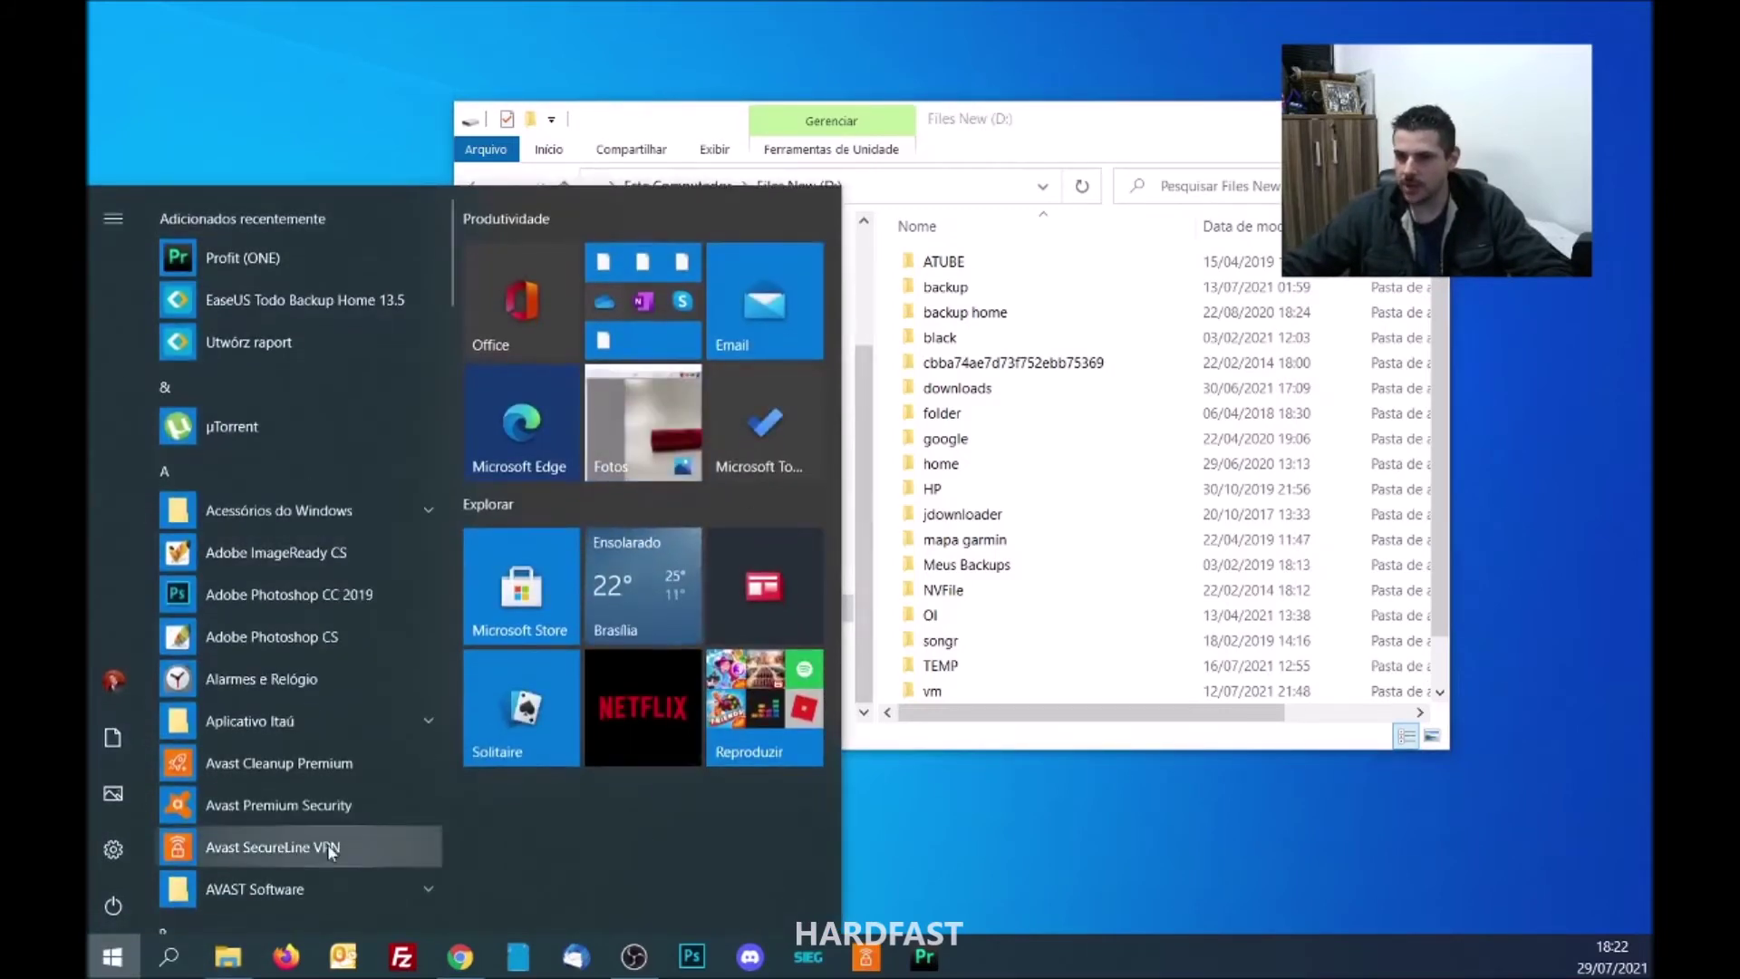
left_click(1017, 861)
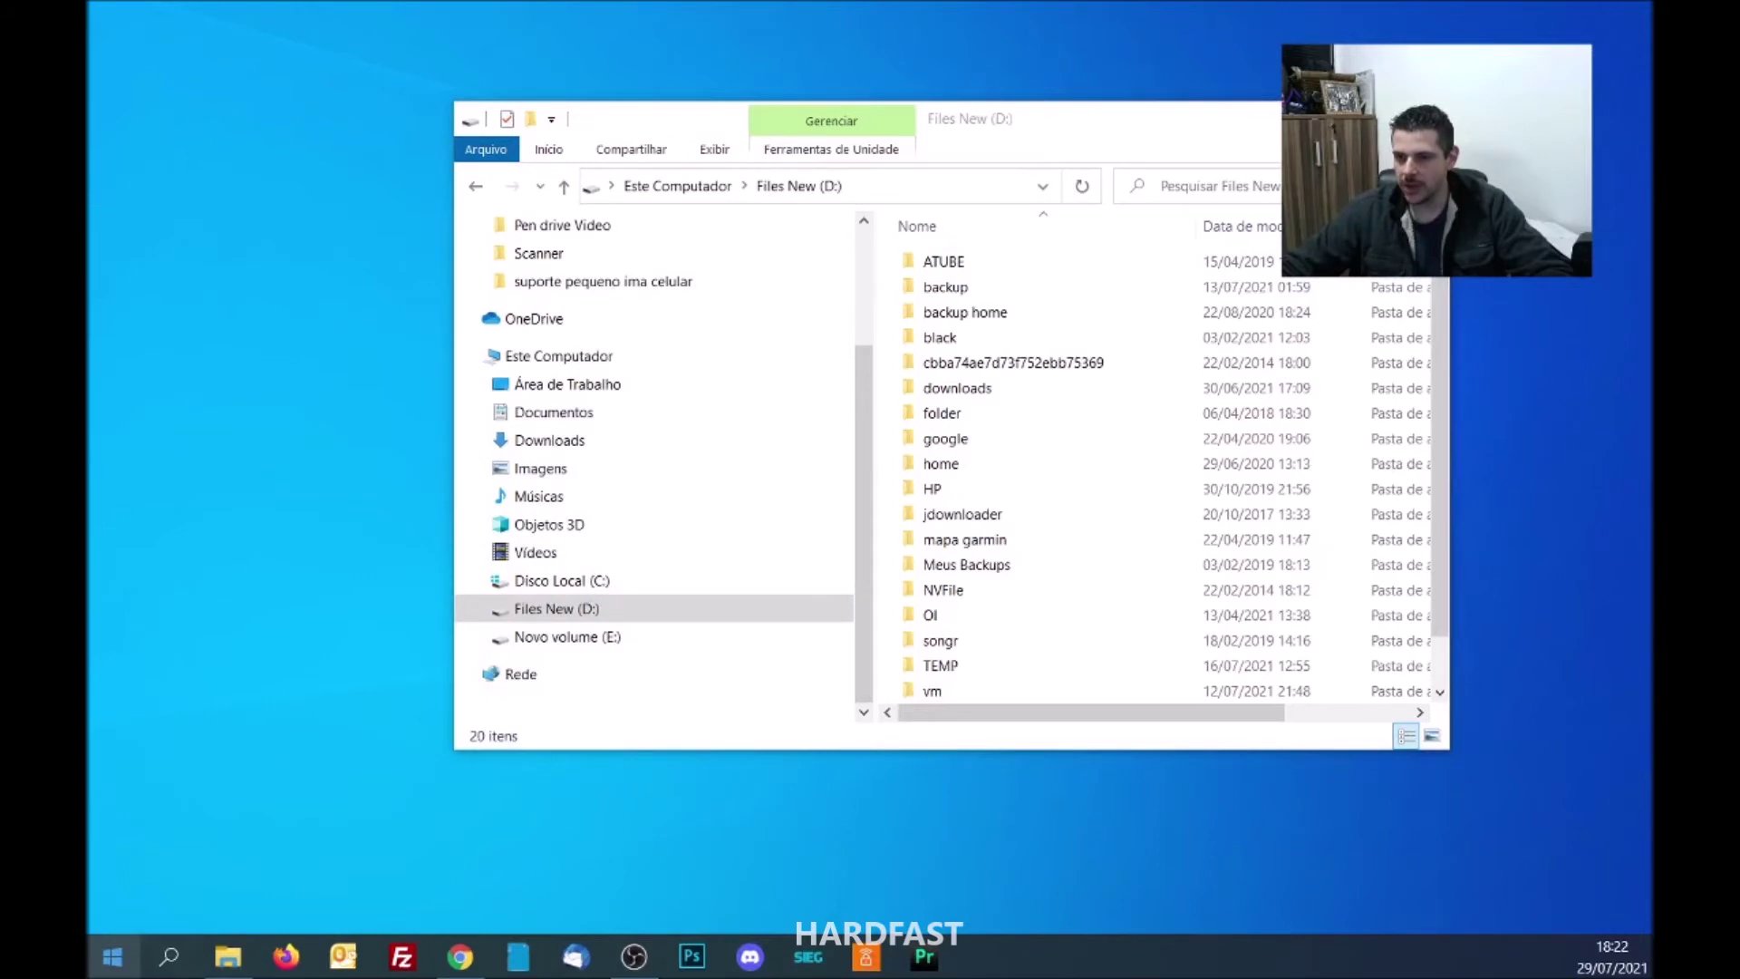
key("super")
type("gerenciador")
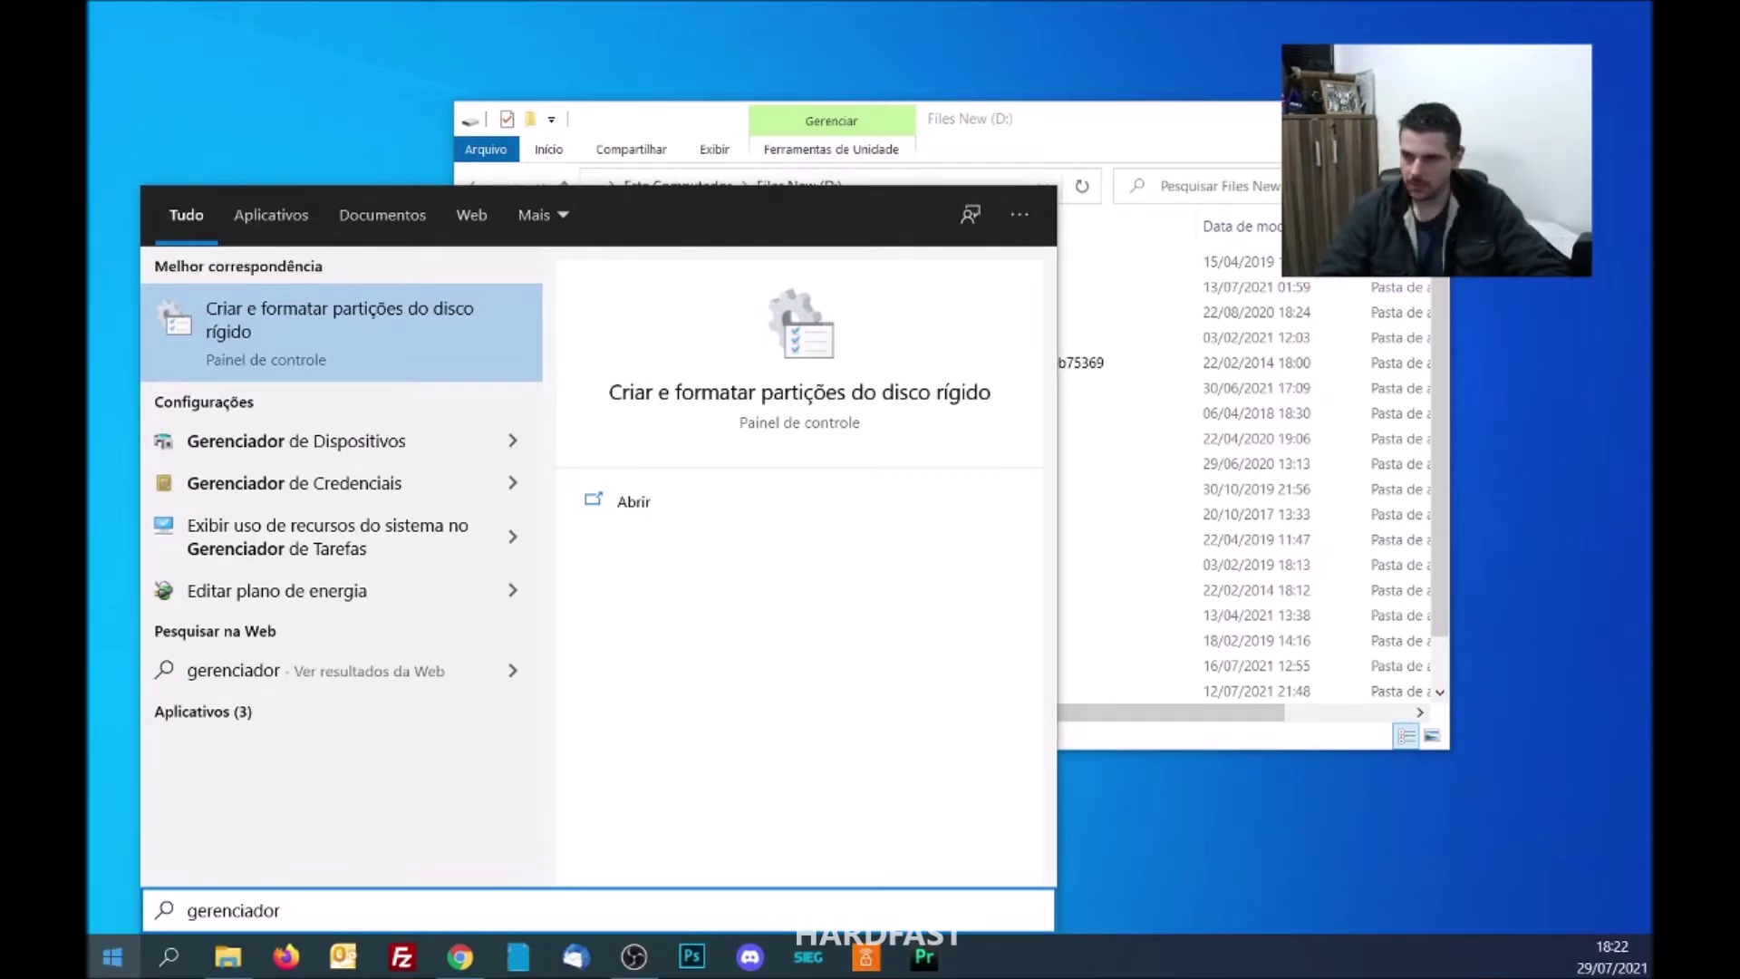
key("Escape")
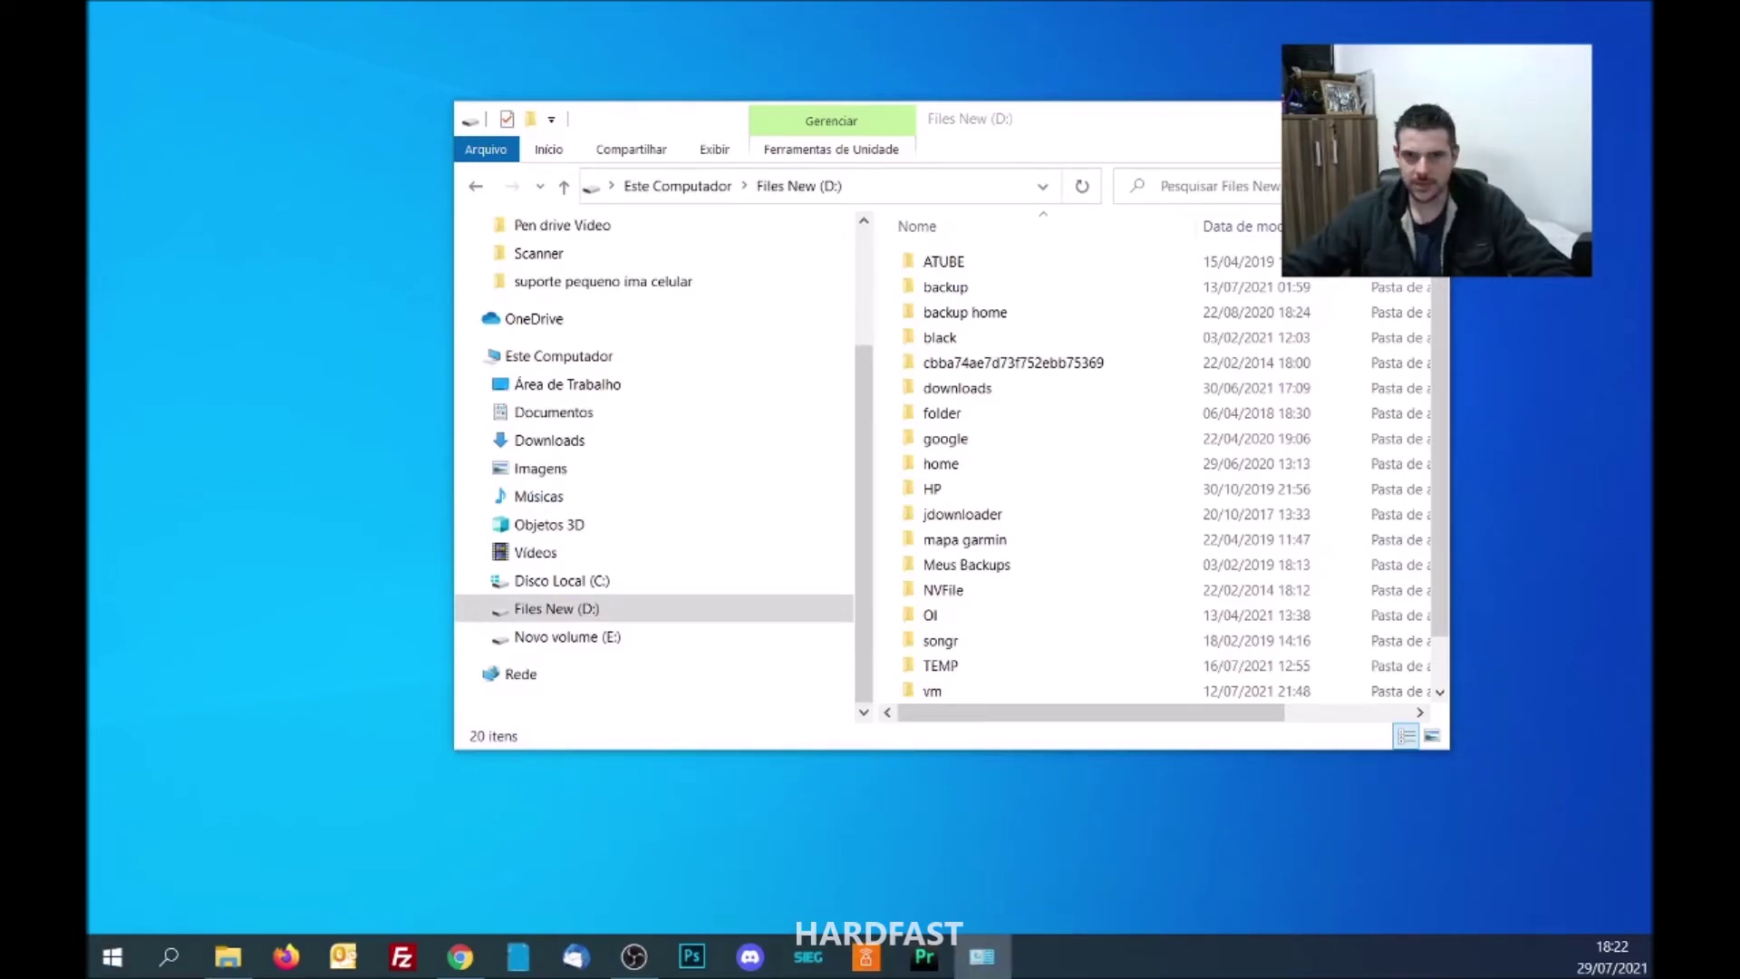
key("super+Down")
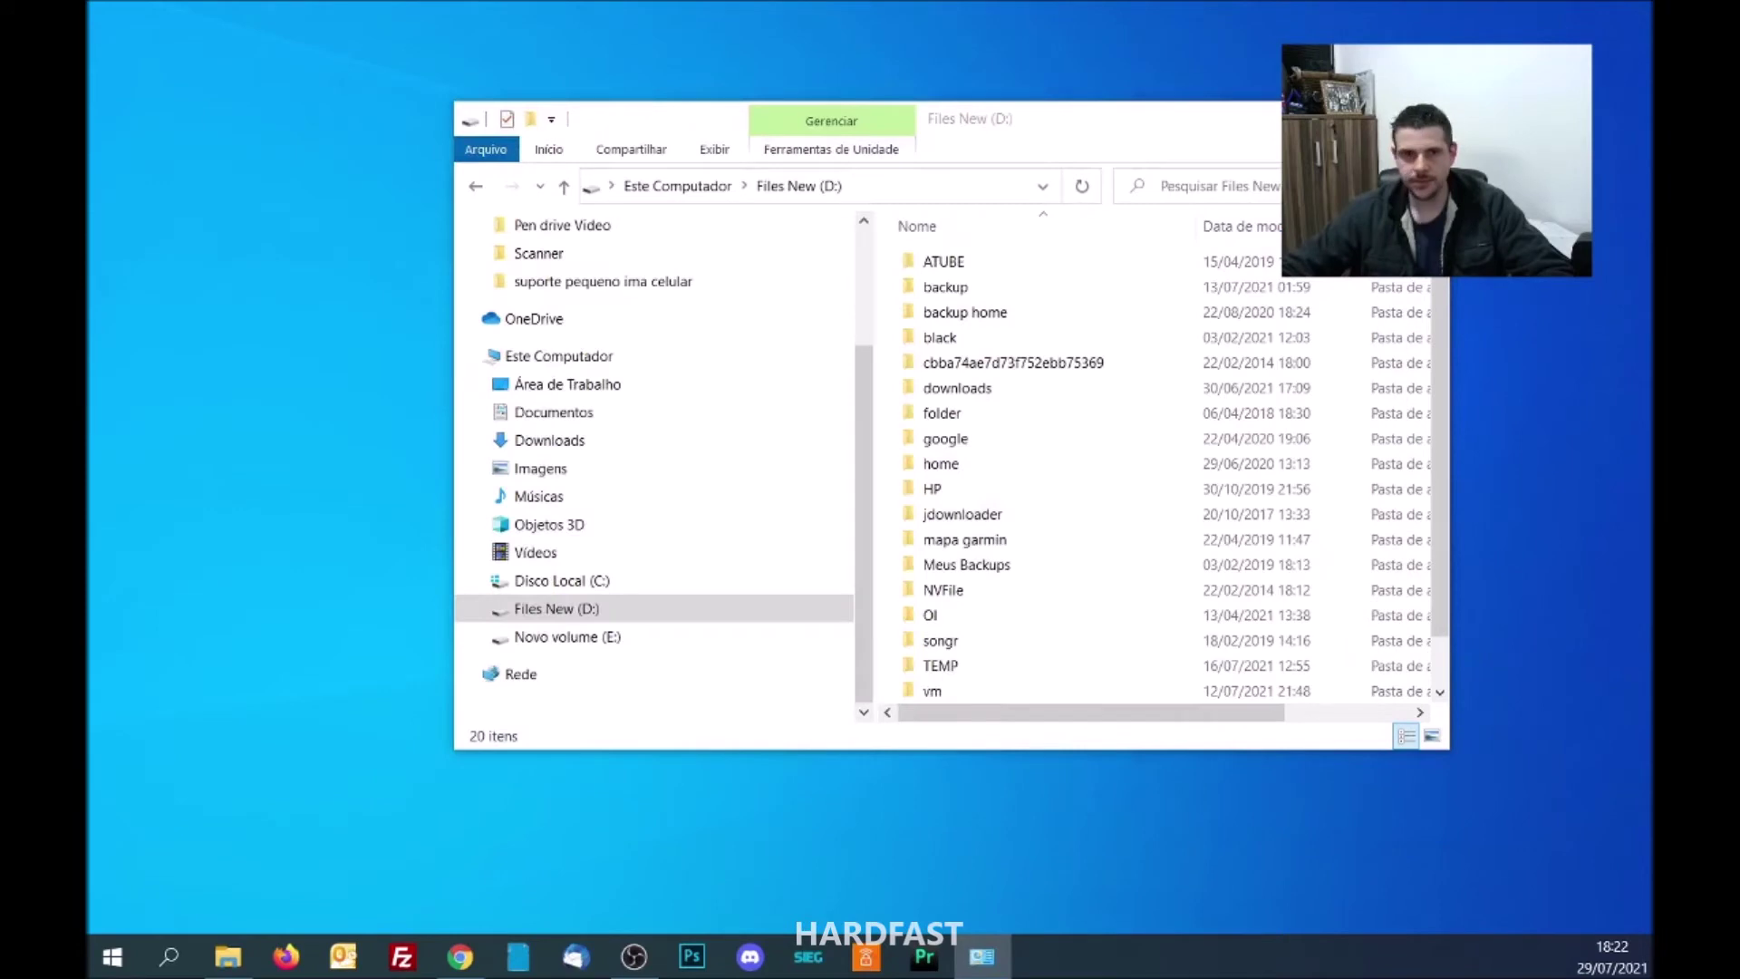
- Search Windows for "gerenciador", open the hard disk partition tool, widen its Volume column and enlarge the window
left_click(114, 957)
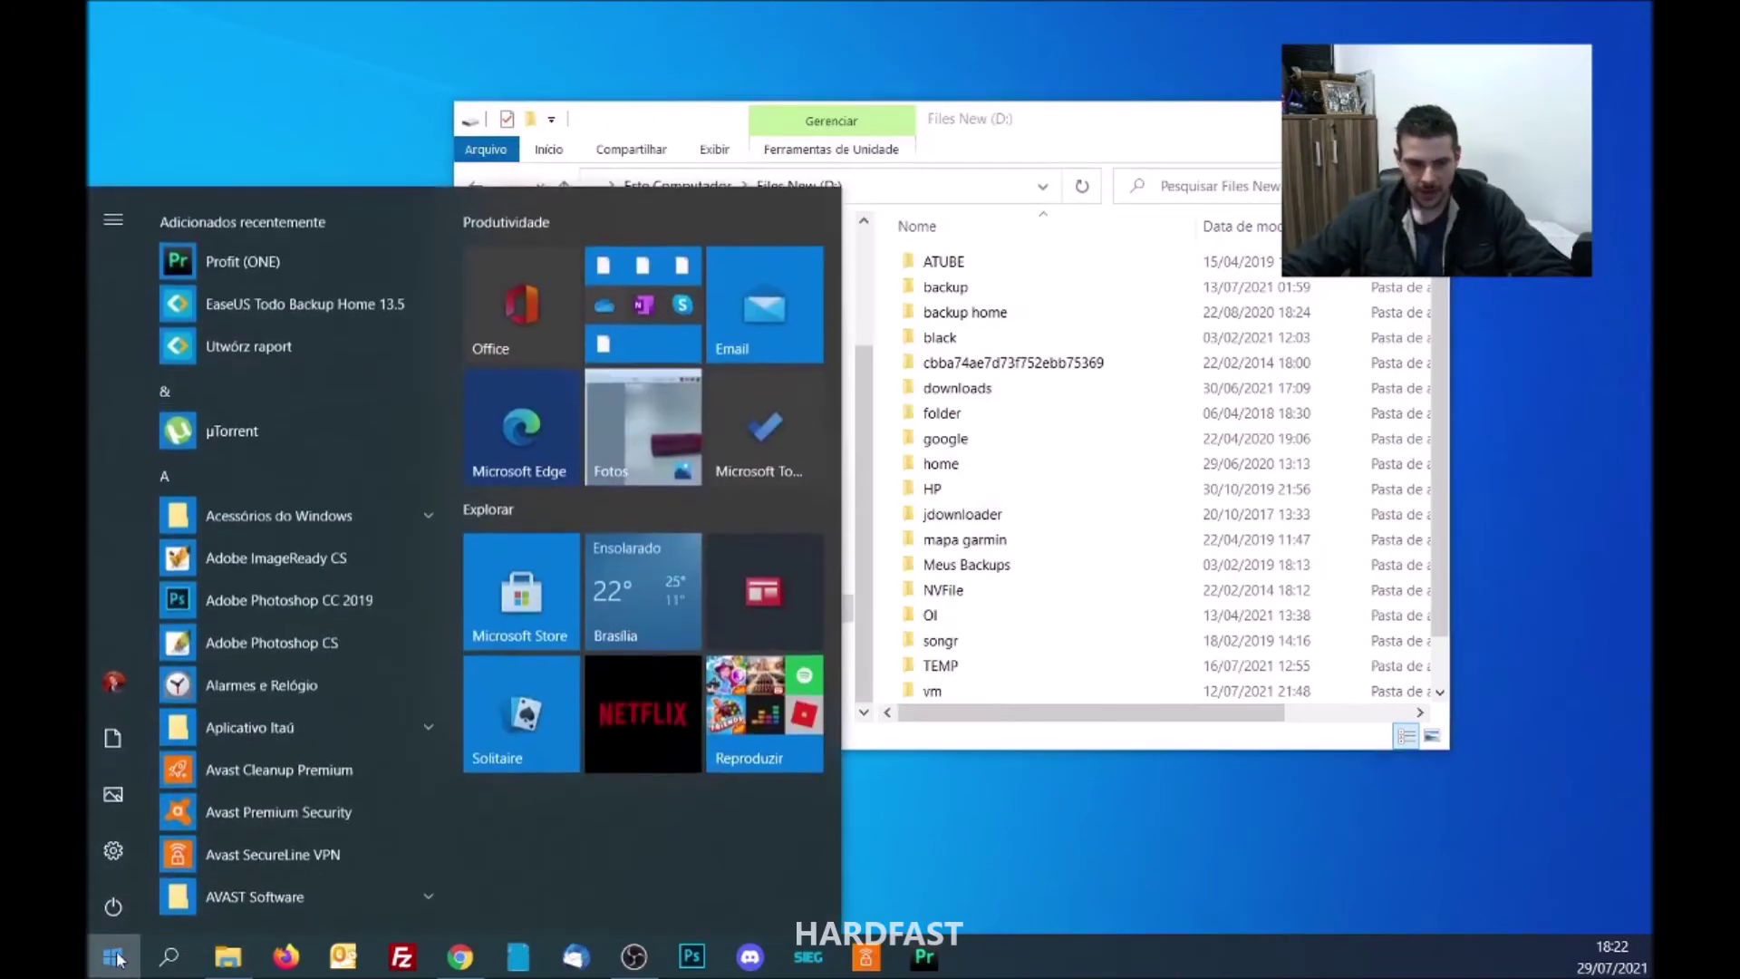
type("gerenciador")
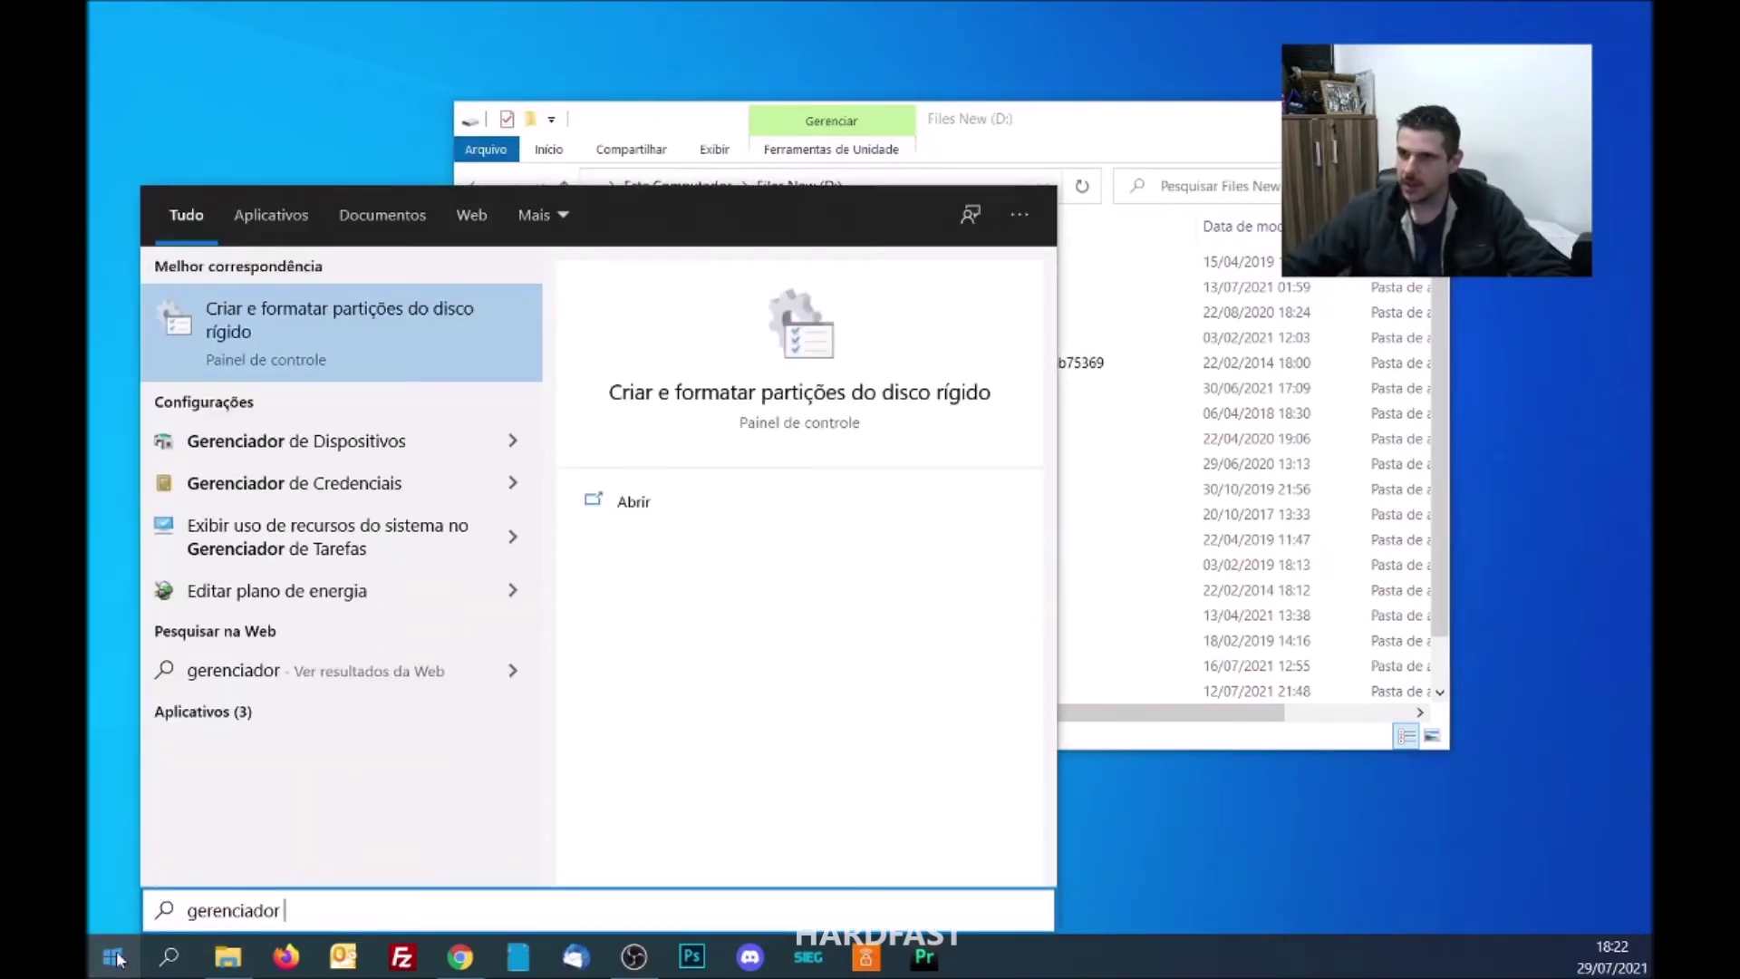
left_click(384, 339)
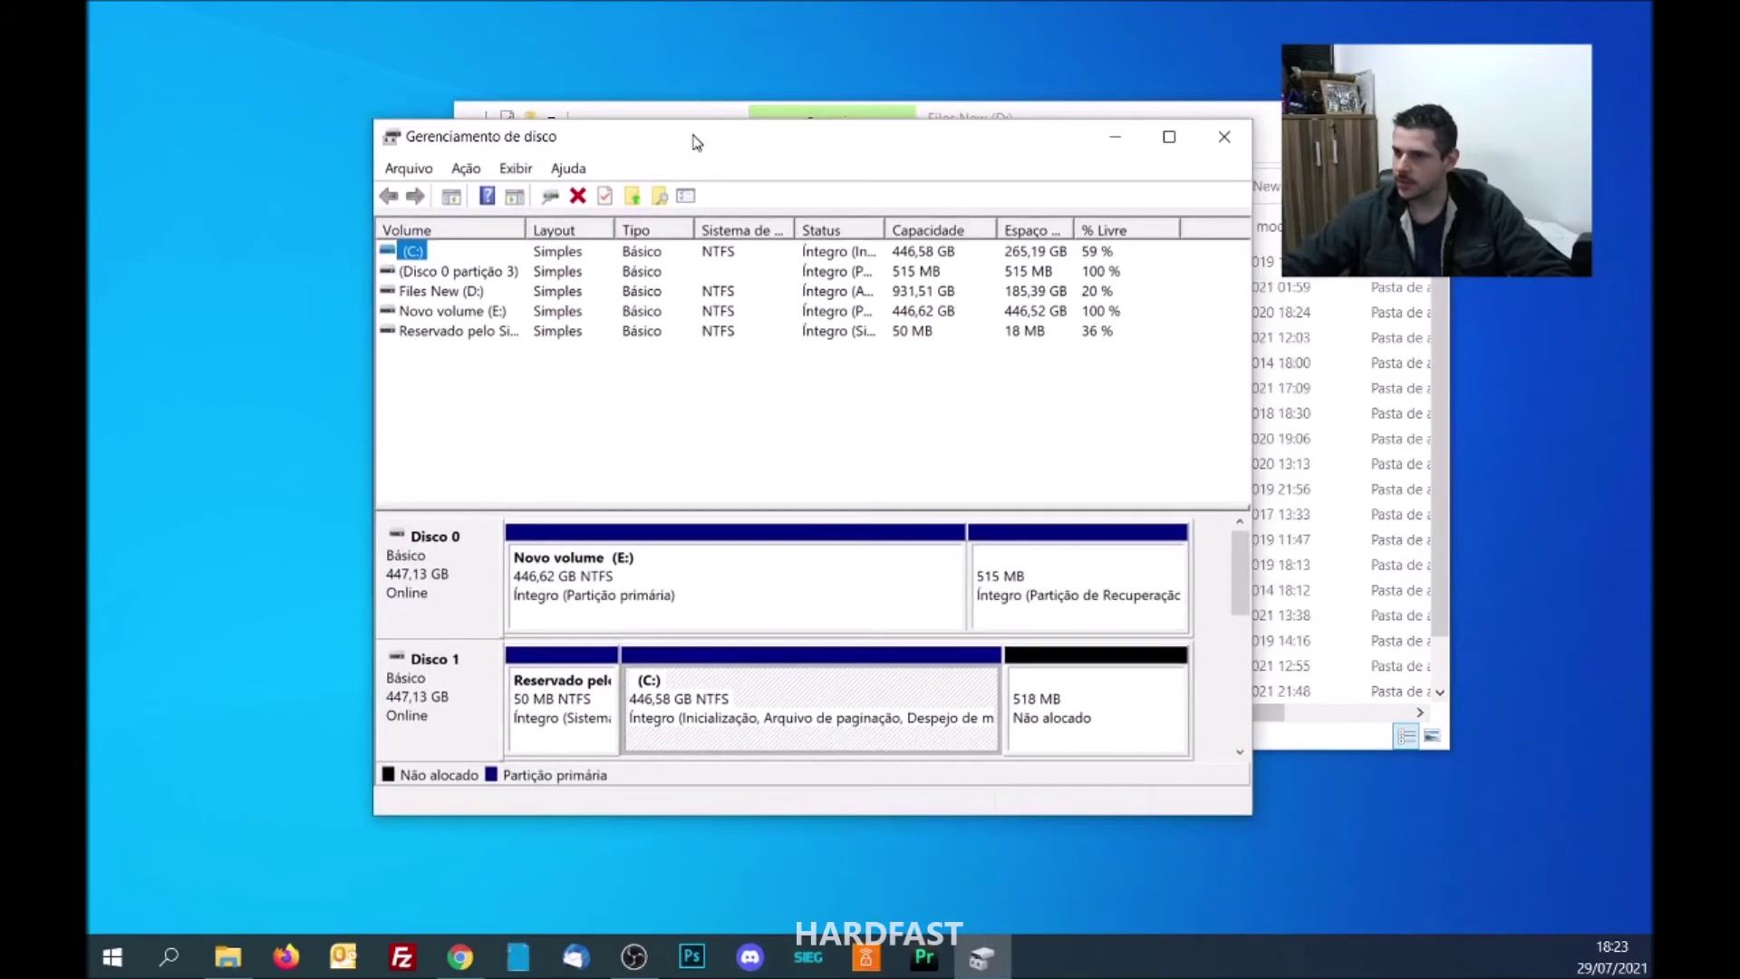
left_click_drag(529, 232, 650, 232)
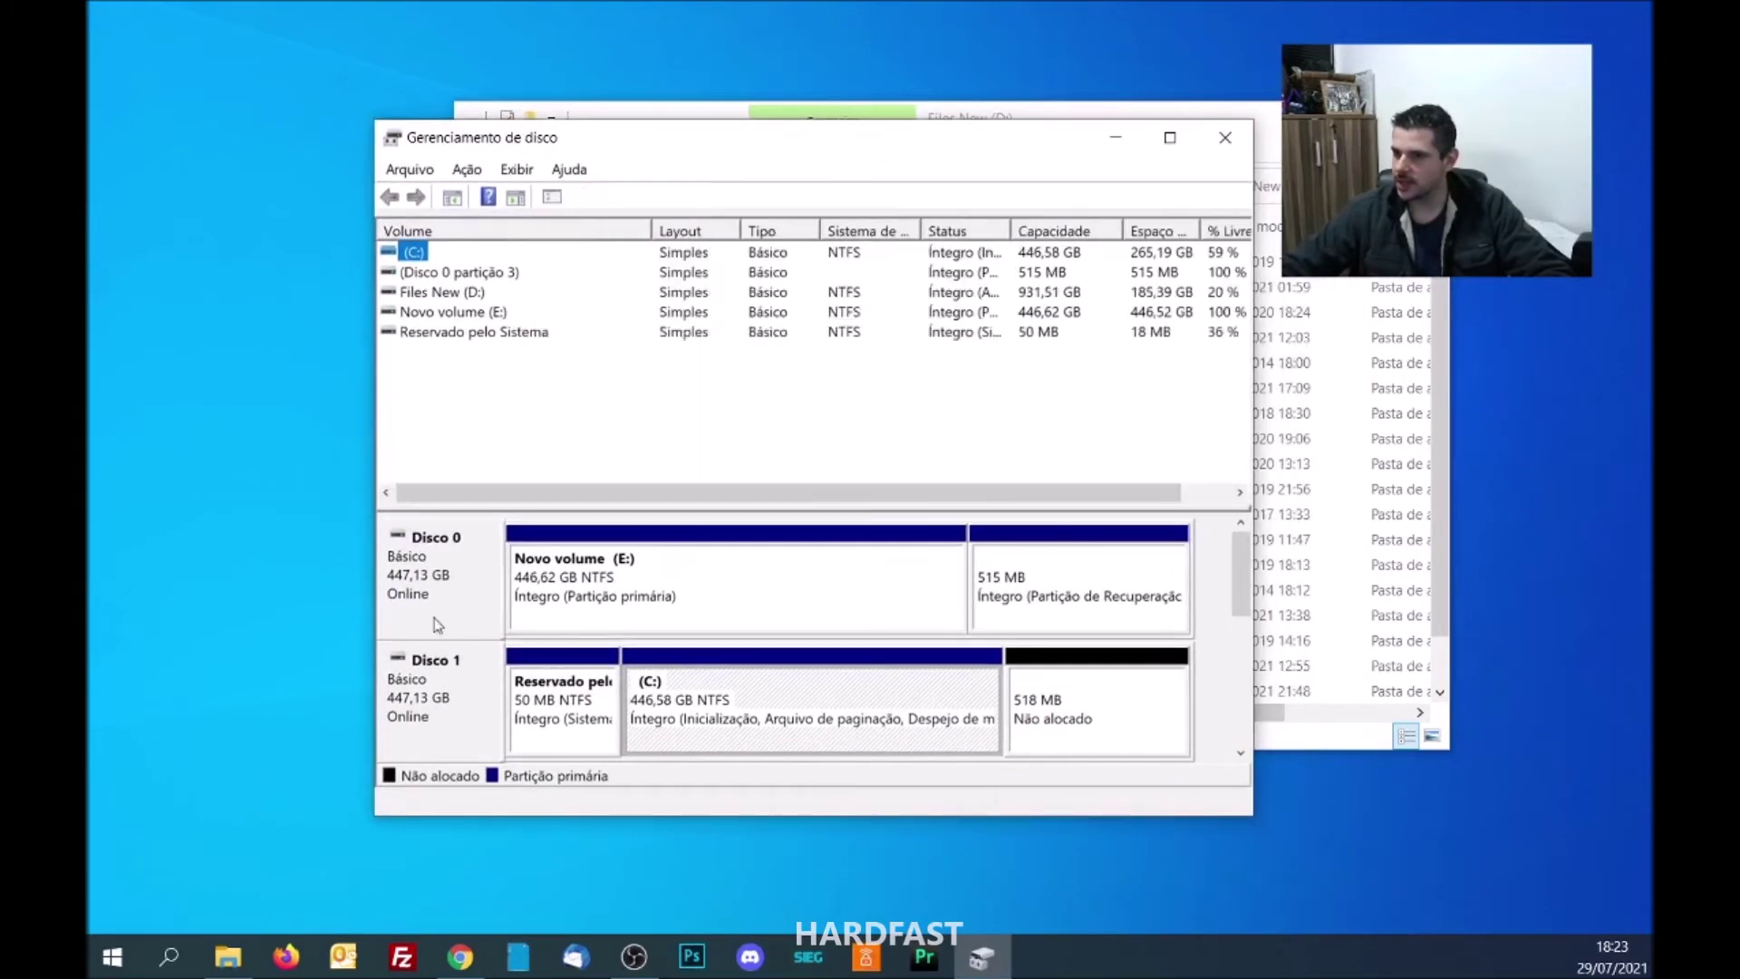
left_click_drag(1255, 820, 1404, 935)
- Examine the partitions on Disco 0, Disco 1 and Disco 2, and close the disk management window
left_click(465, 594)
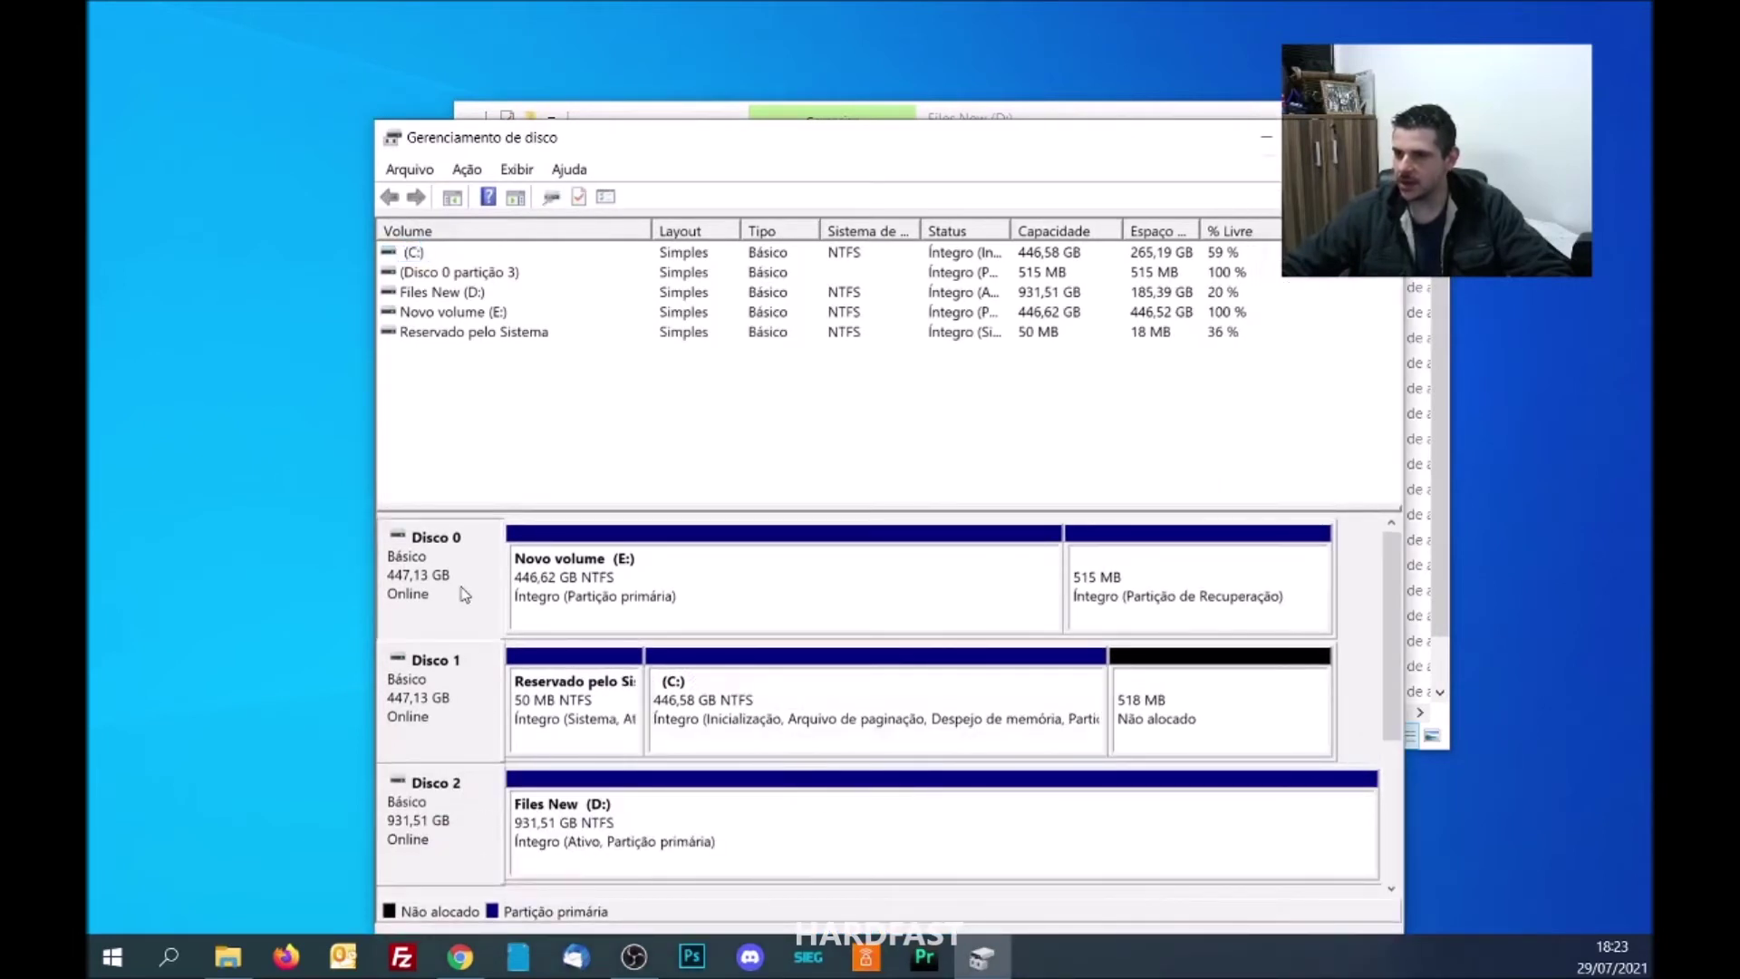
left_click(616, 587)
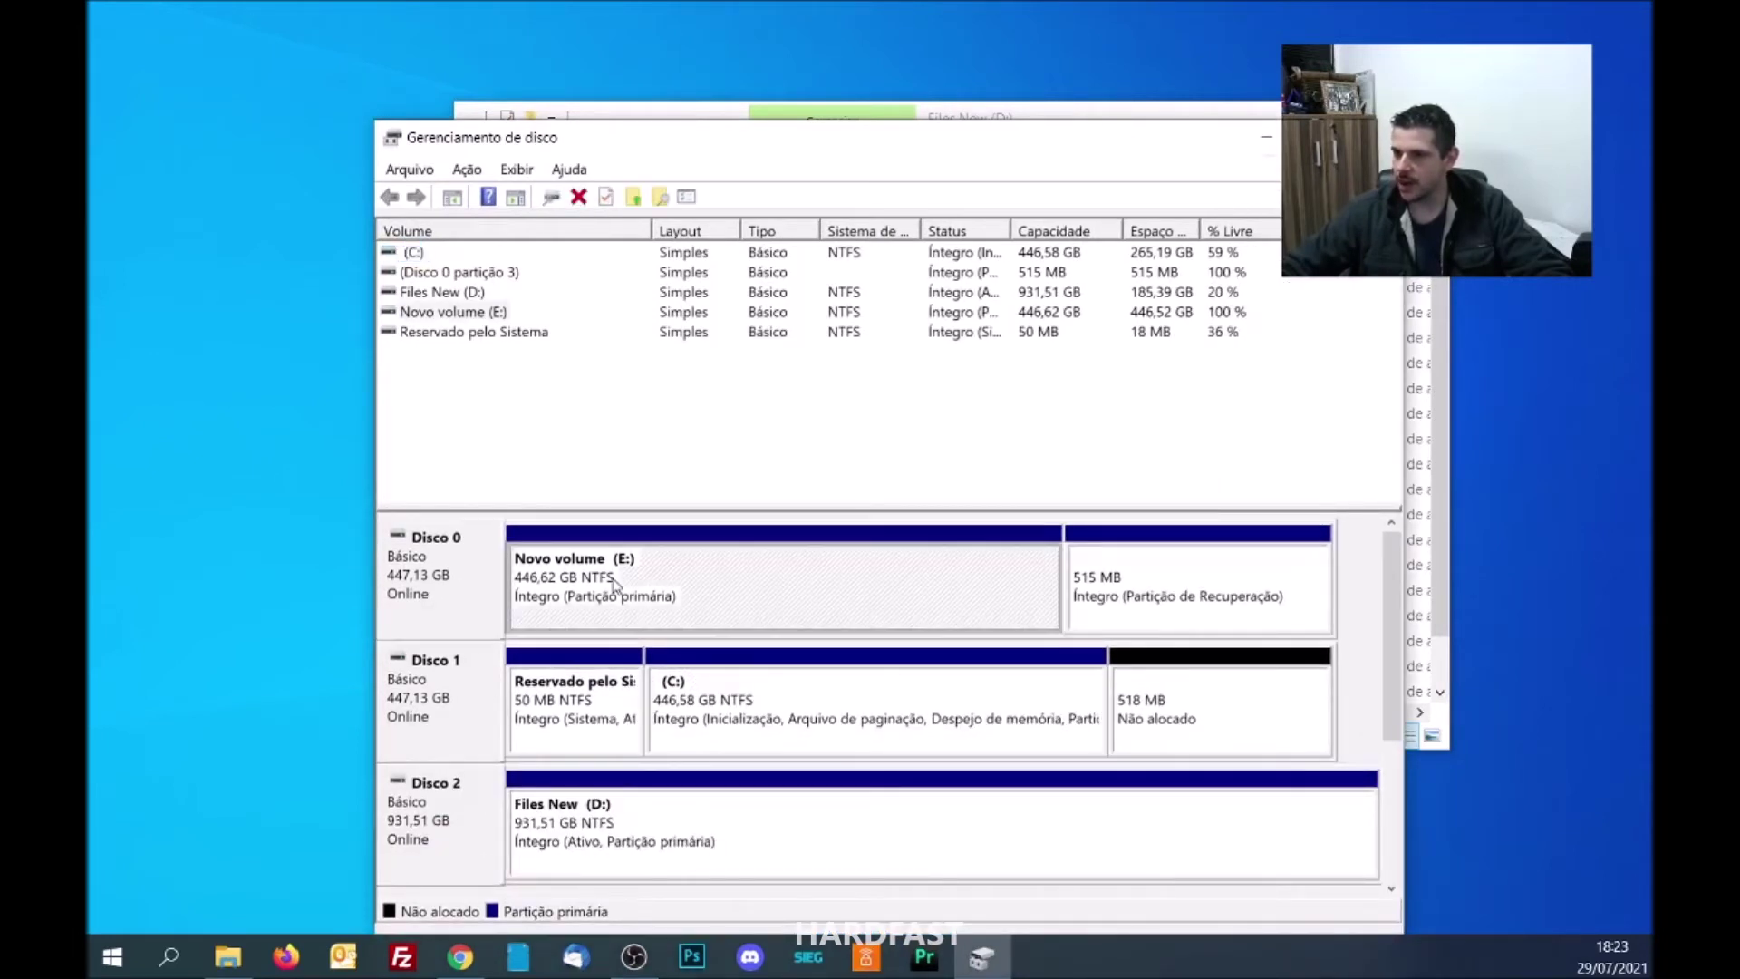
left_click(1094, 595)
left_click(879, 595)
left_click(472, 605)
left_click(677, 605)
left_click(403, 713)
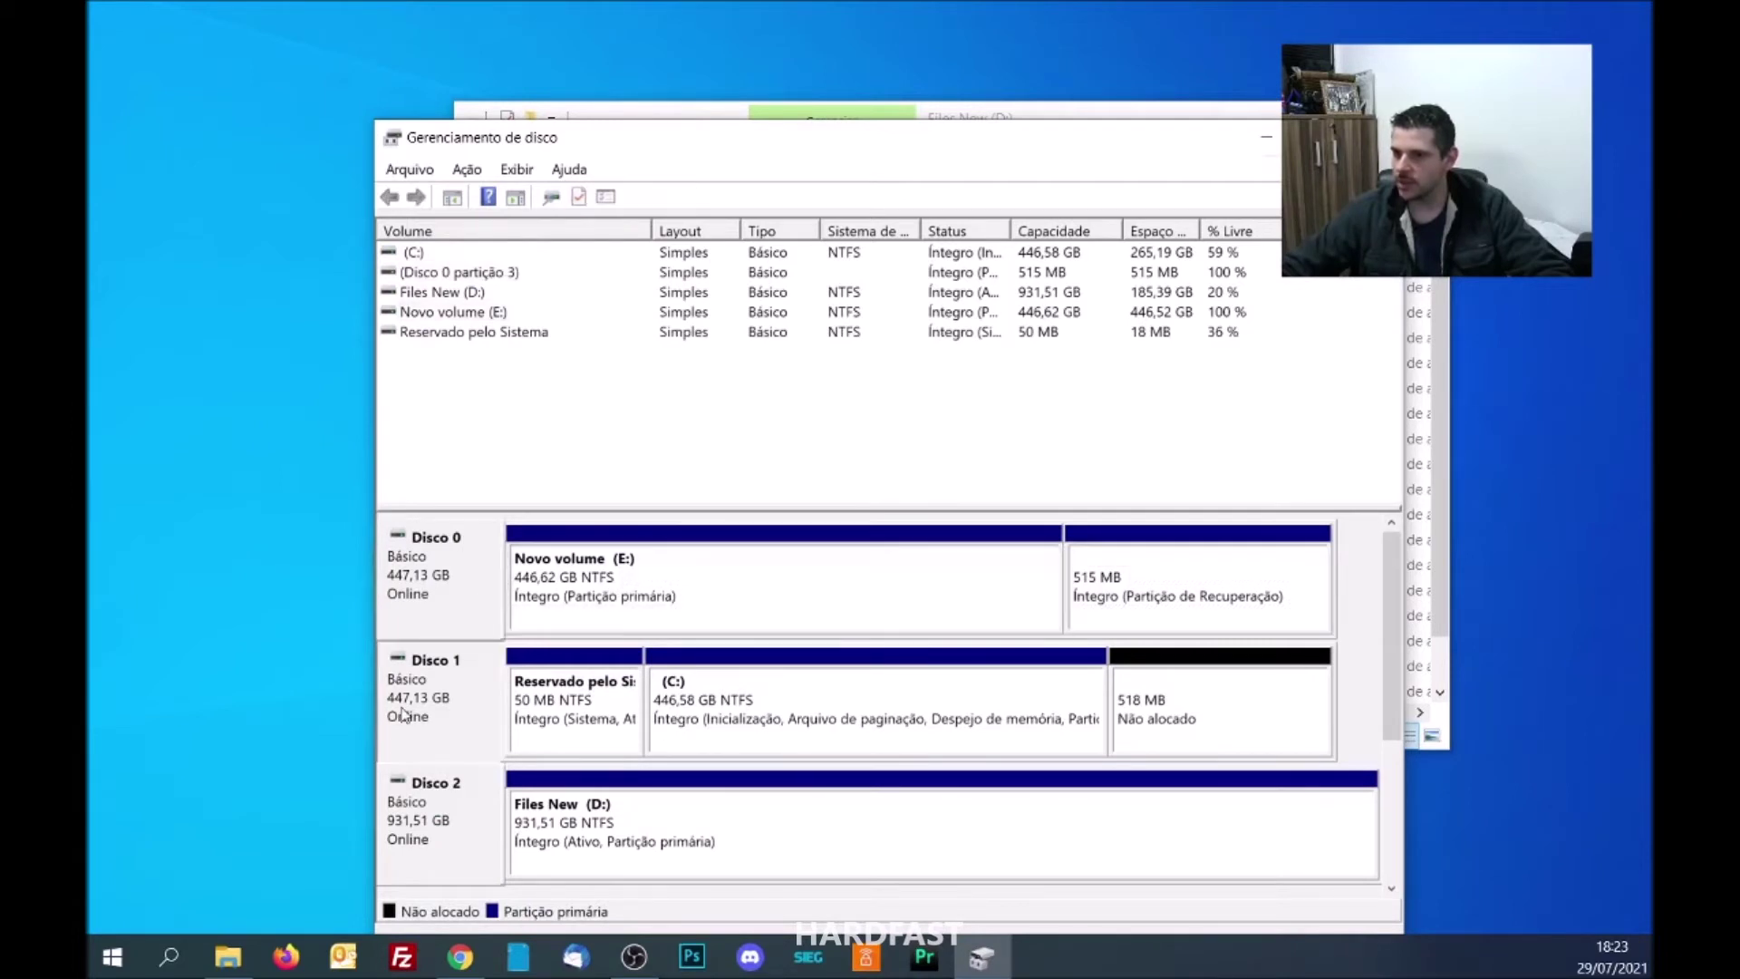
left_click(775, 754)
left_click(419, 719)
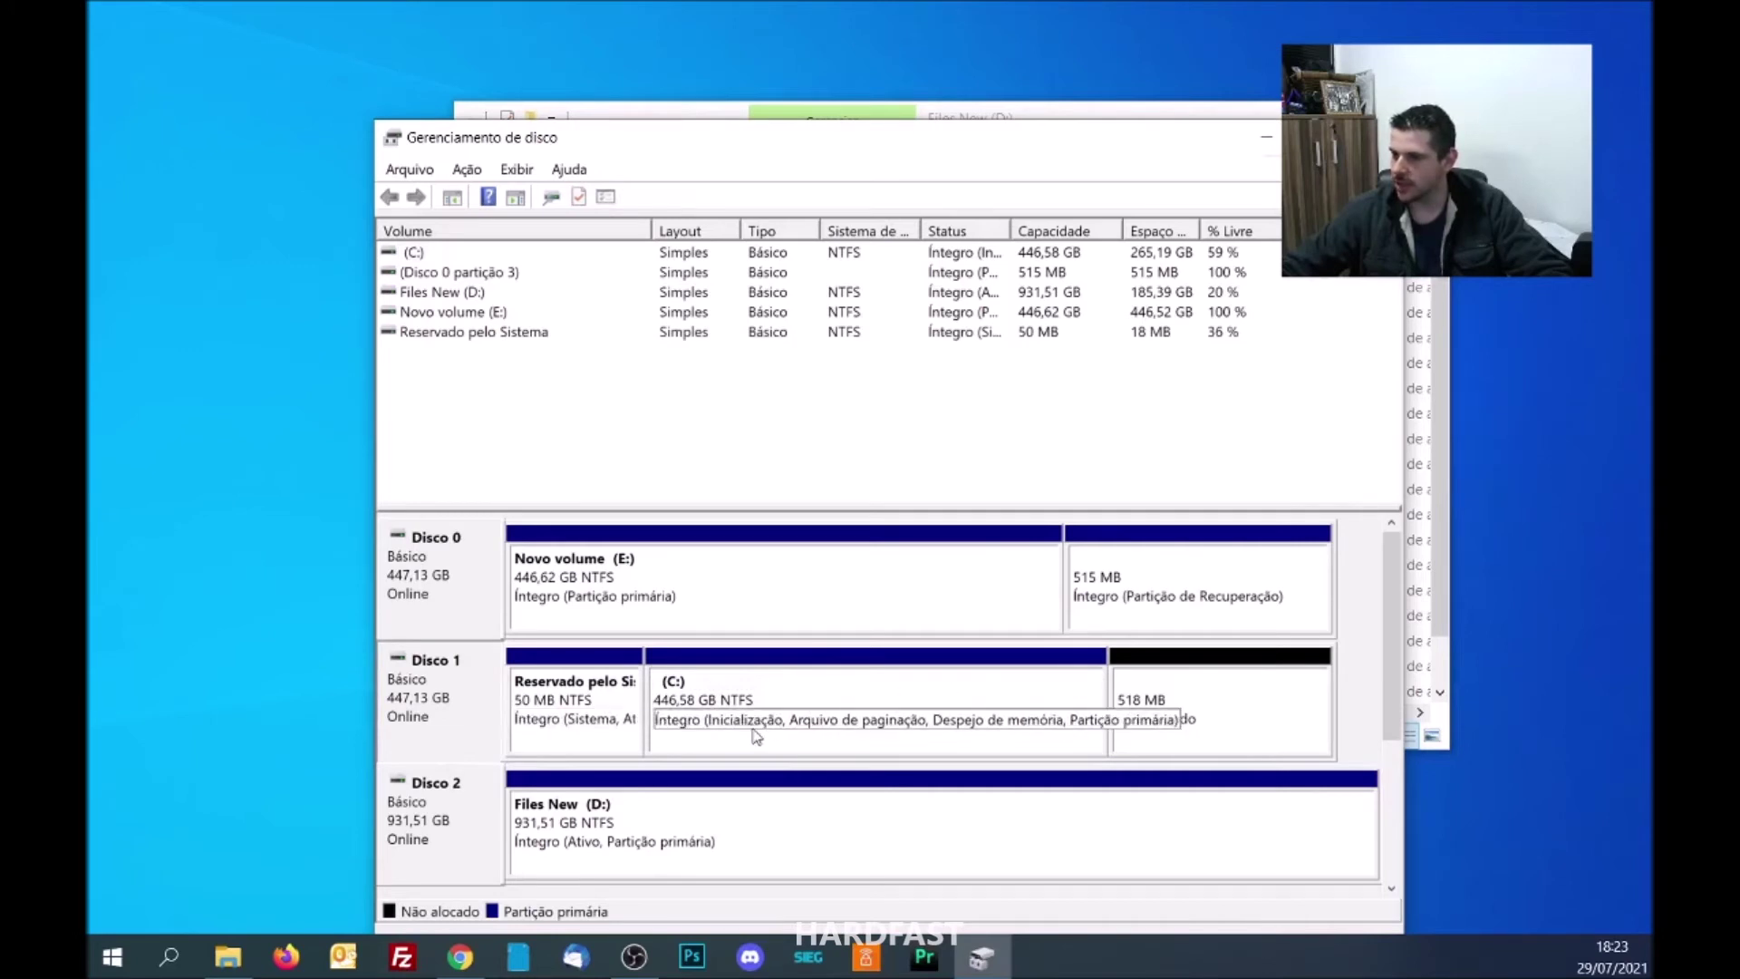
left_click(486, 834)
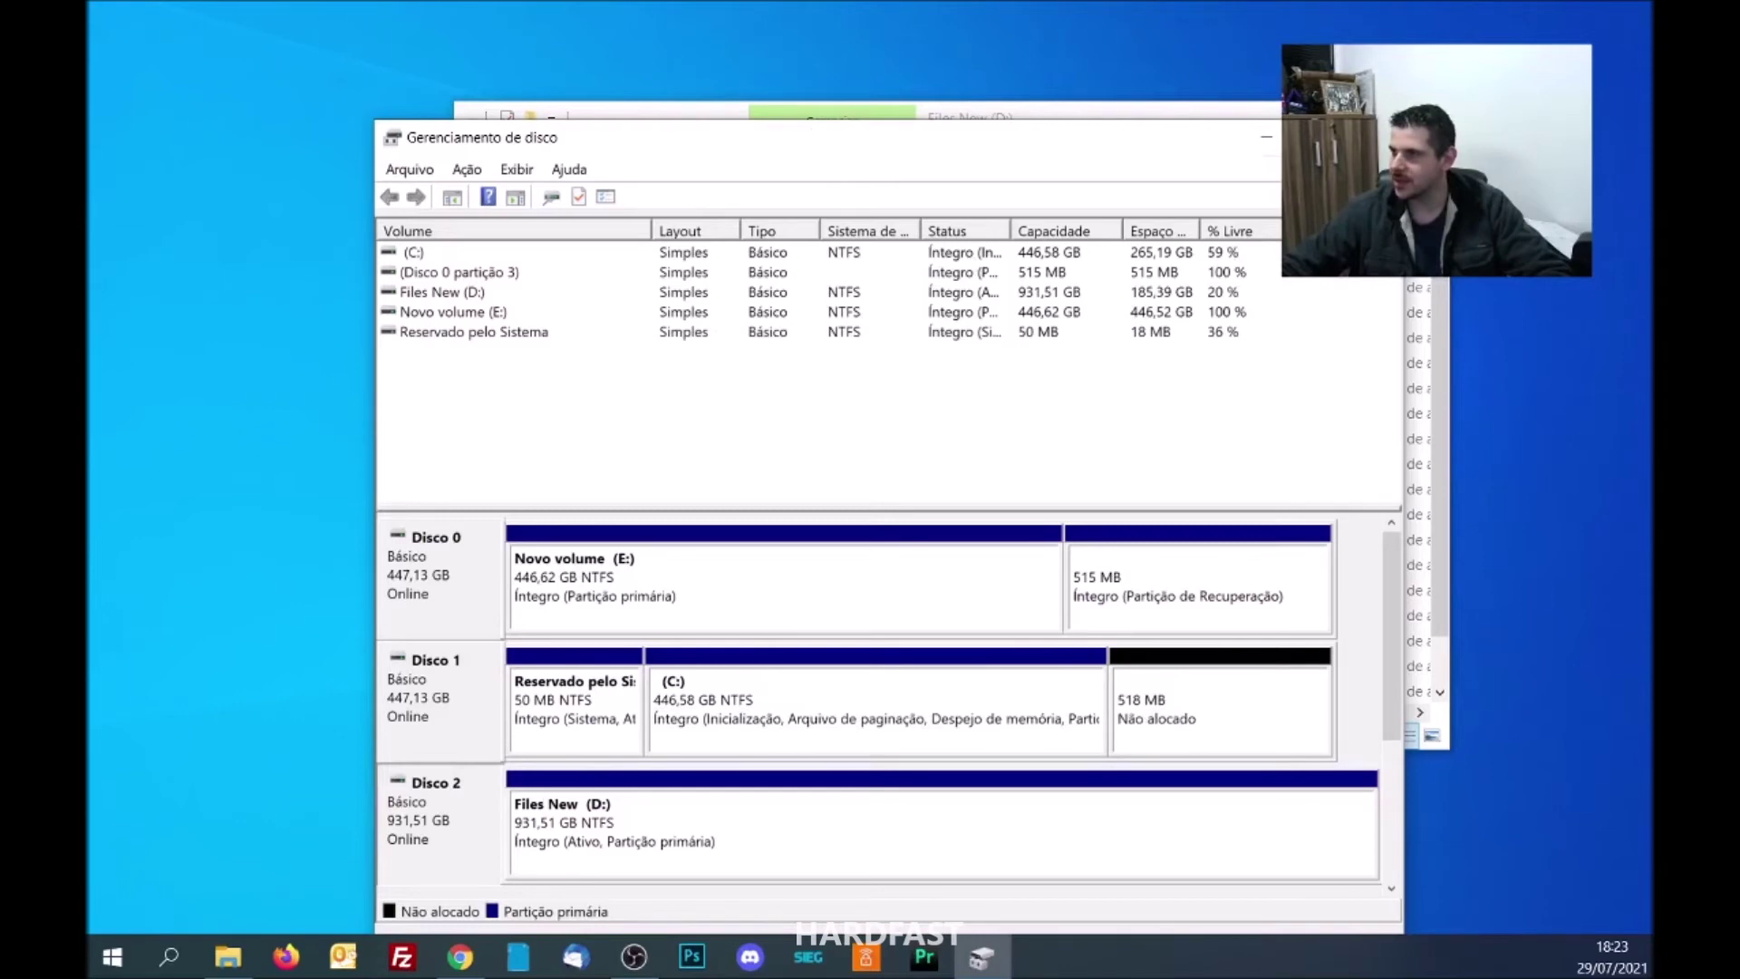
left_click(1386, 134)
- Rename the Novo volume (E:) drive to "formatar", granting administrator permission
left_click(557, 636)
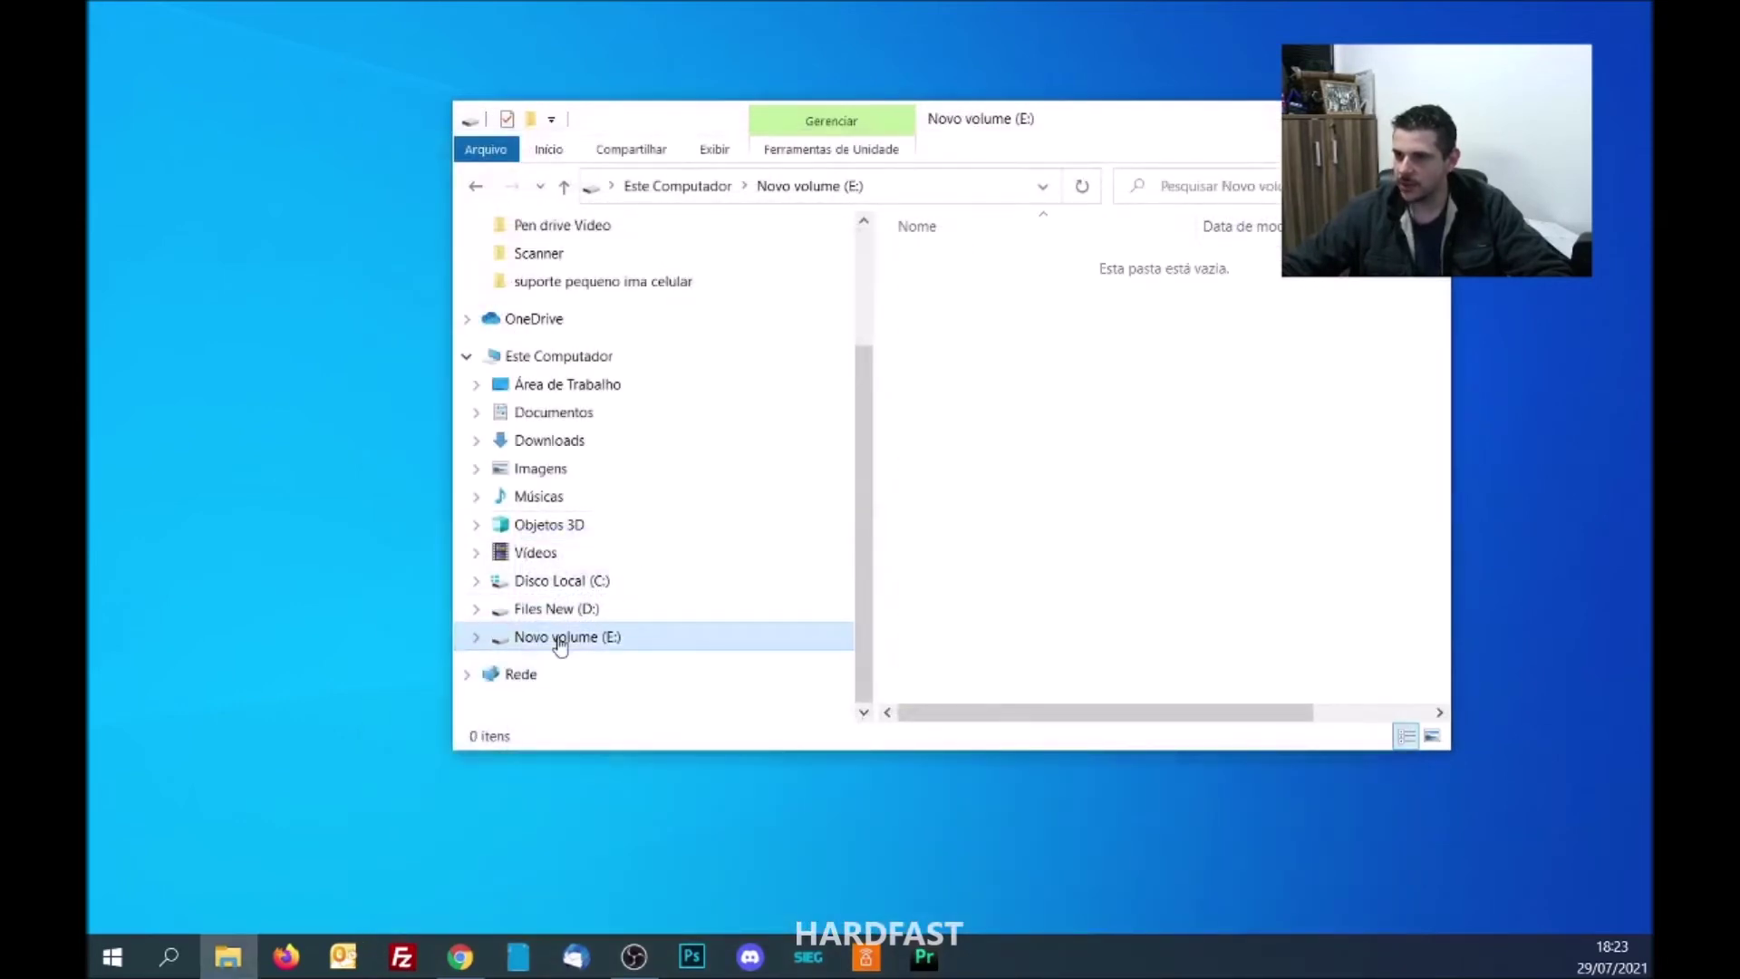
right_click(557, 636)
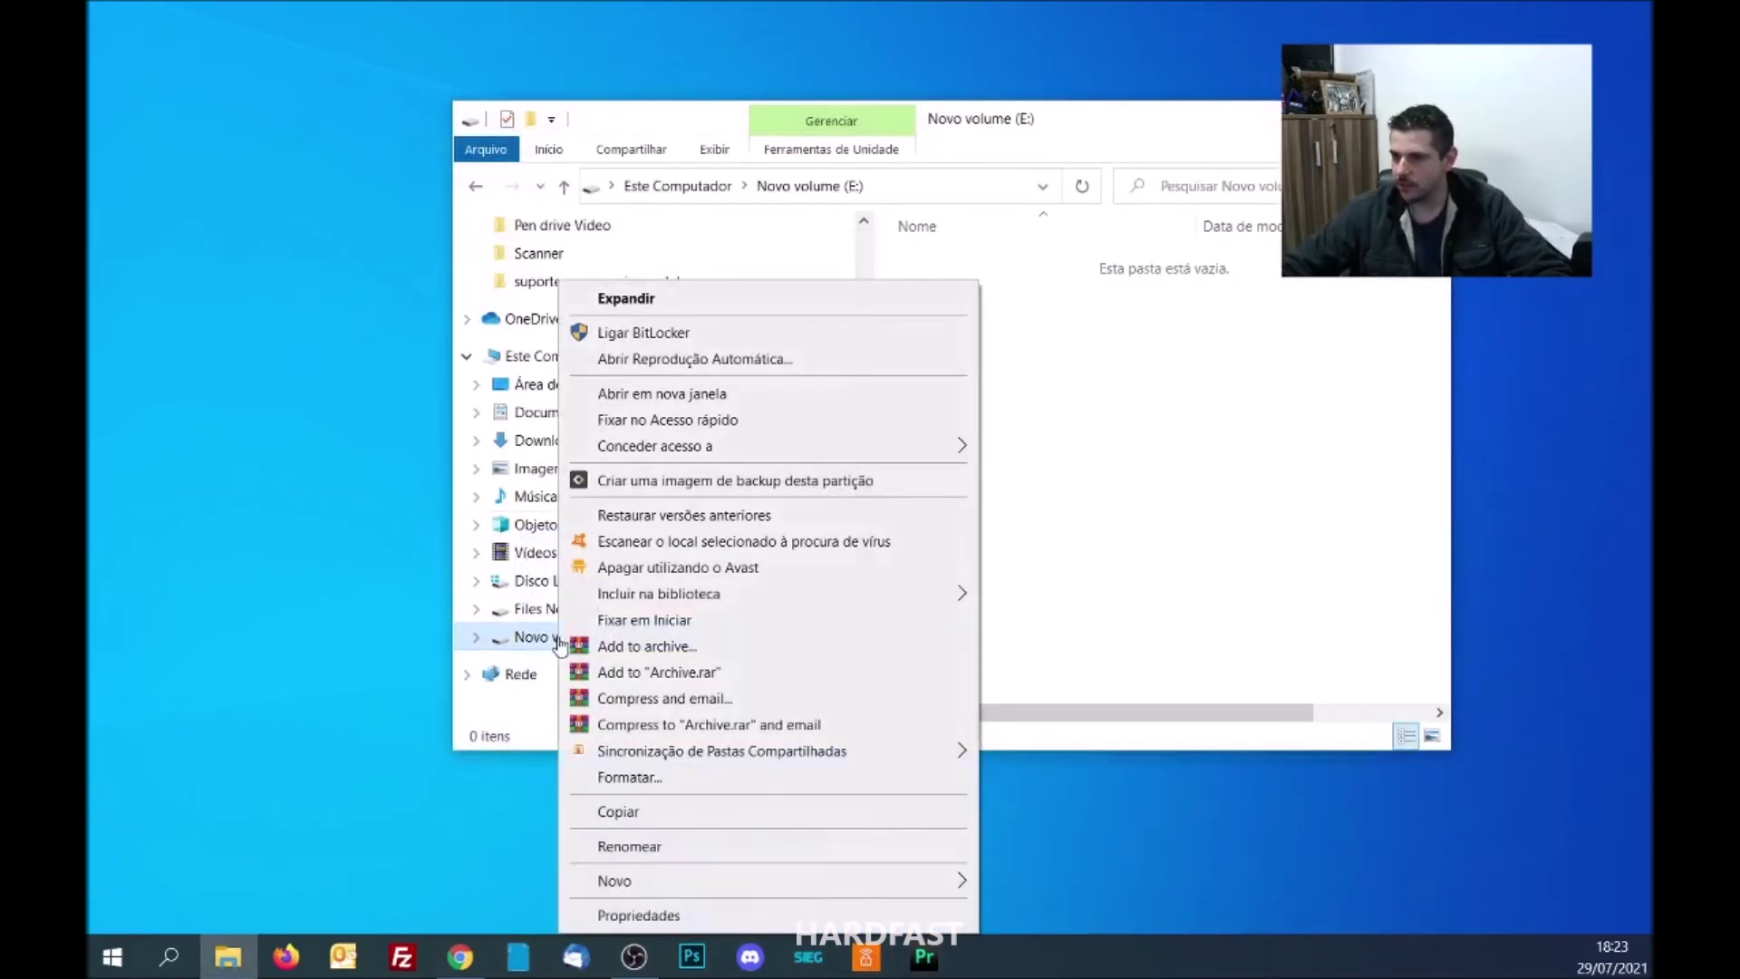
left_click(683, 850)
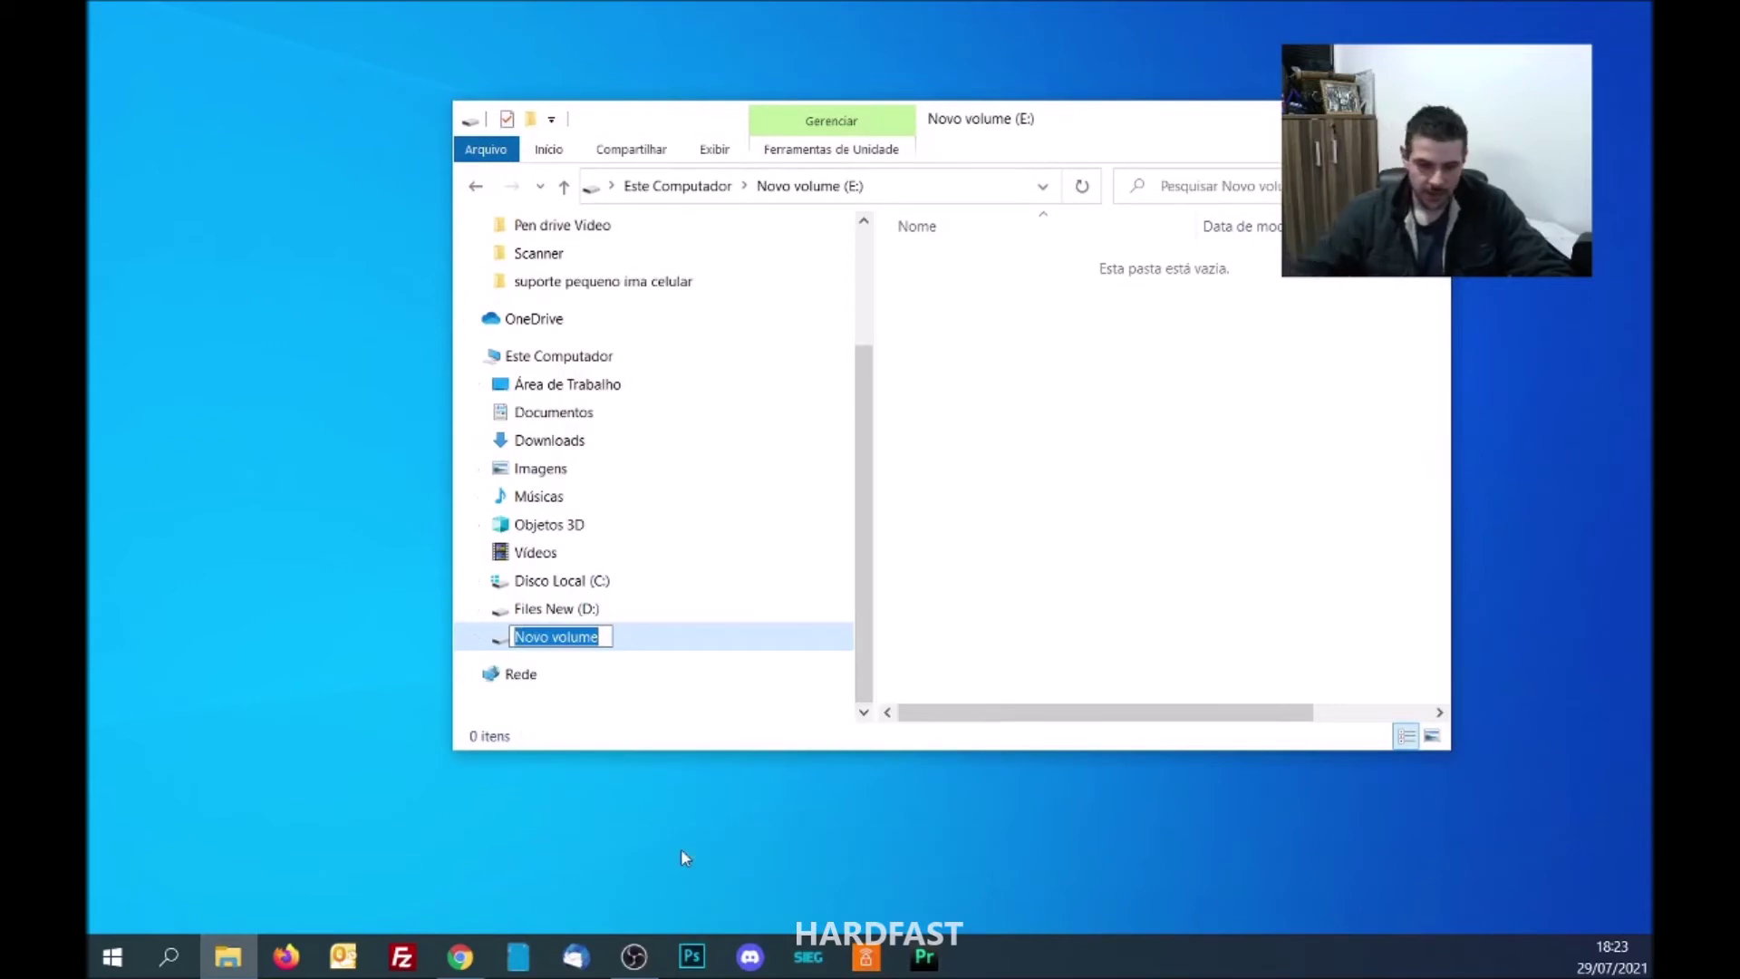
type("formatar")
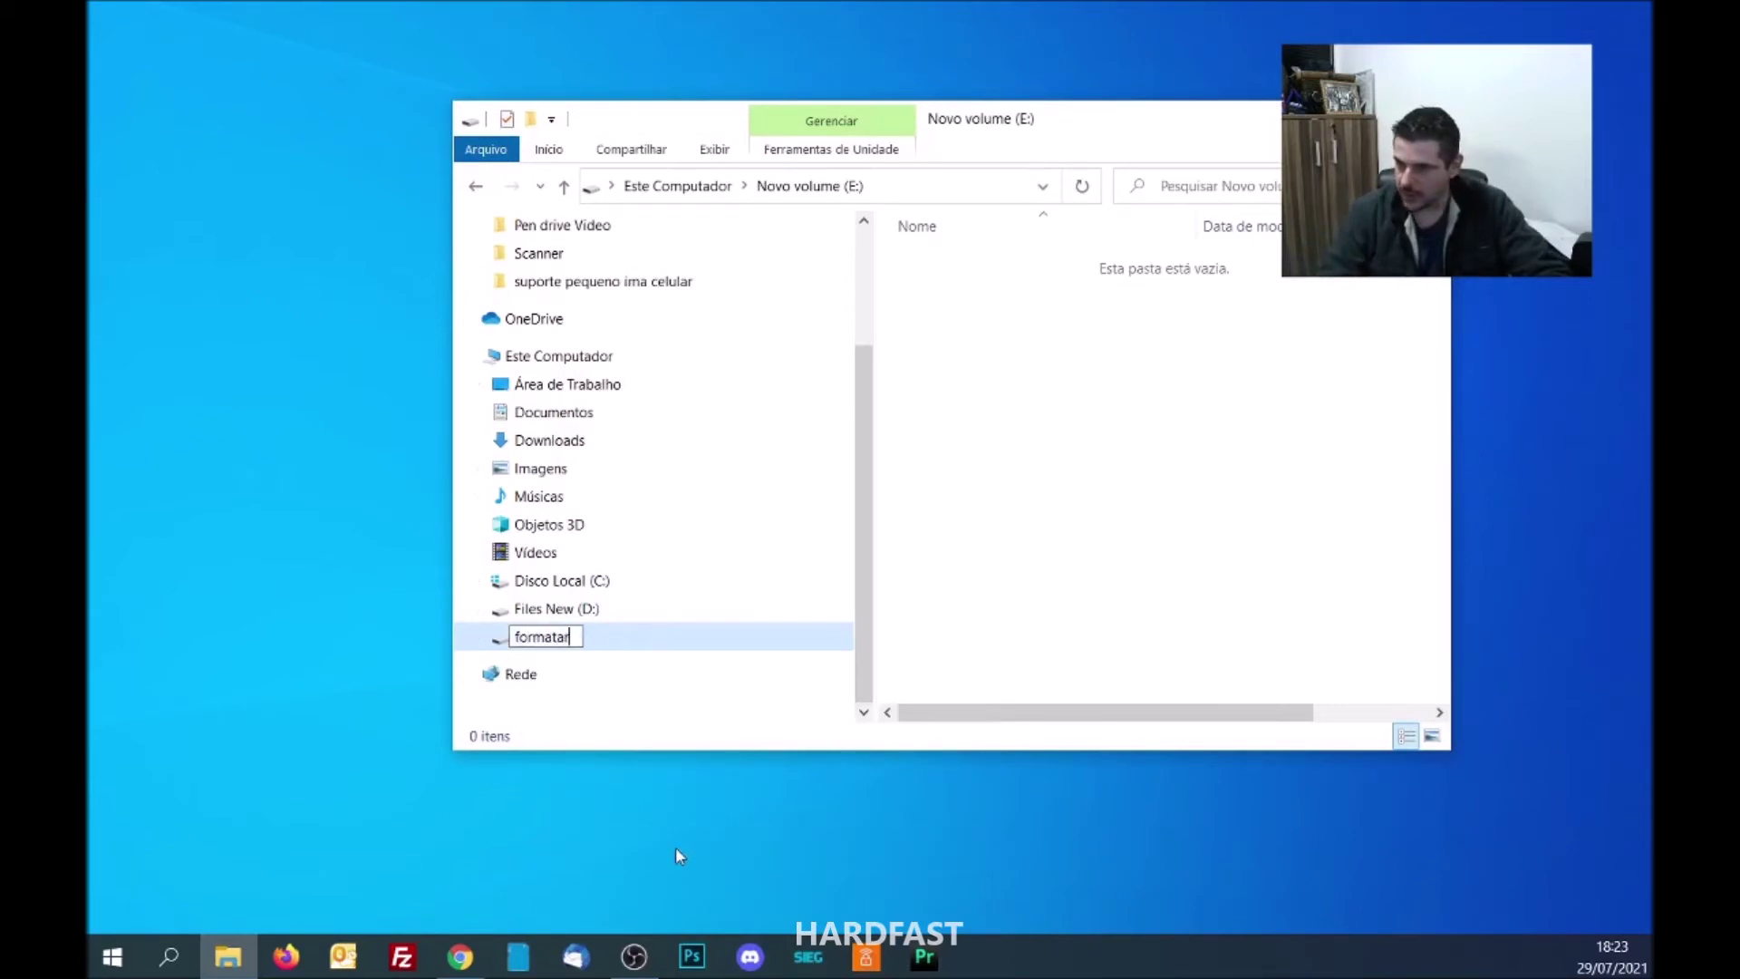
key("Return")
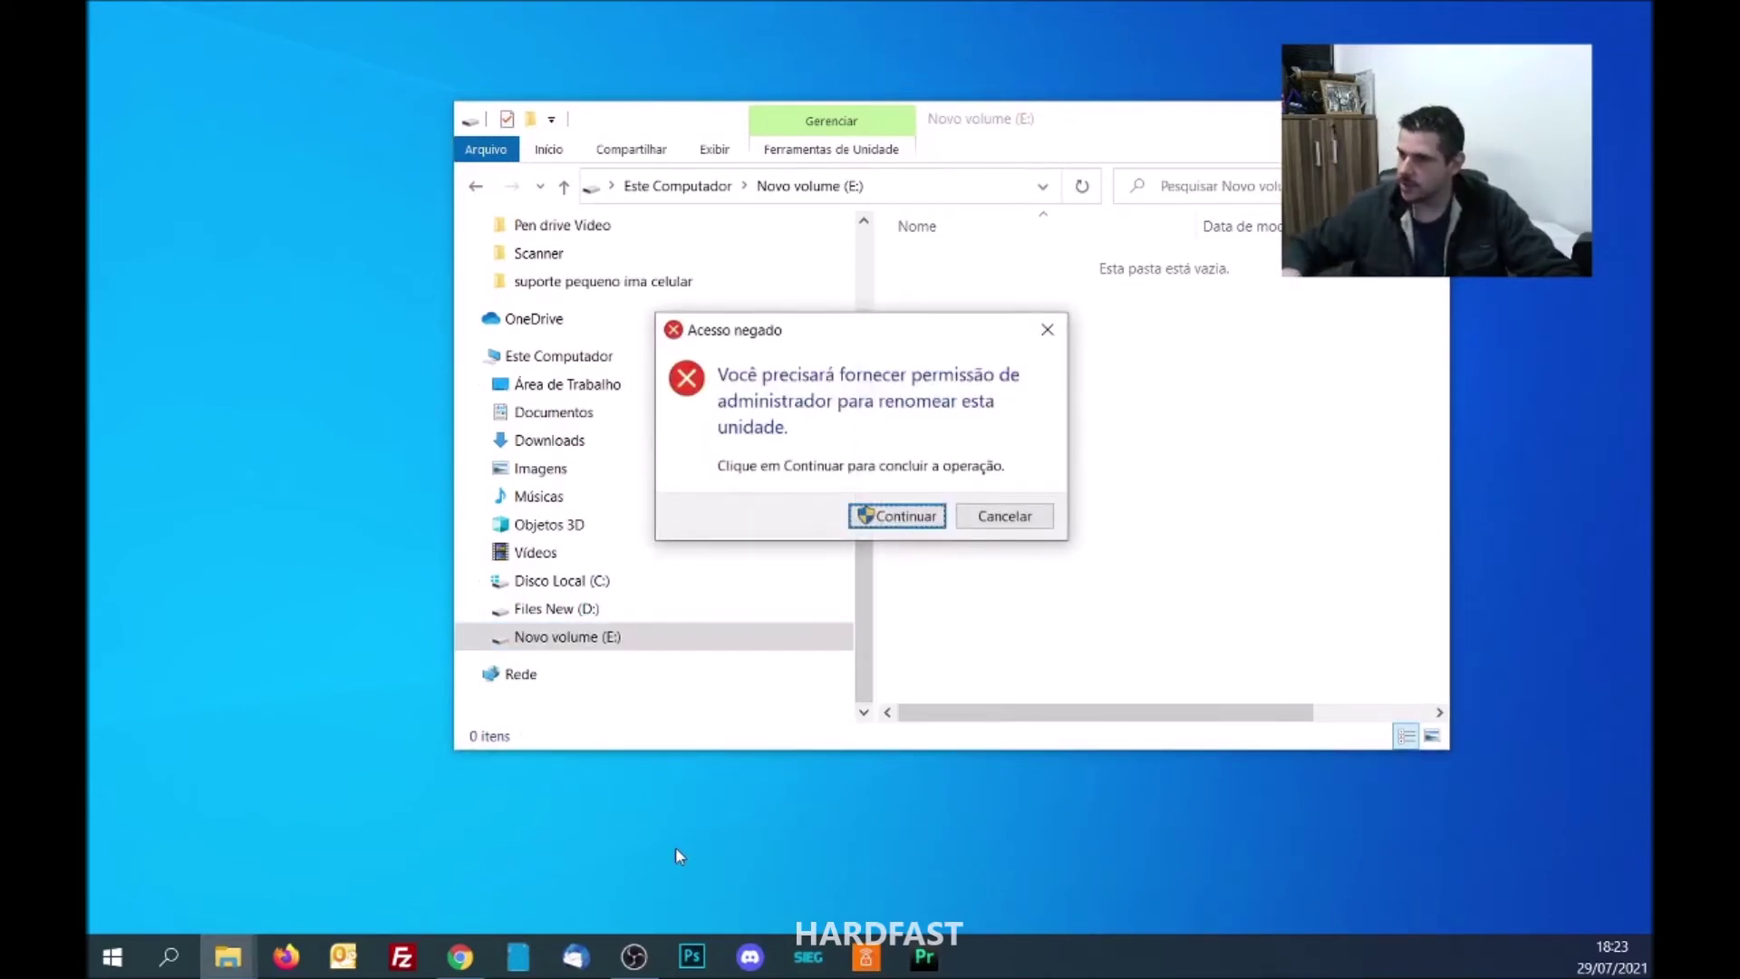
left_click(883, 517)
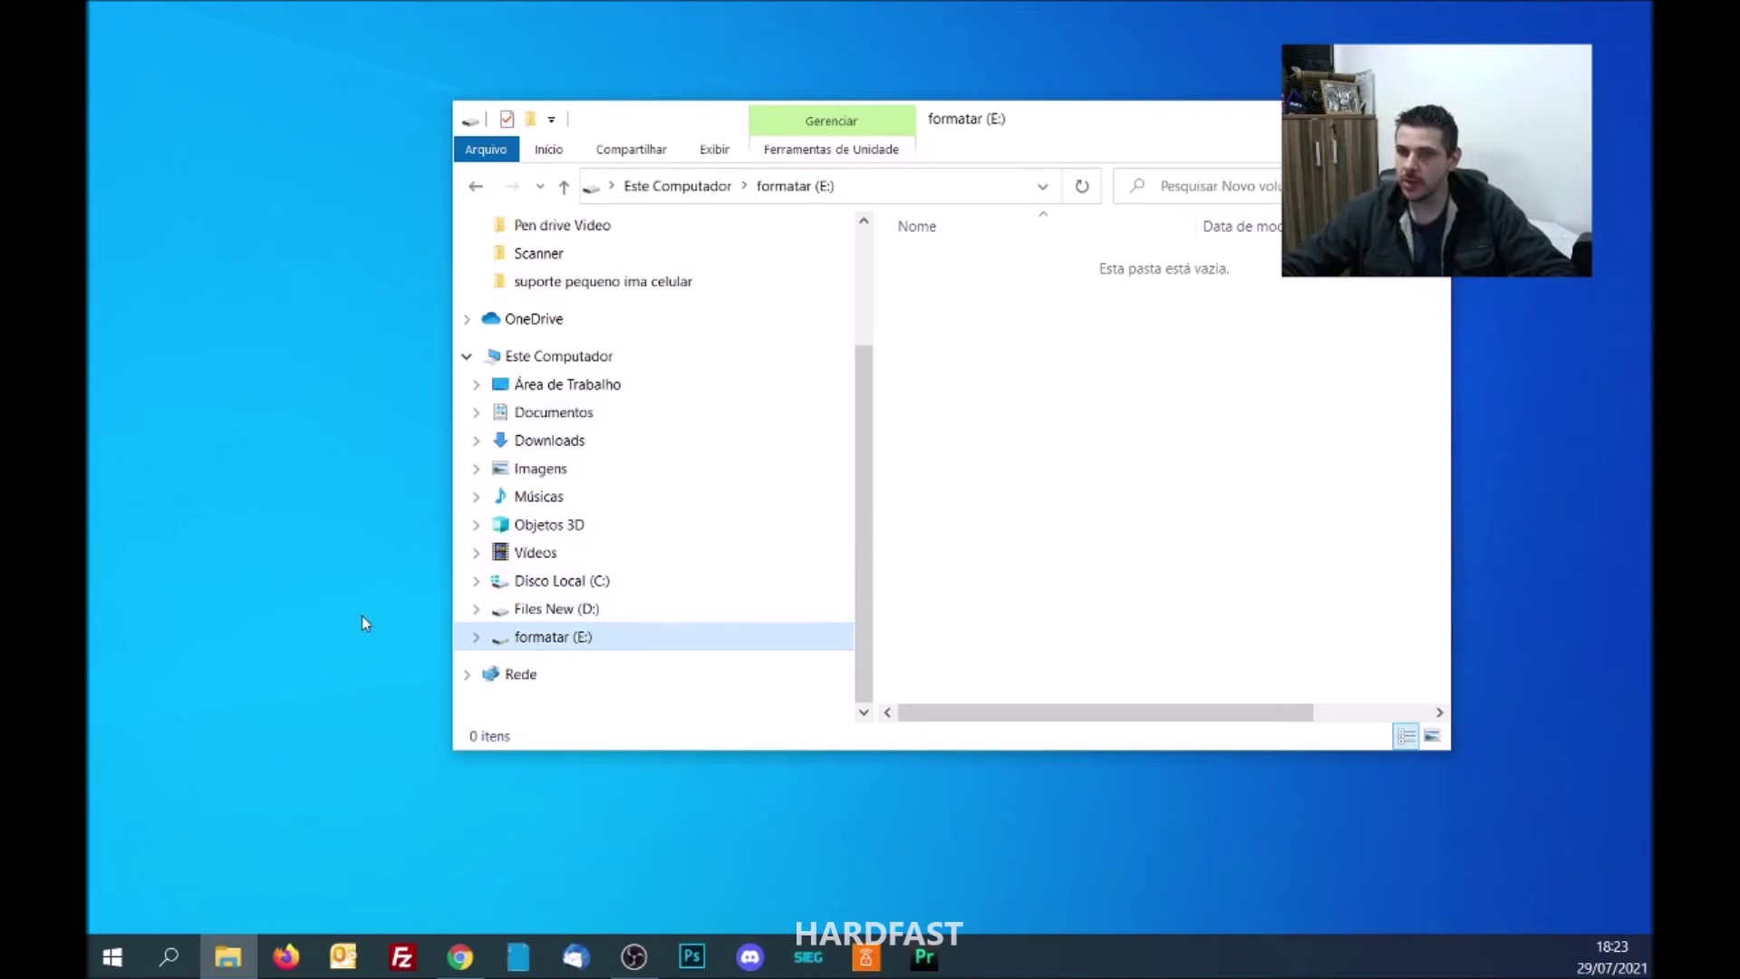
- Open the format settings for the formatar (E:) drive and set the allocation unit size to "Tamanho de alocação padrão"
right_click(591, 640)
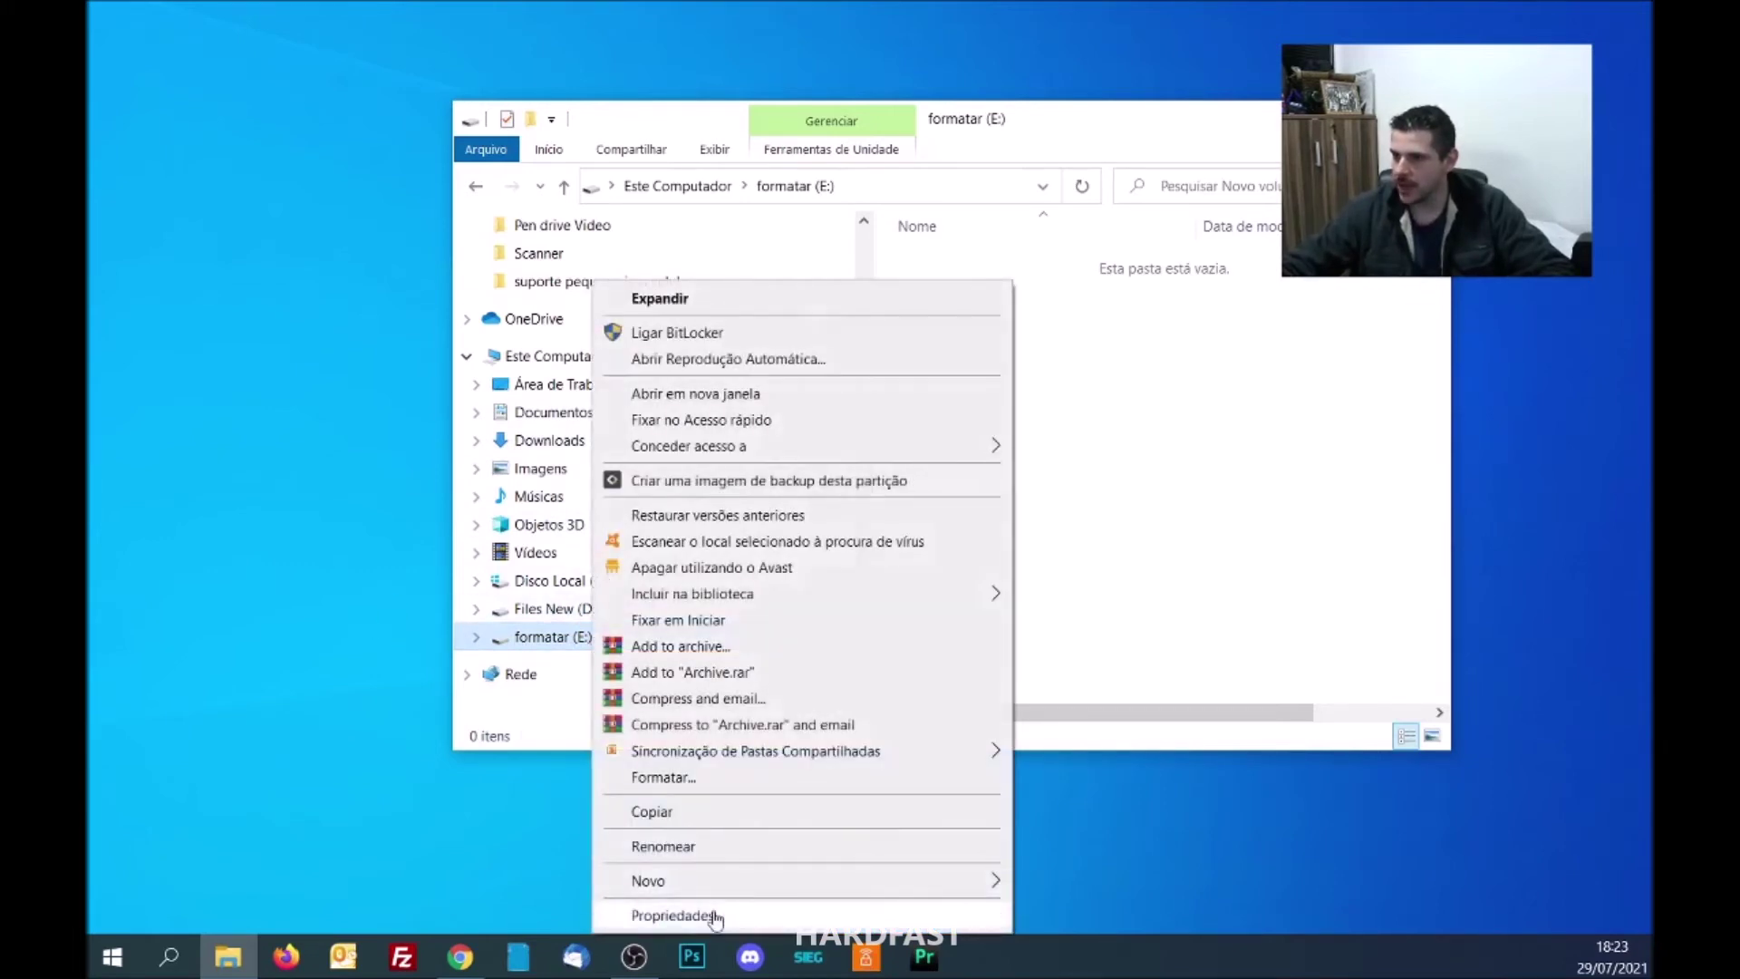
left_click(704, 775)
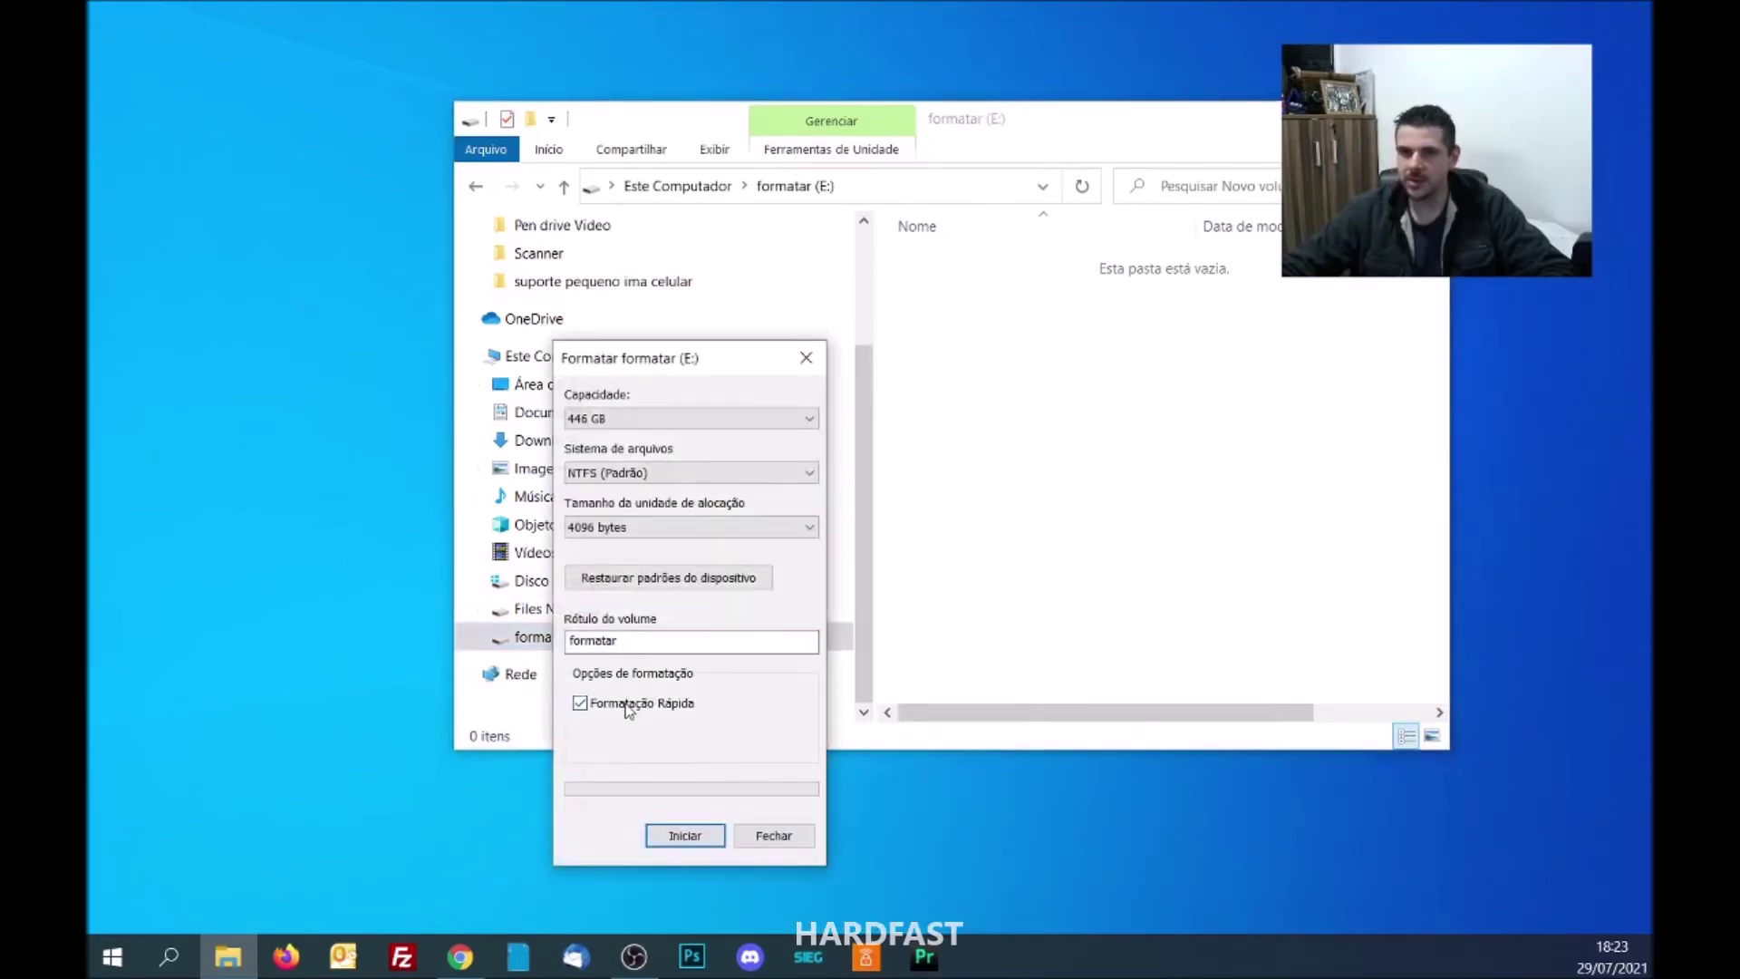
left_click_drag(682, 359, 704, 265)
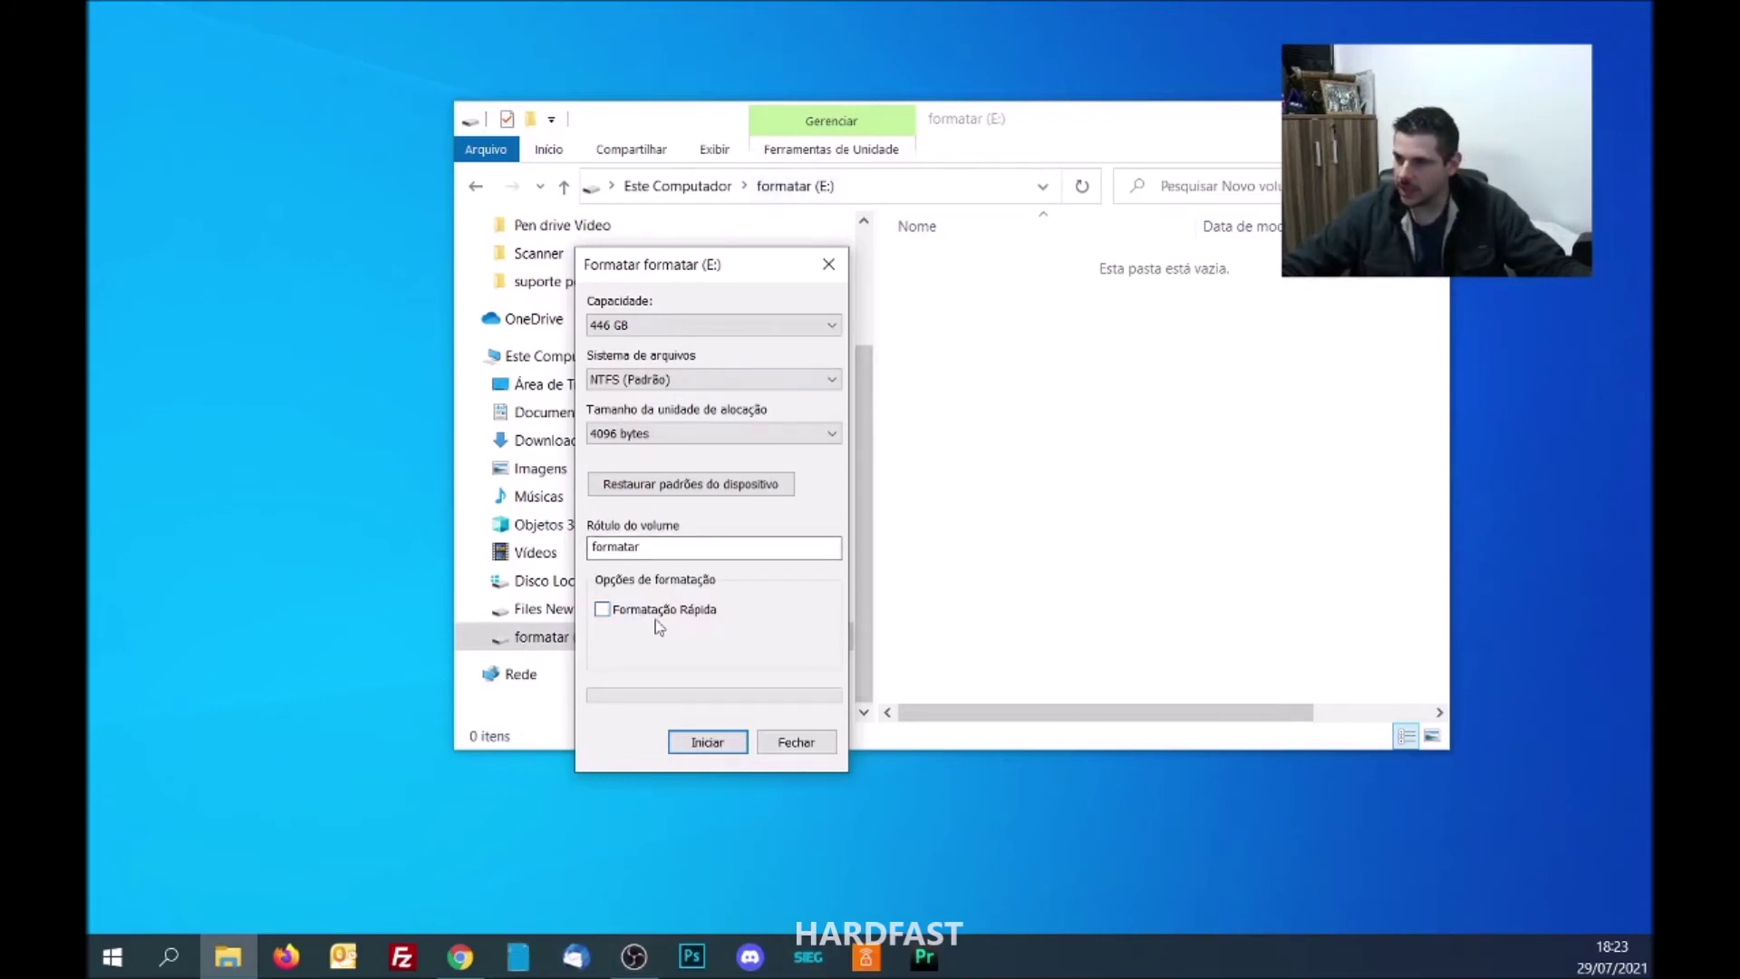
left_click(691, 435)
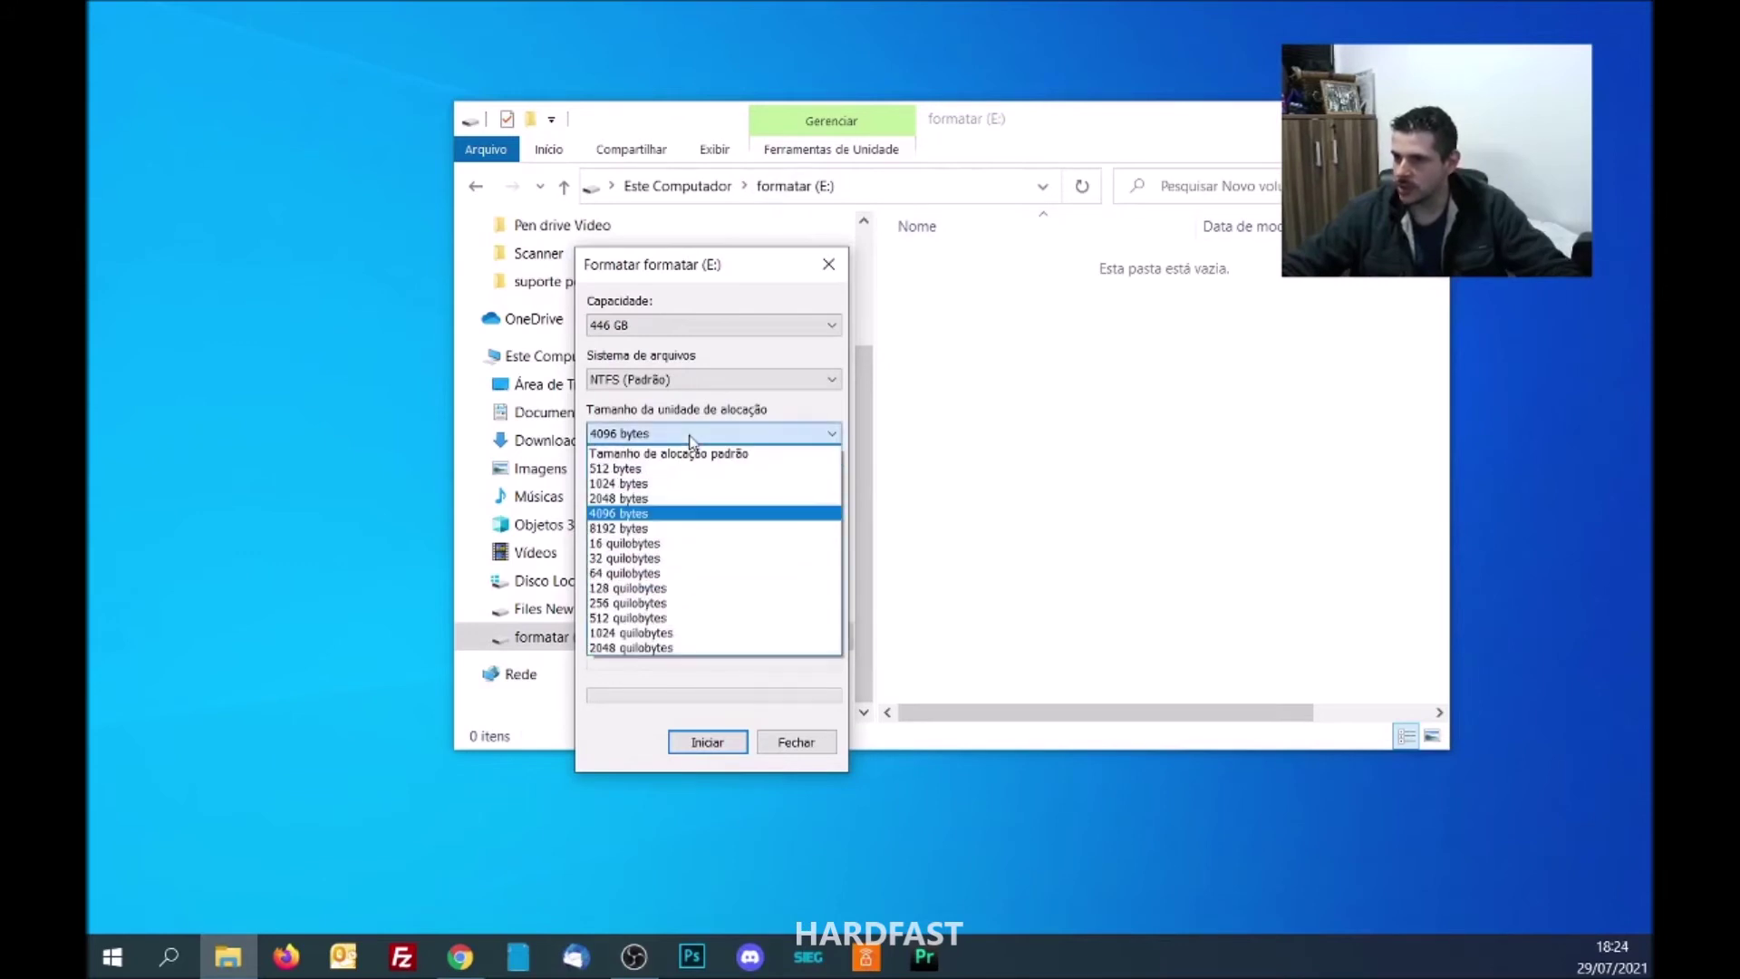
left_click(671, 454)
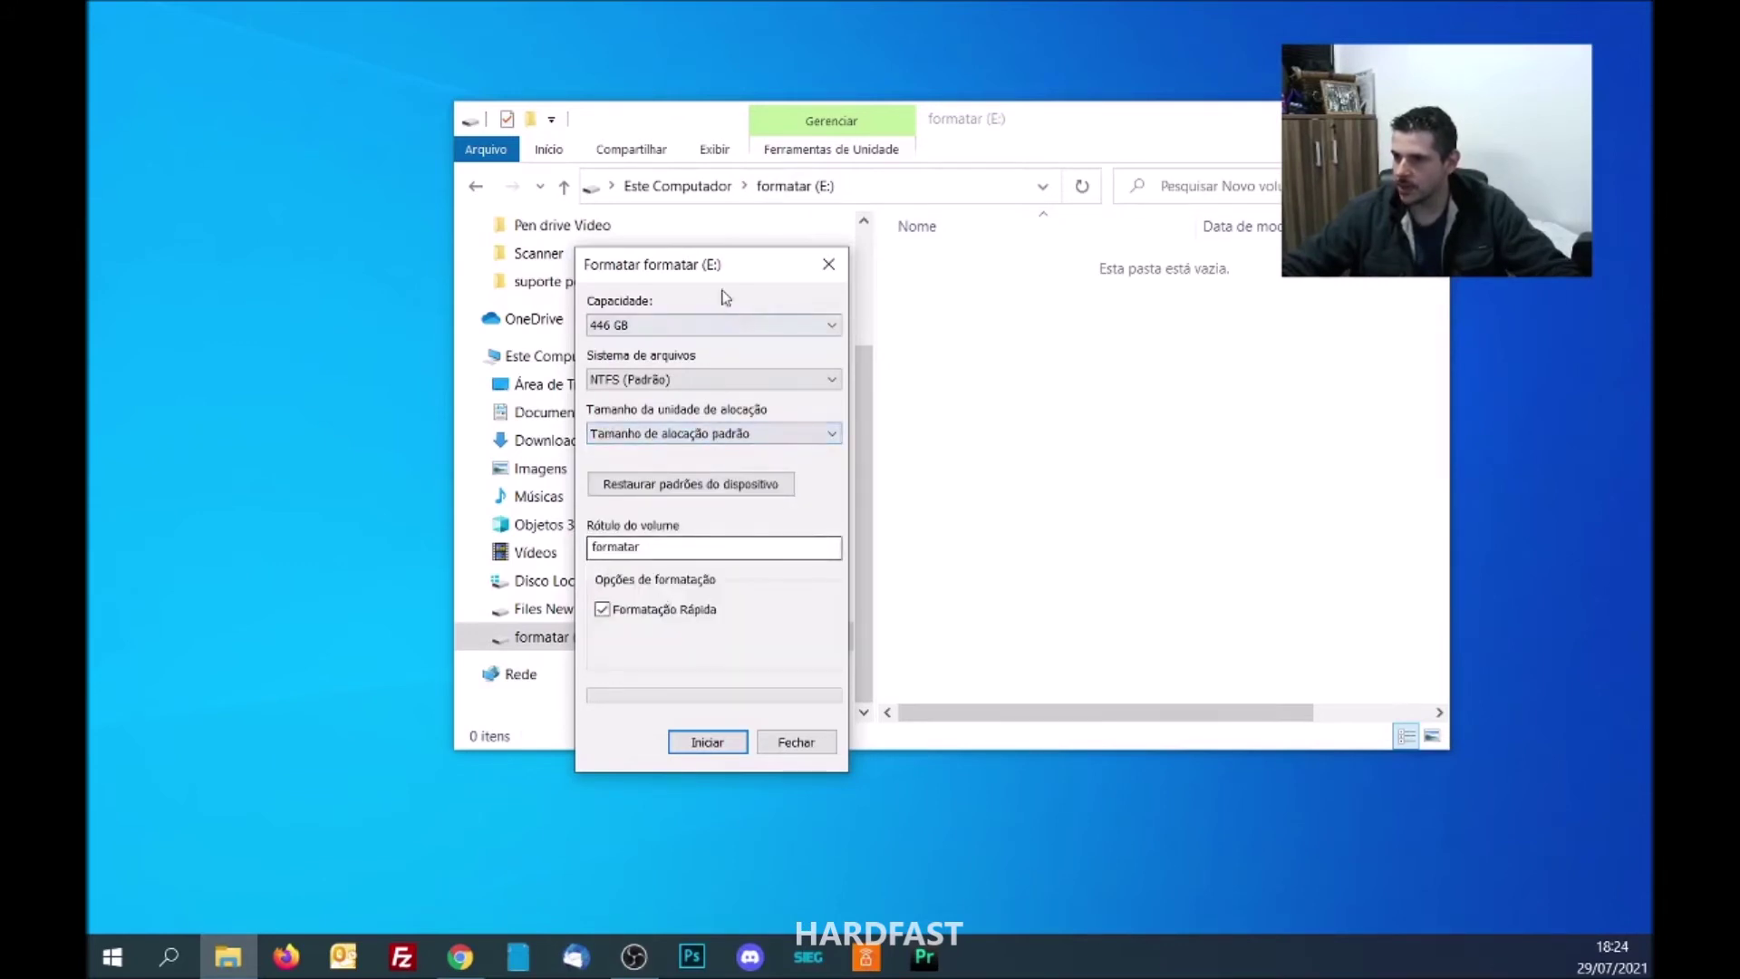
- Quick-format the formatar (E:) drive as NTFS, accepting the data-erasure warning and dismissing the completion notice
left_click_drag(725, 264, 890, 238)
left_click(872, 715)
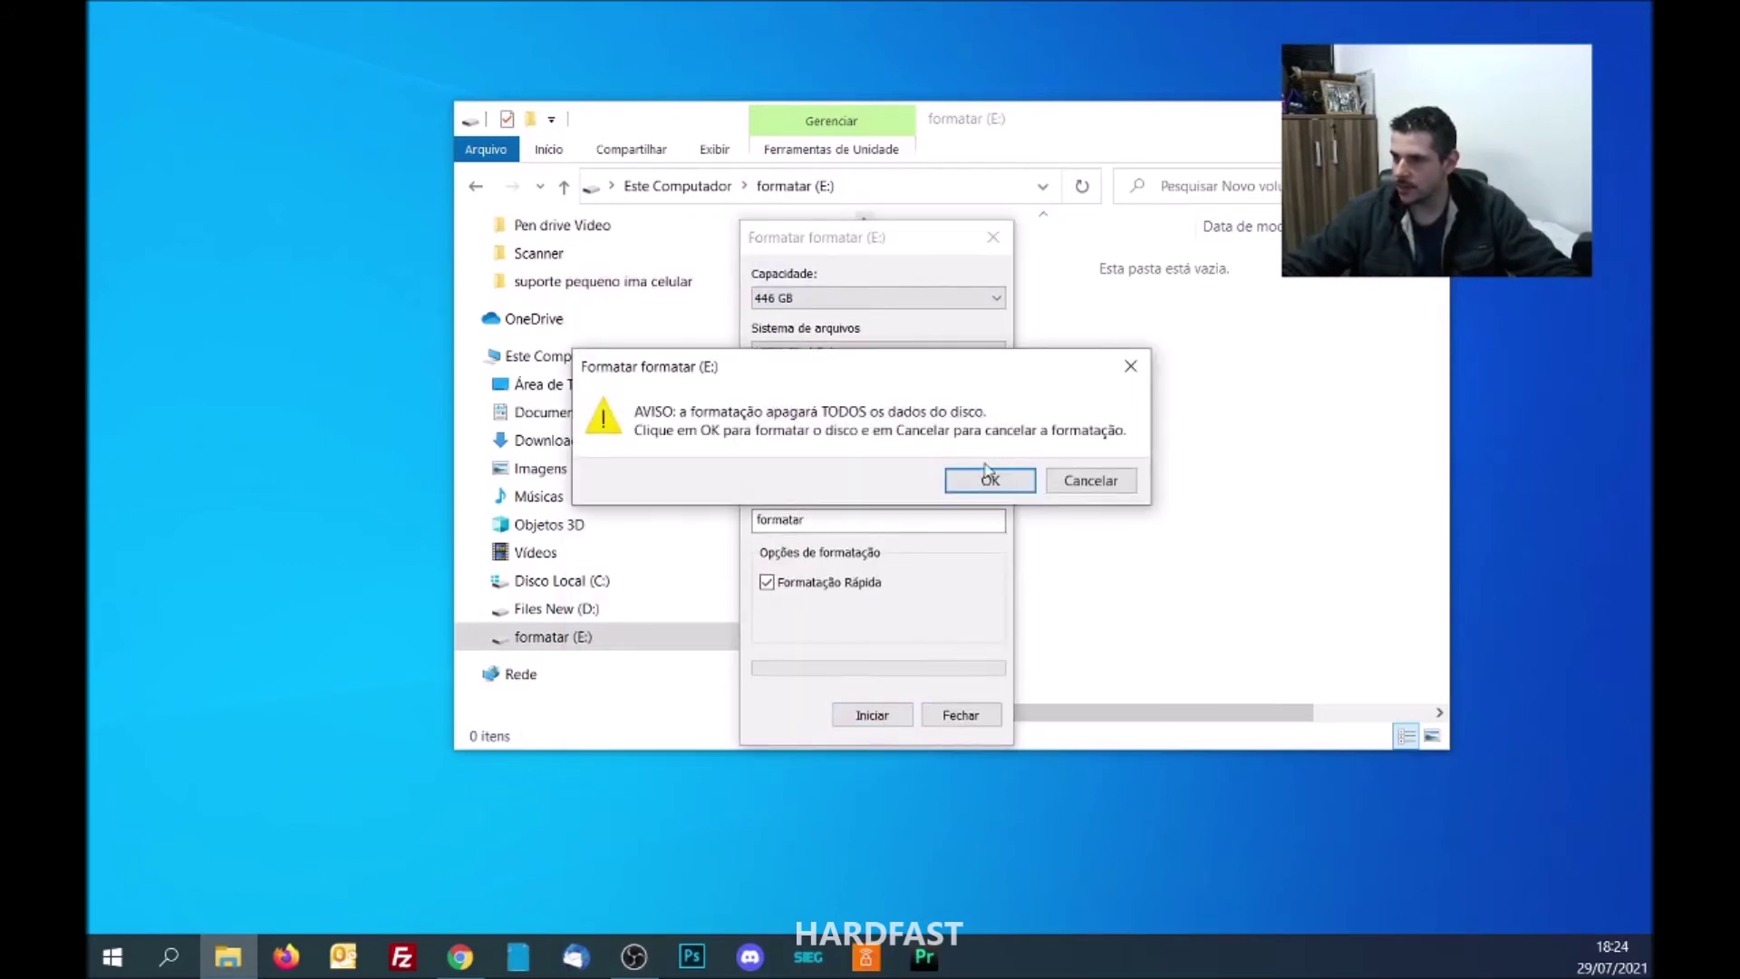
key("Return")
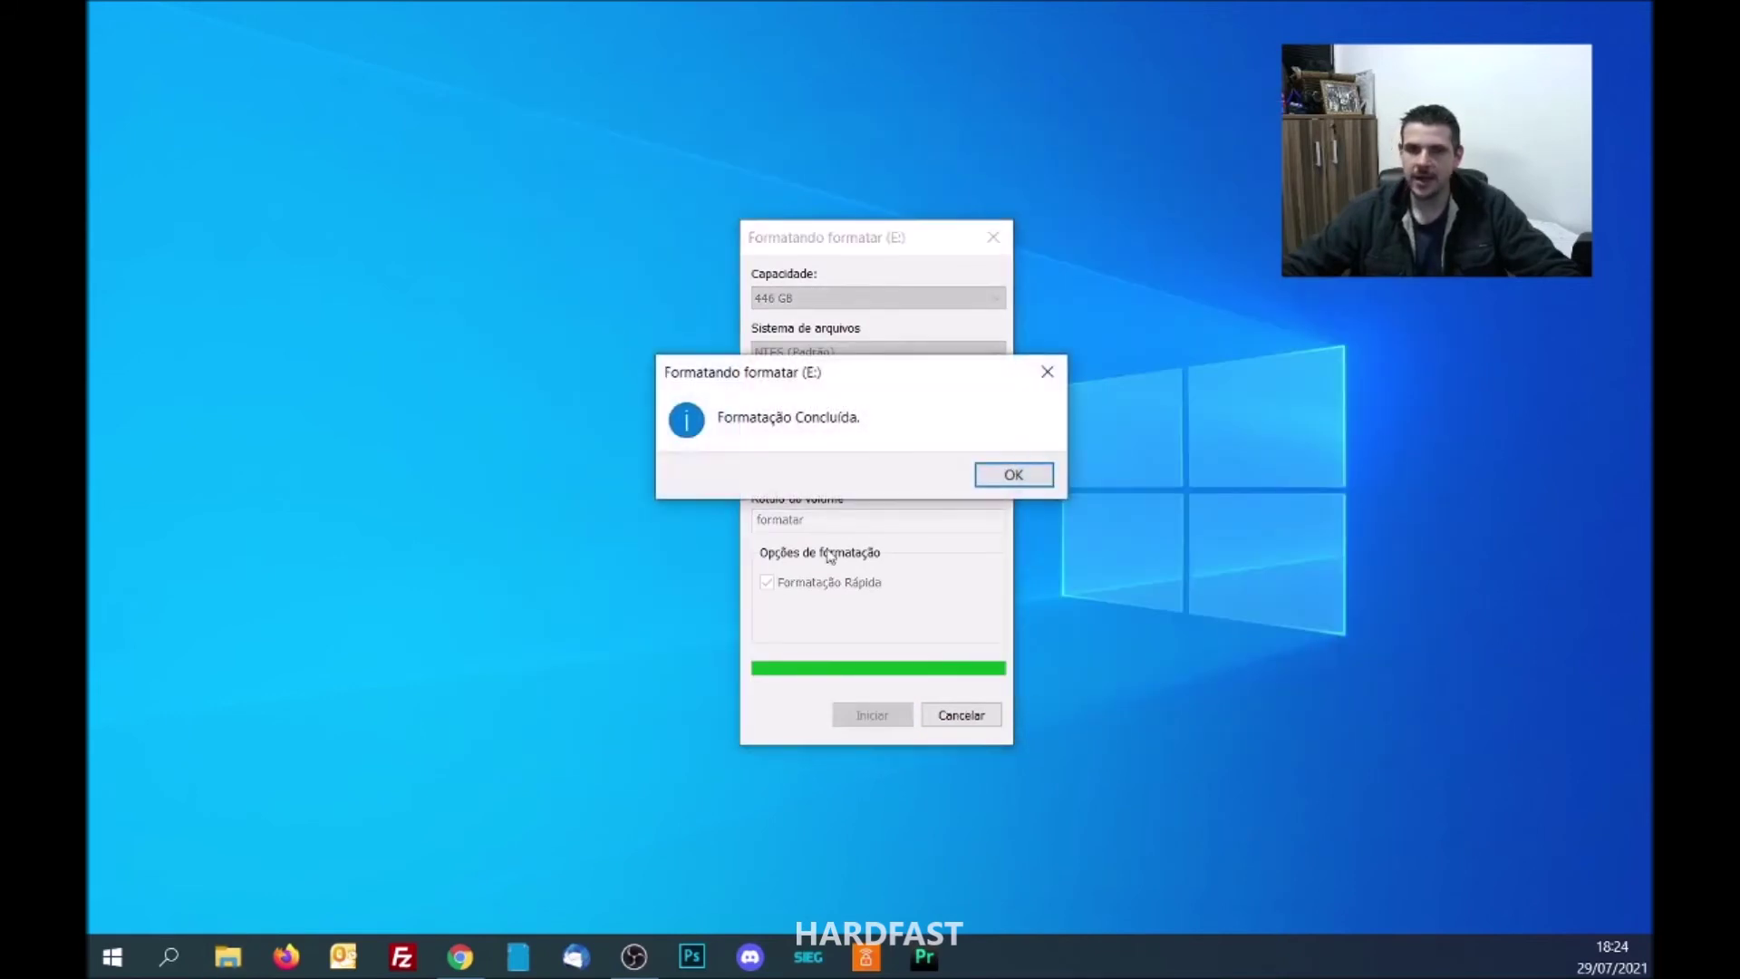
left_click(1012, 475)
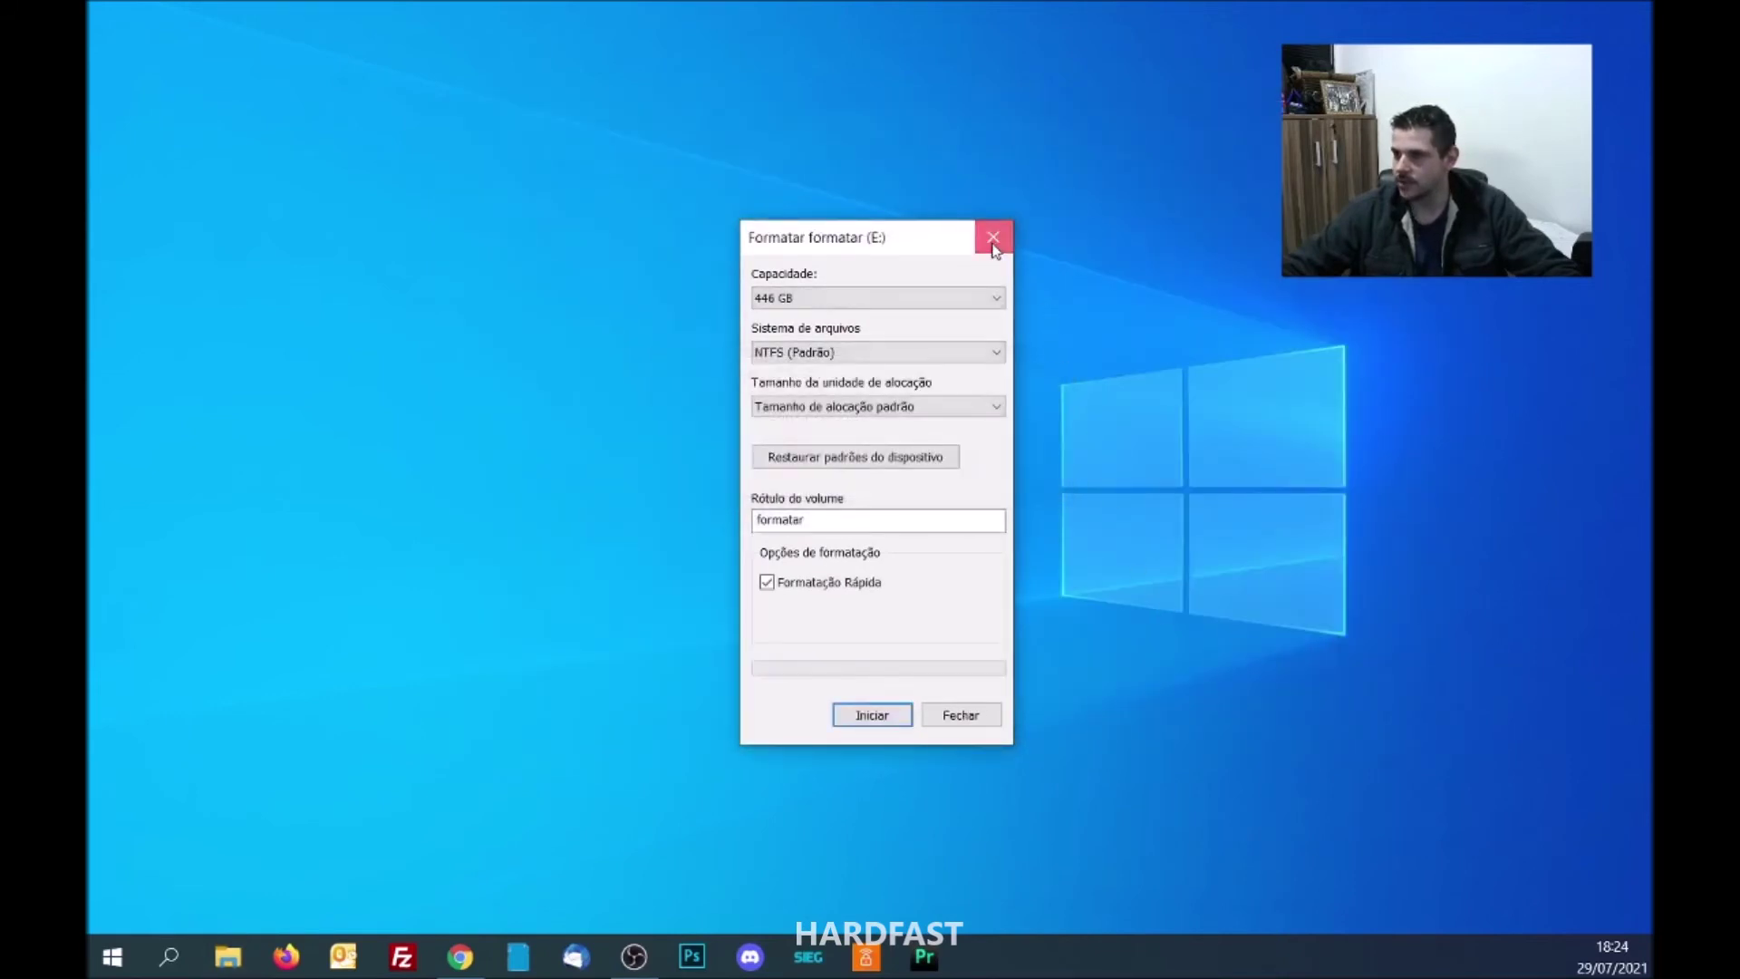
- Close the format window and the File Explorer window to clear the desktop
left_click(993, 238)
key("super+e")
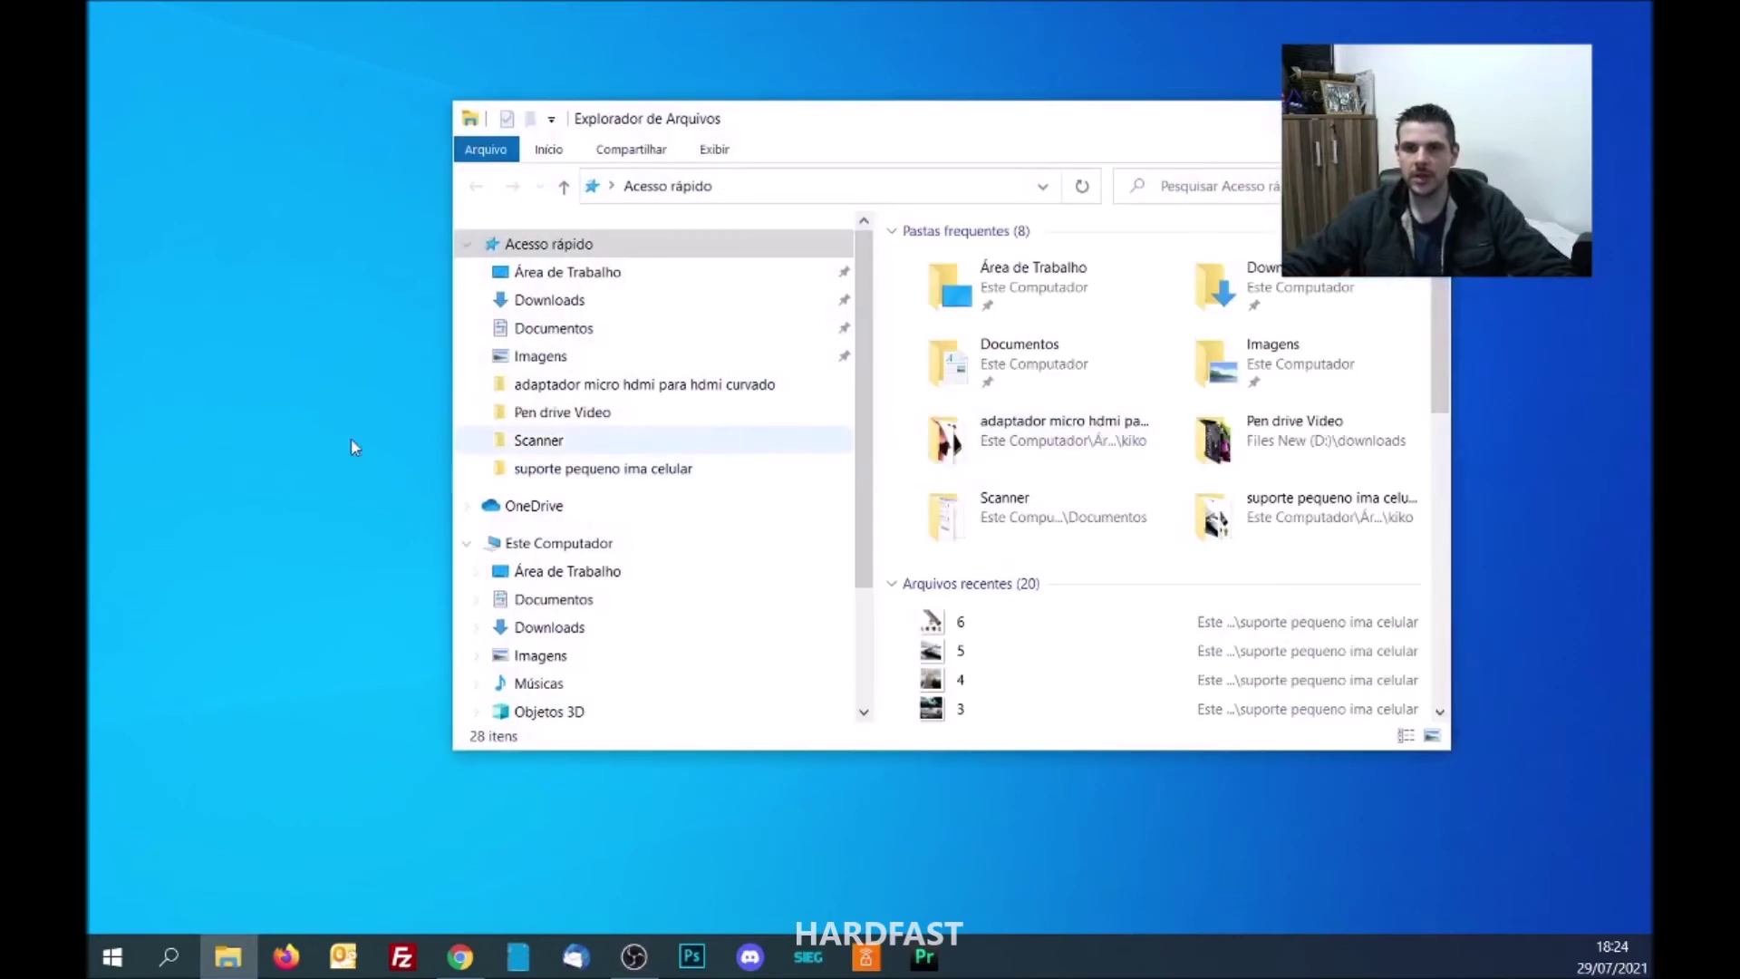
key("super+5")
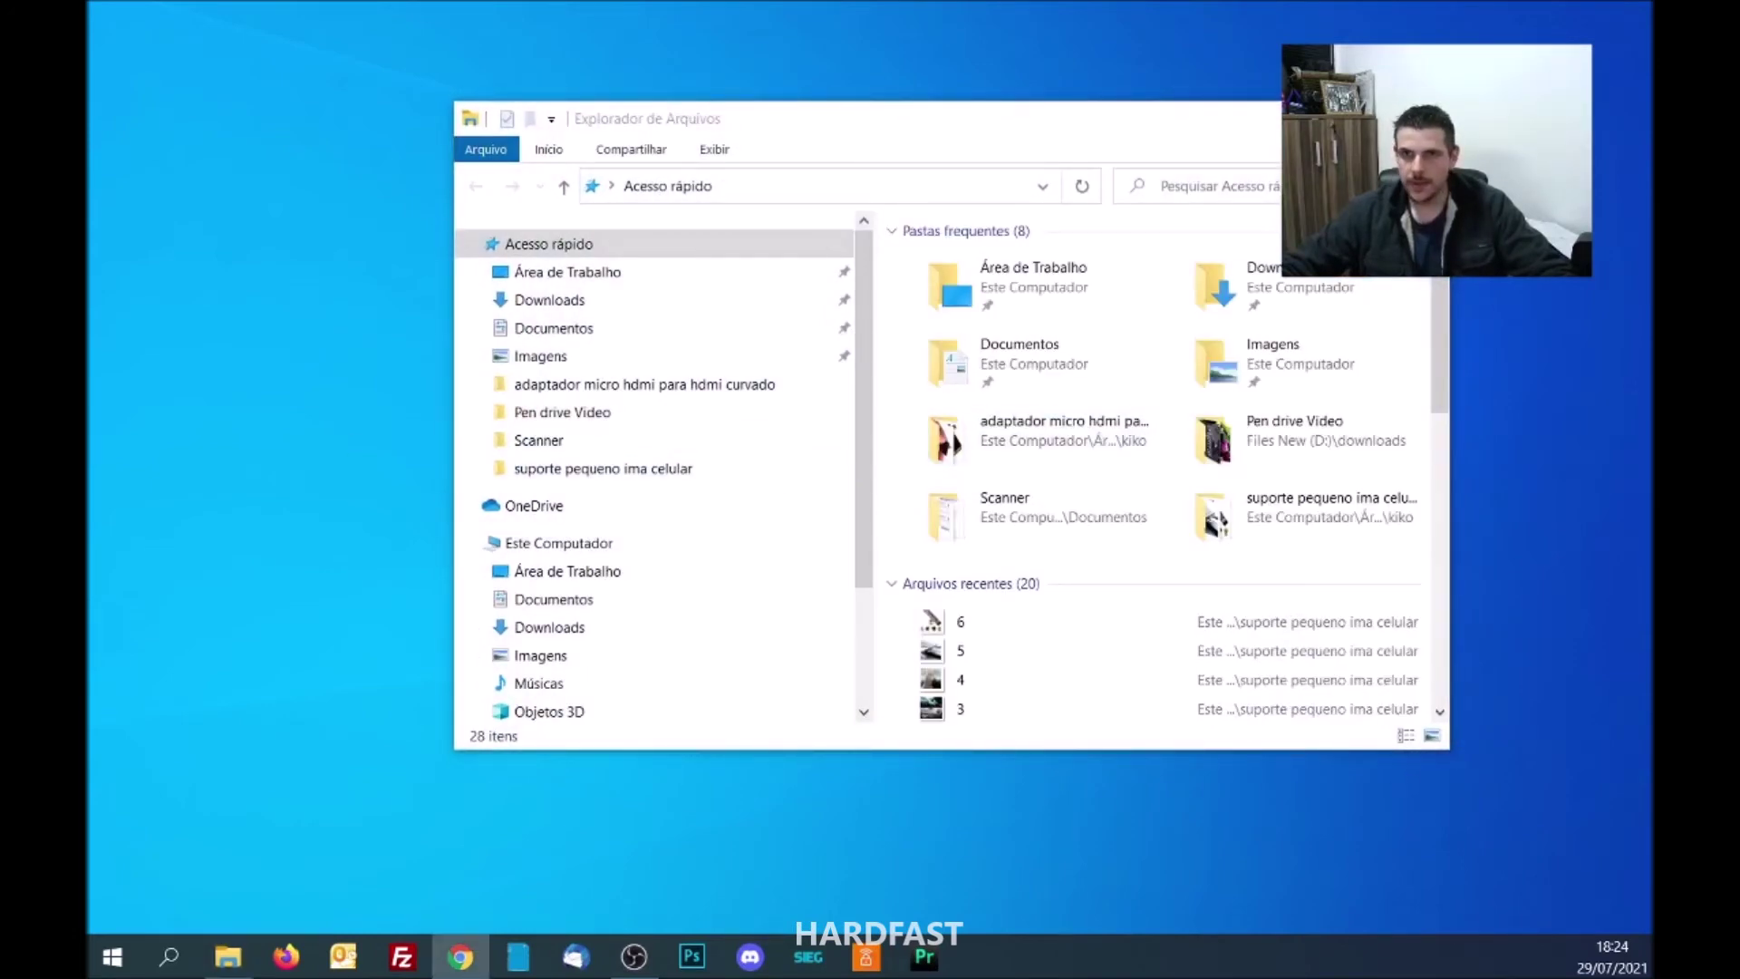
key("super+1")
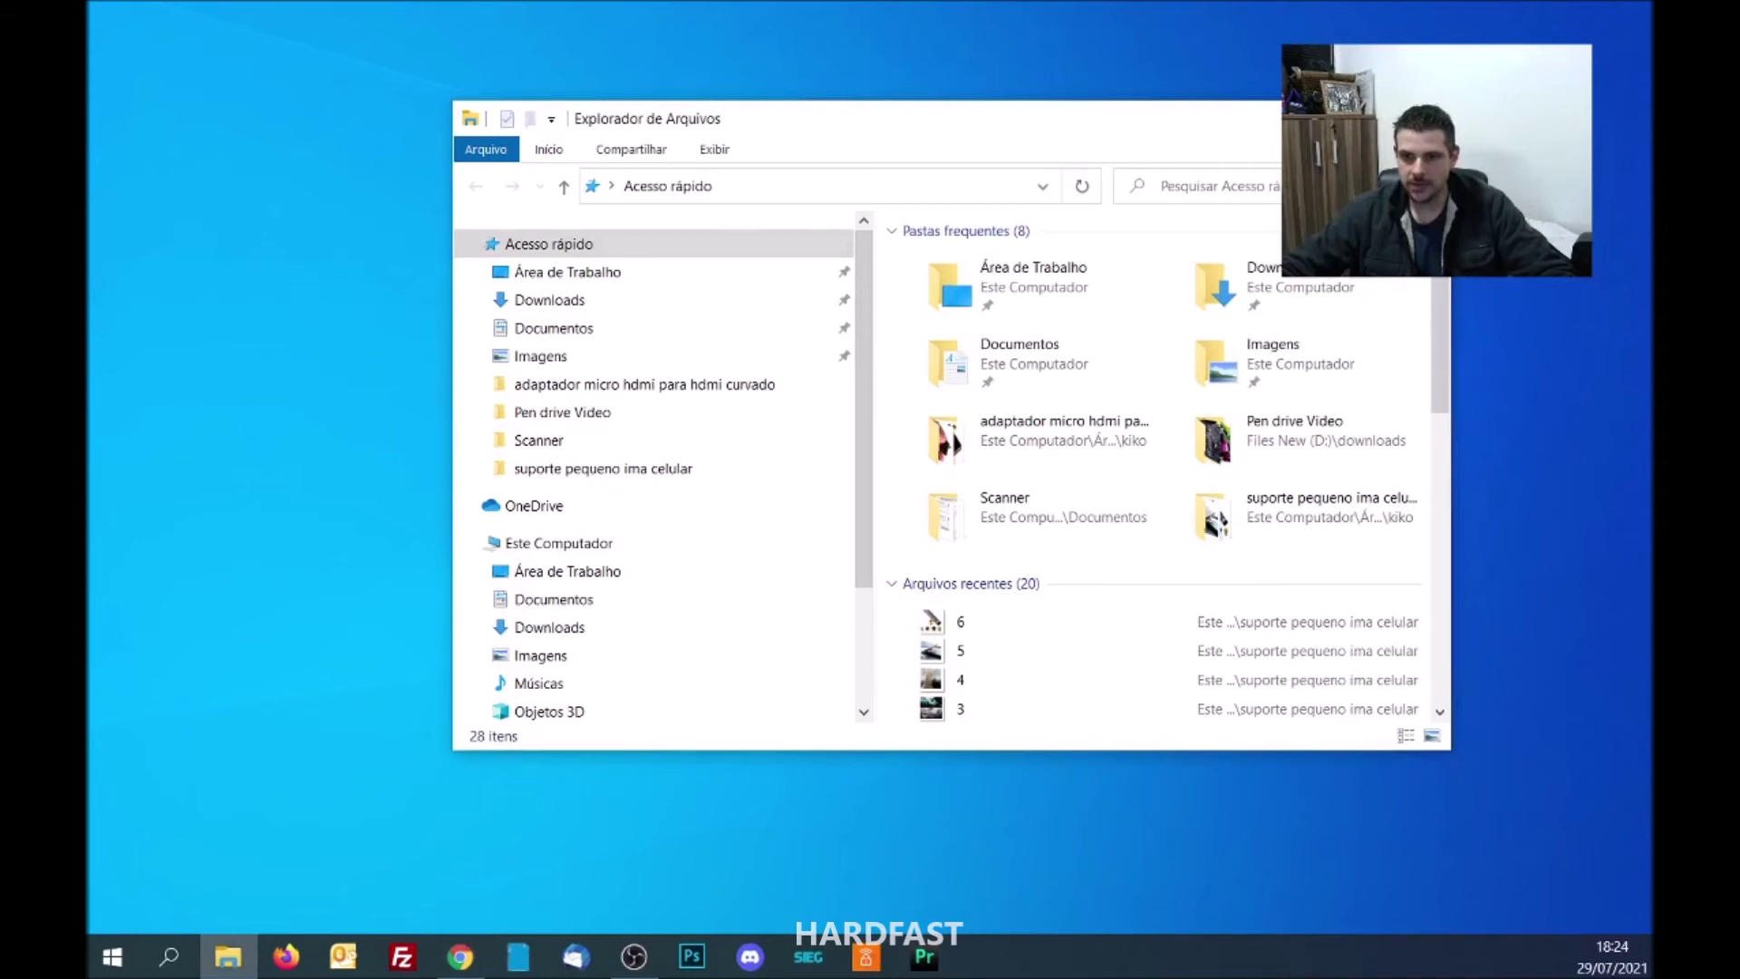
key("super+8")
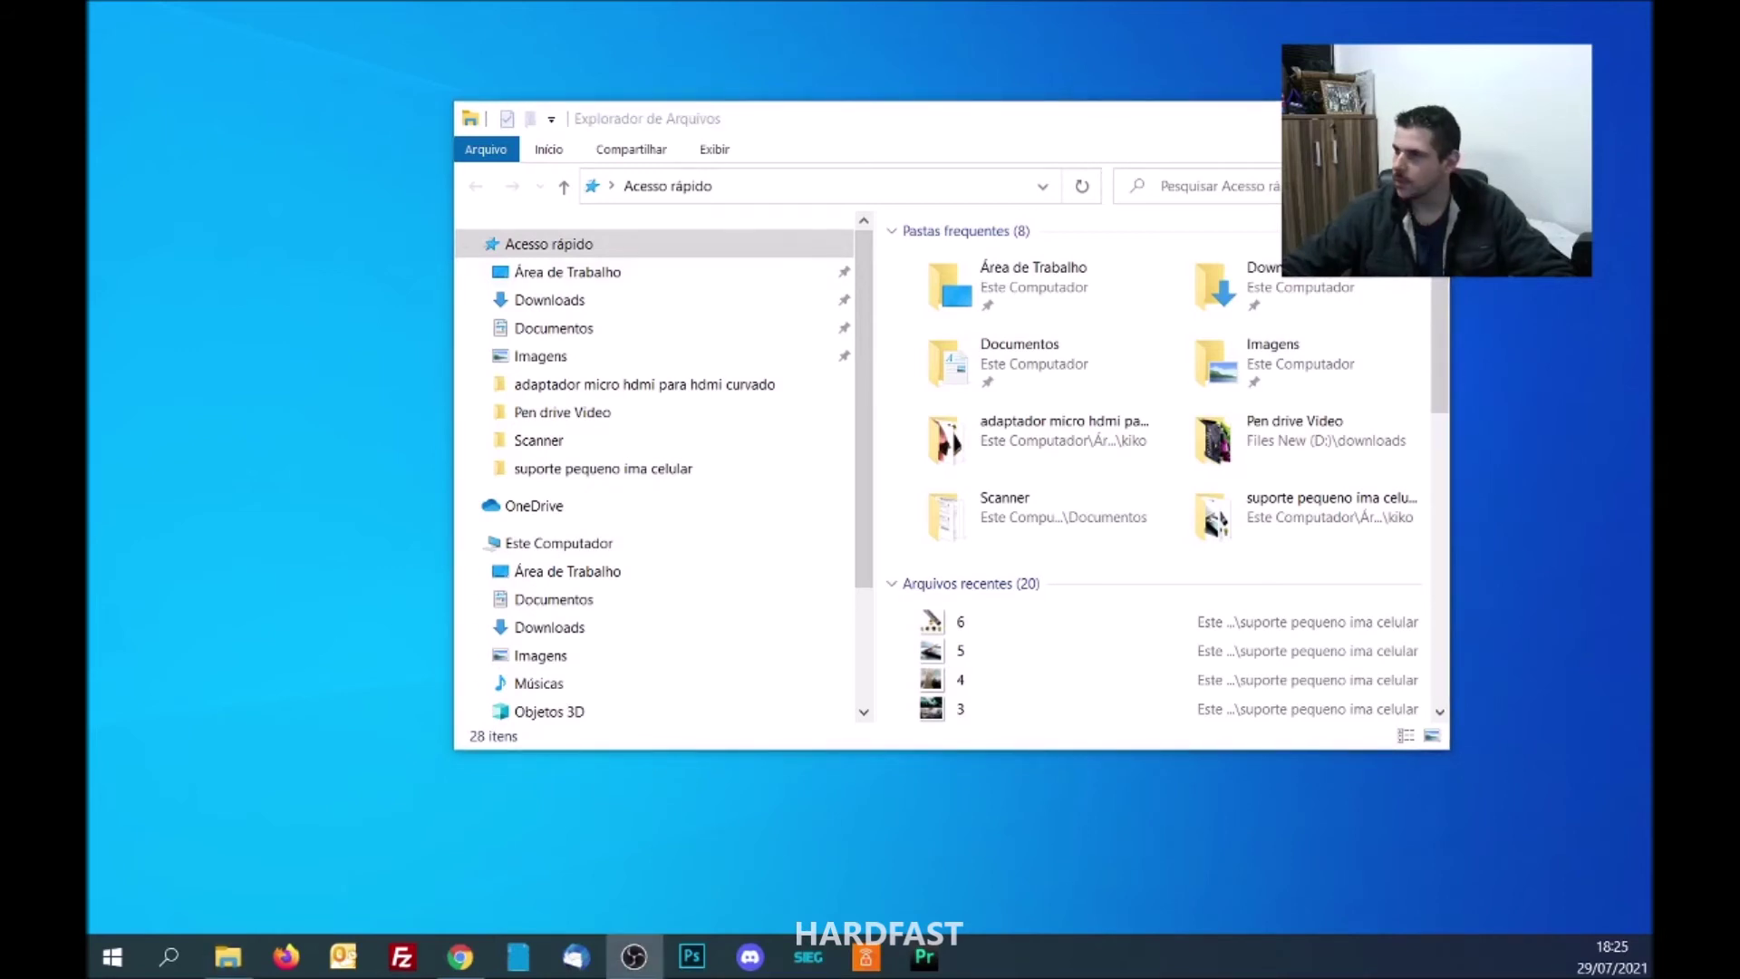
left_click(1429, 118)
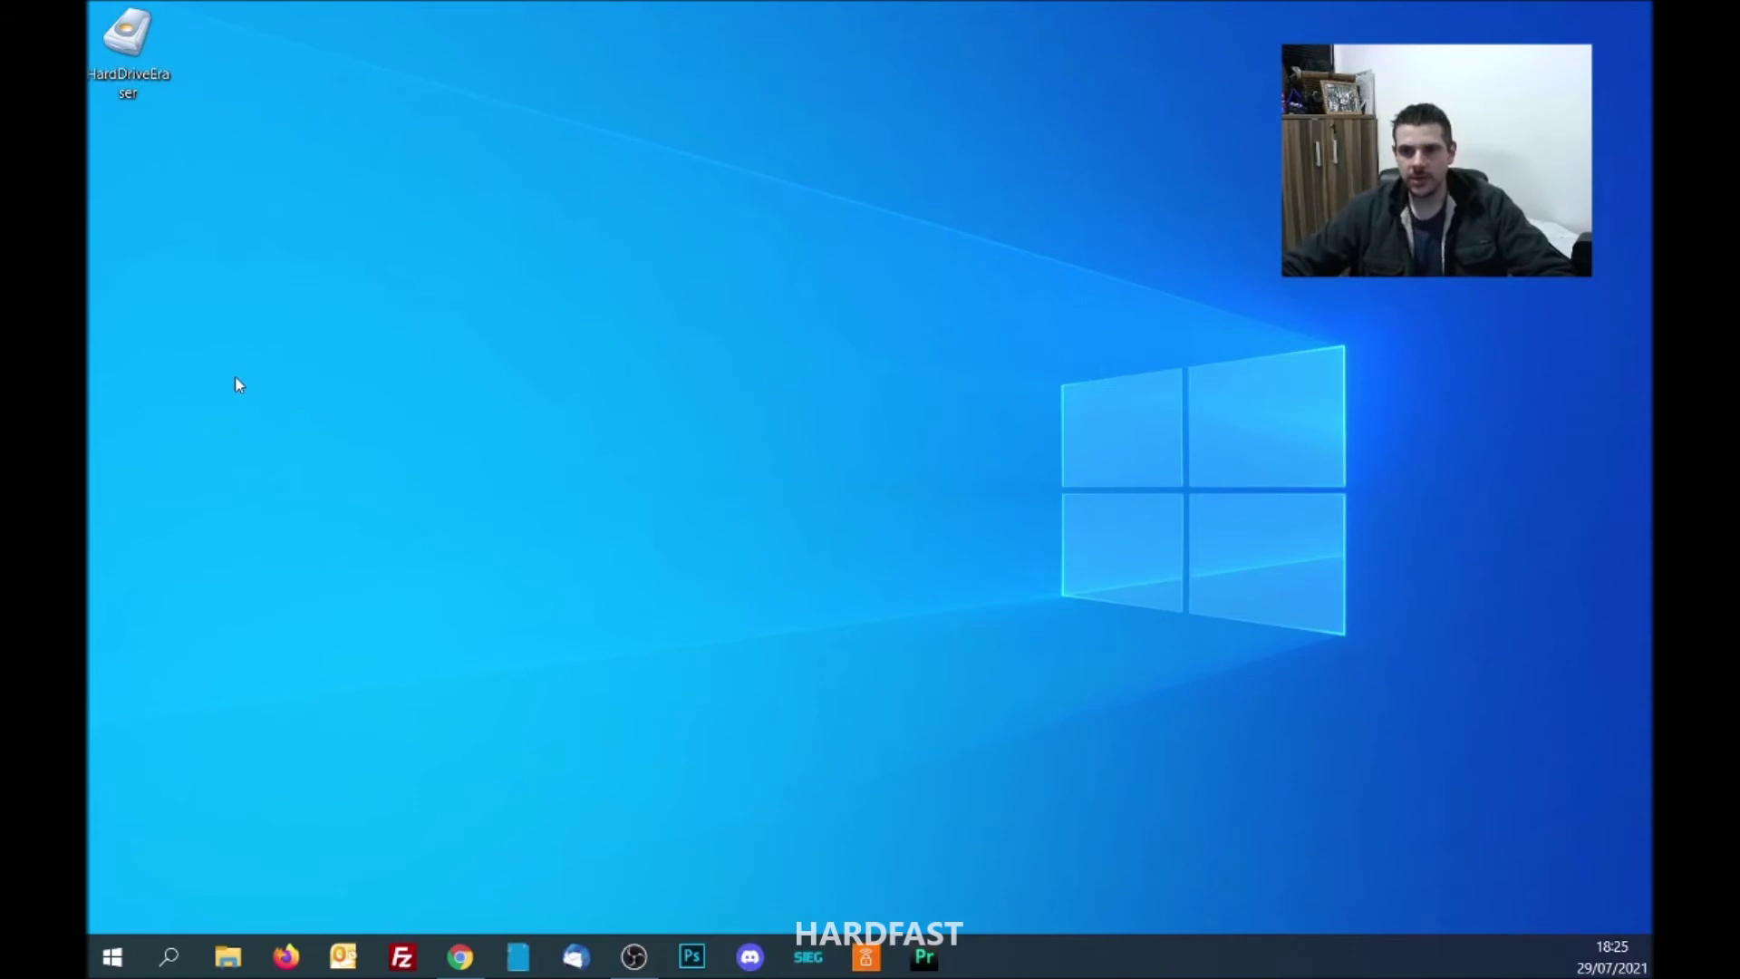
- View the properties of the HardDriveEraser application on the desktop and close them
right_click(127, 60)
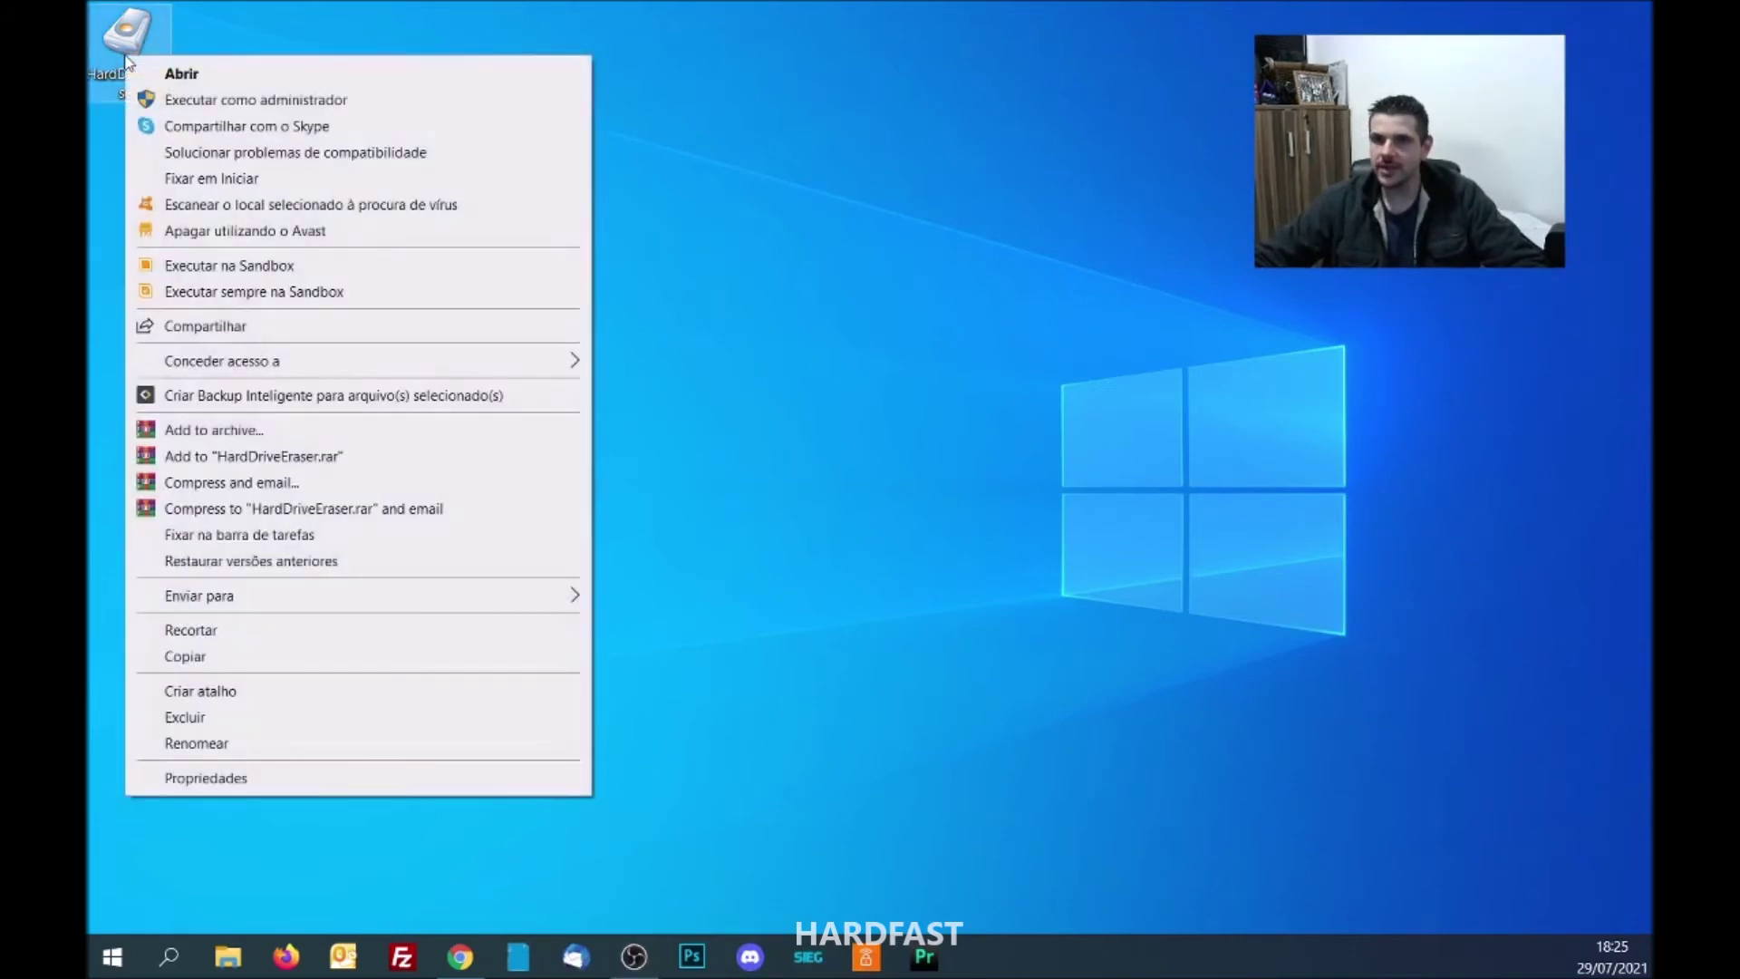
left_click(874, 226)
right_click(149, 66)
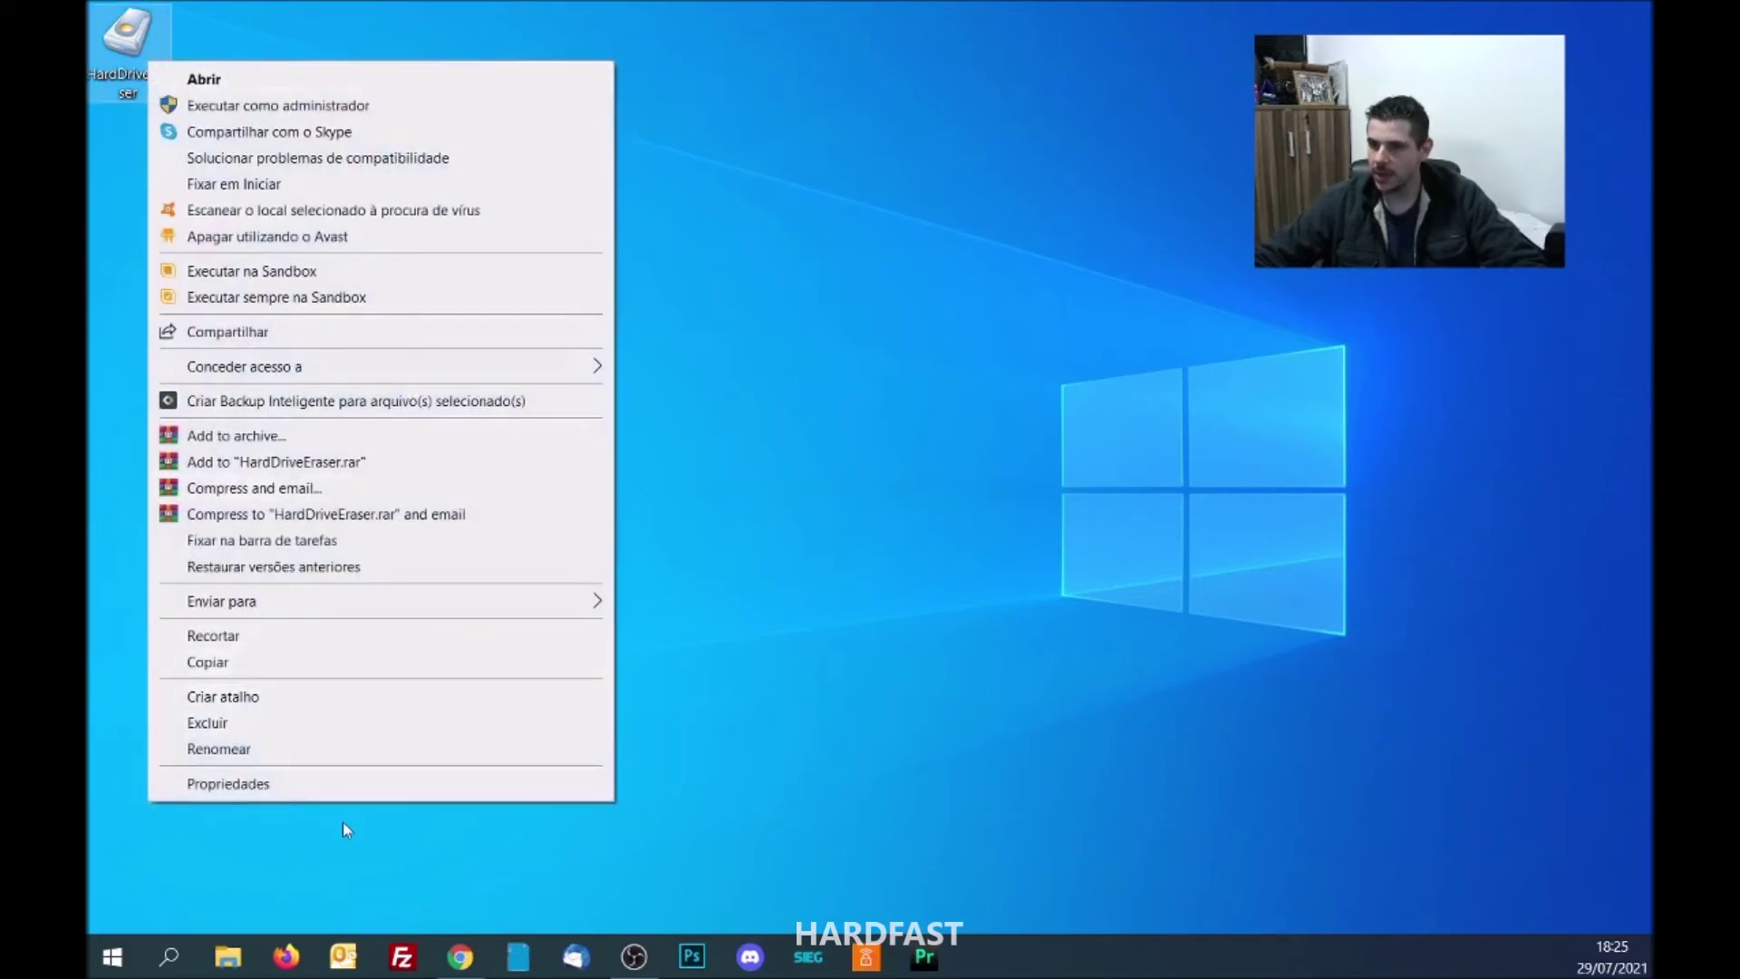
left_click(327, 781)
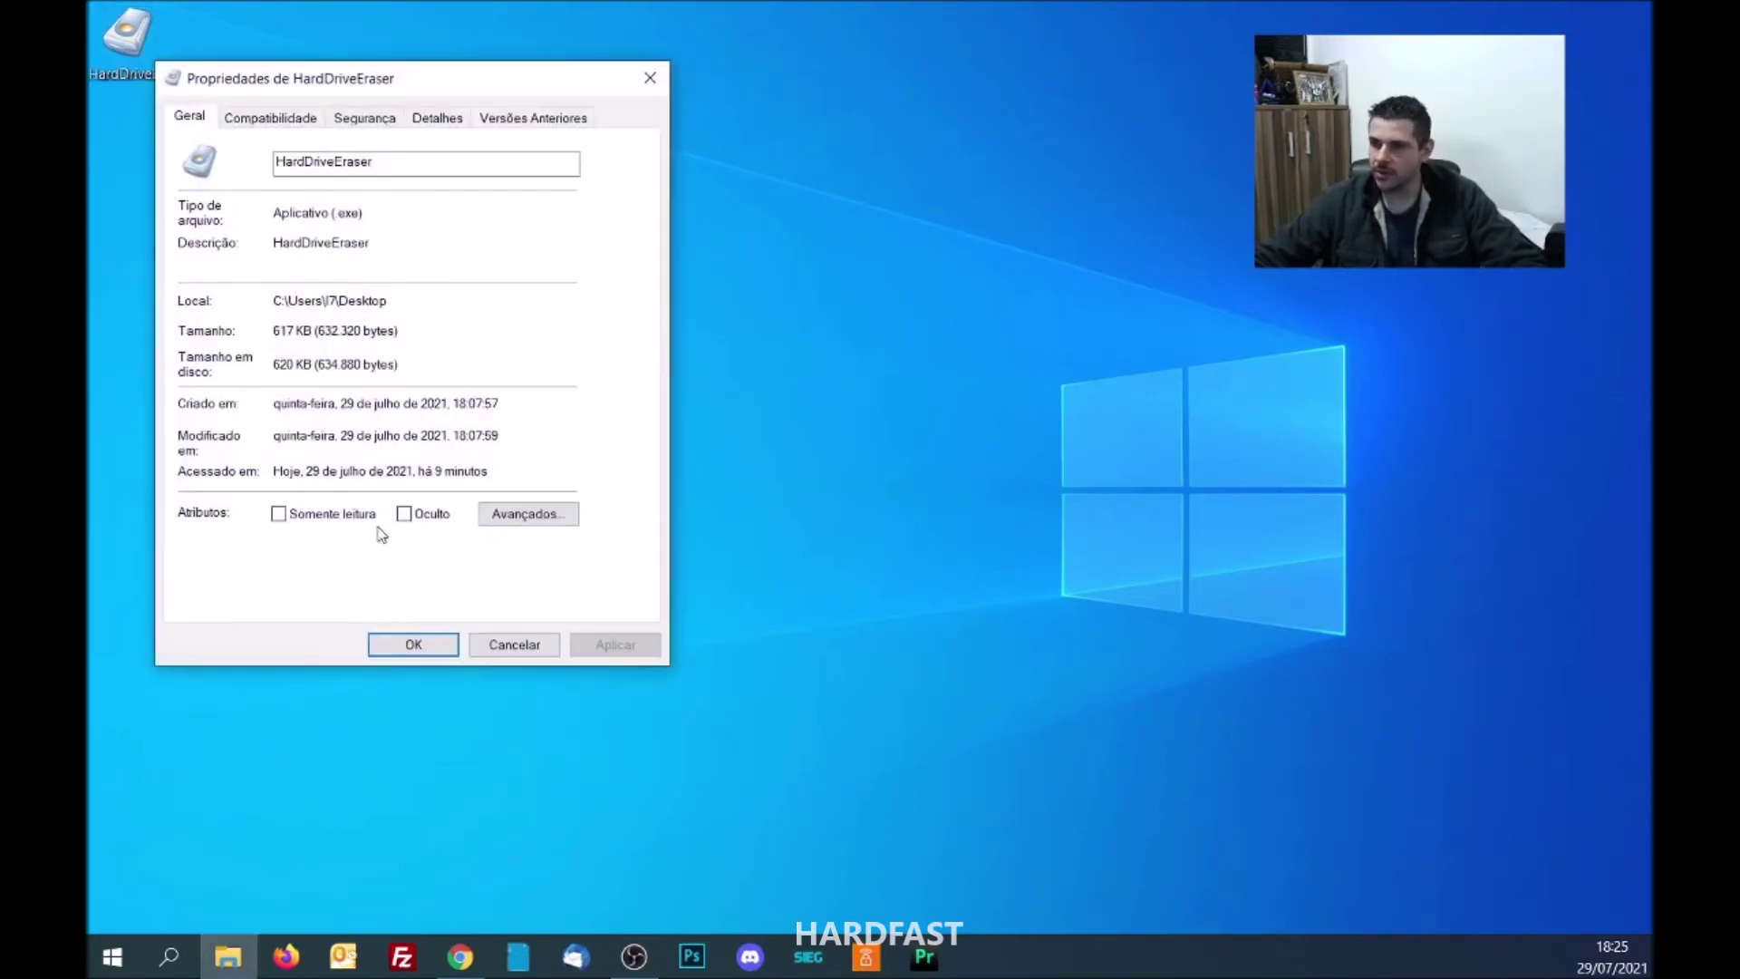
left_click(649, 78)
- Run HardDriveEraser as administrator and select the E:\ formatar drive to erase
right_click(132, 73)
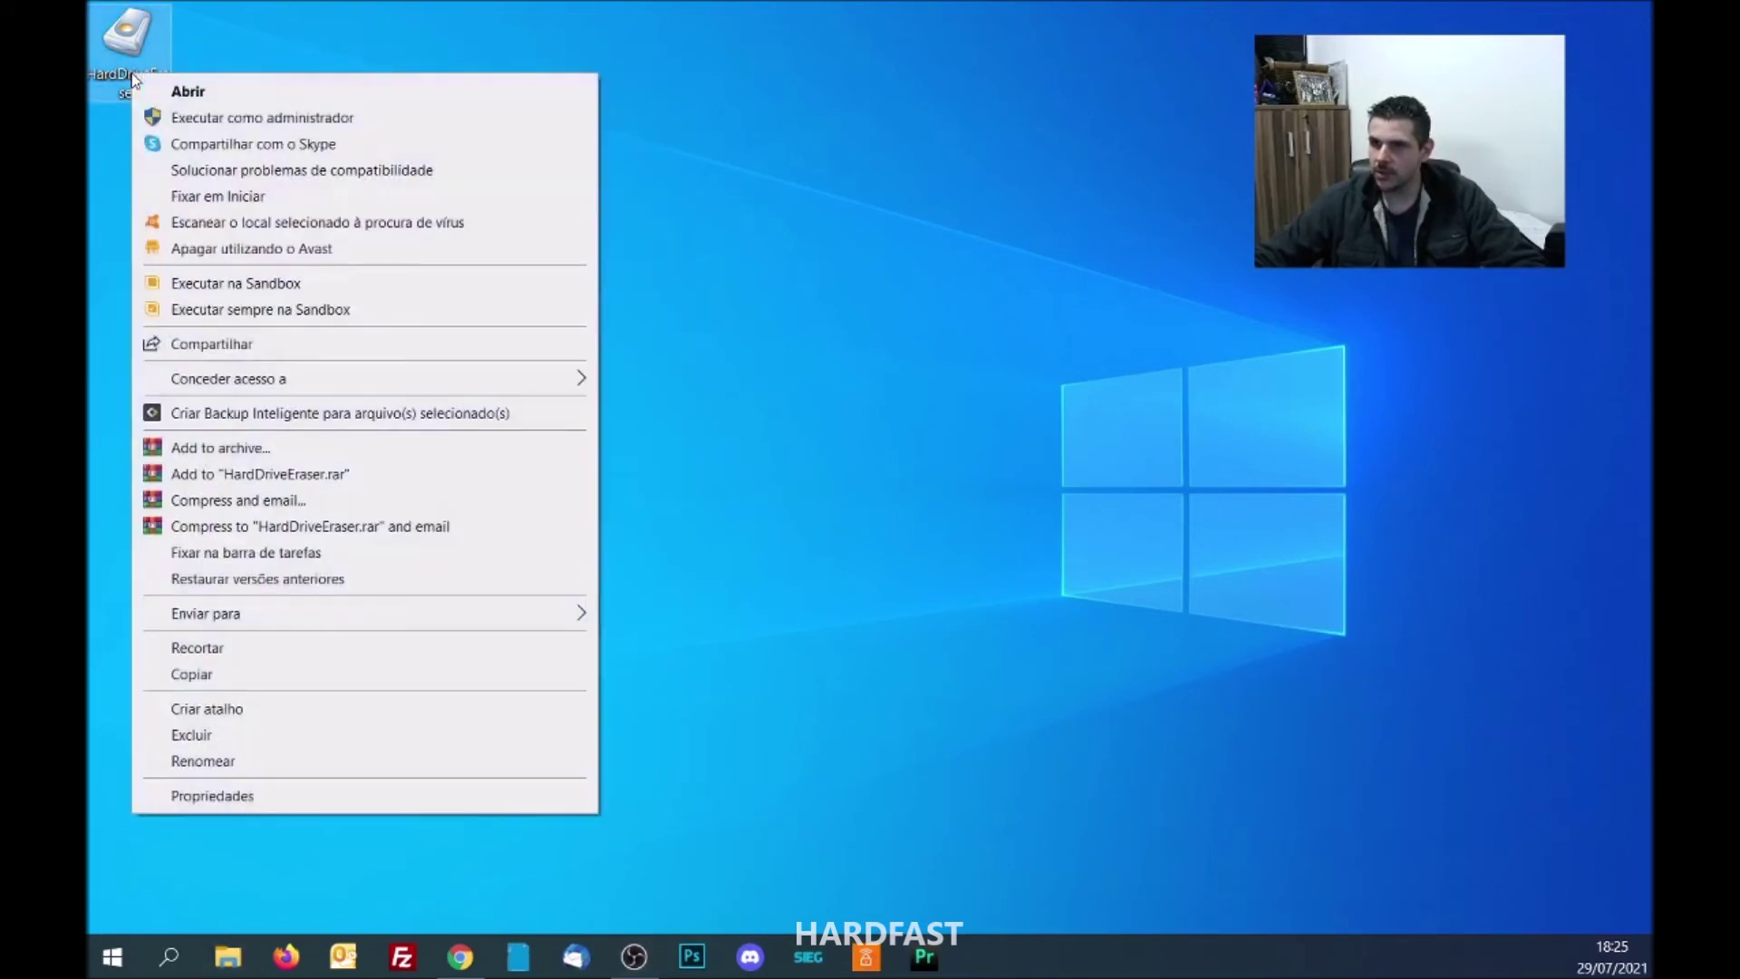
left_click(281, 119)
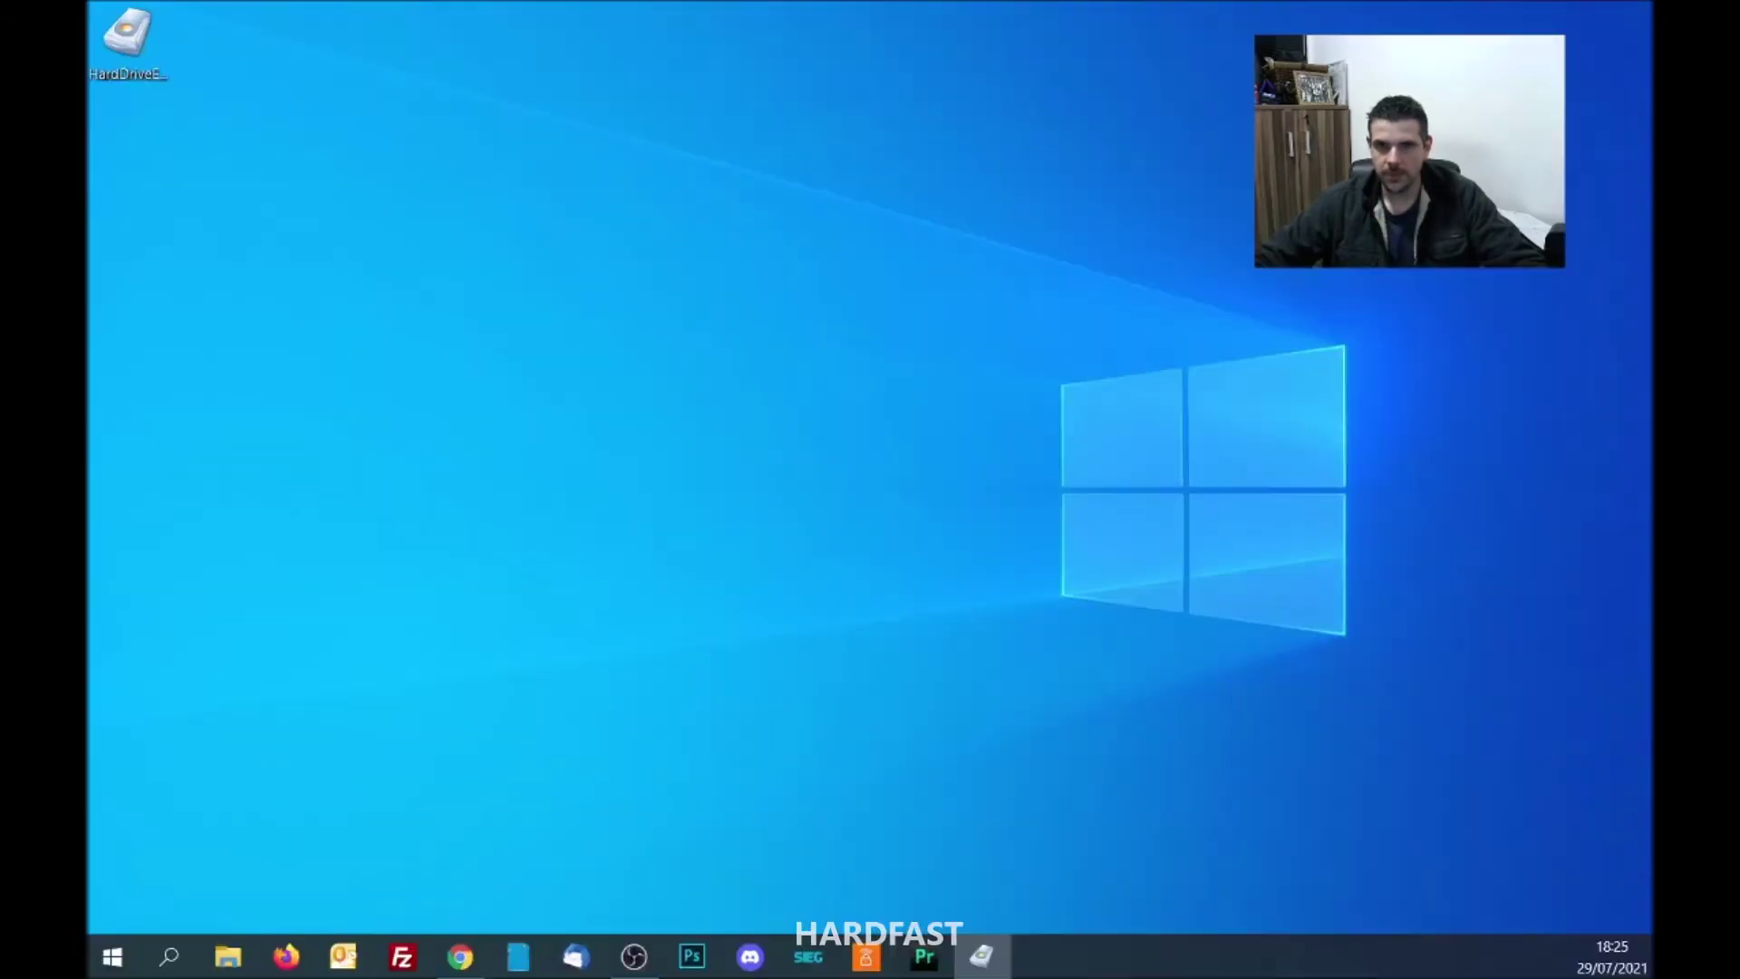
mouse_move(916, 257)
left_mouse_down()
mouse_move(960, 260)
mouse_move(882, 318)
mouse_move(809, 297)
left_mouse_up()
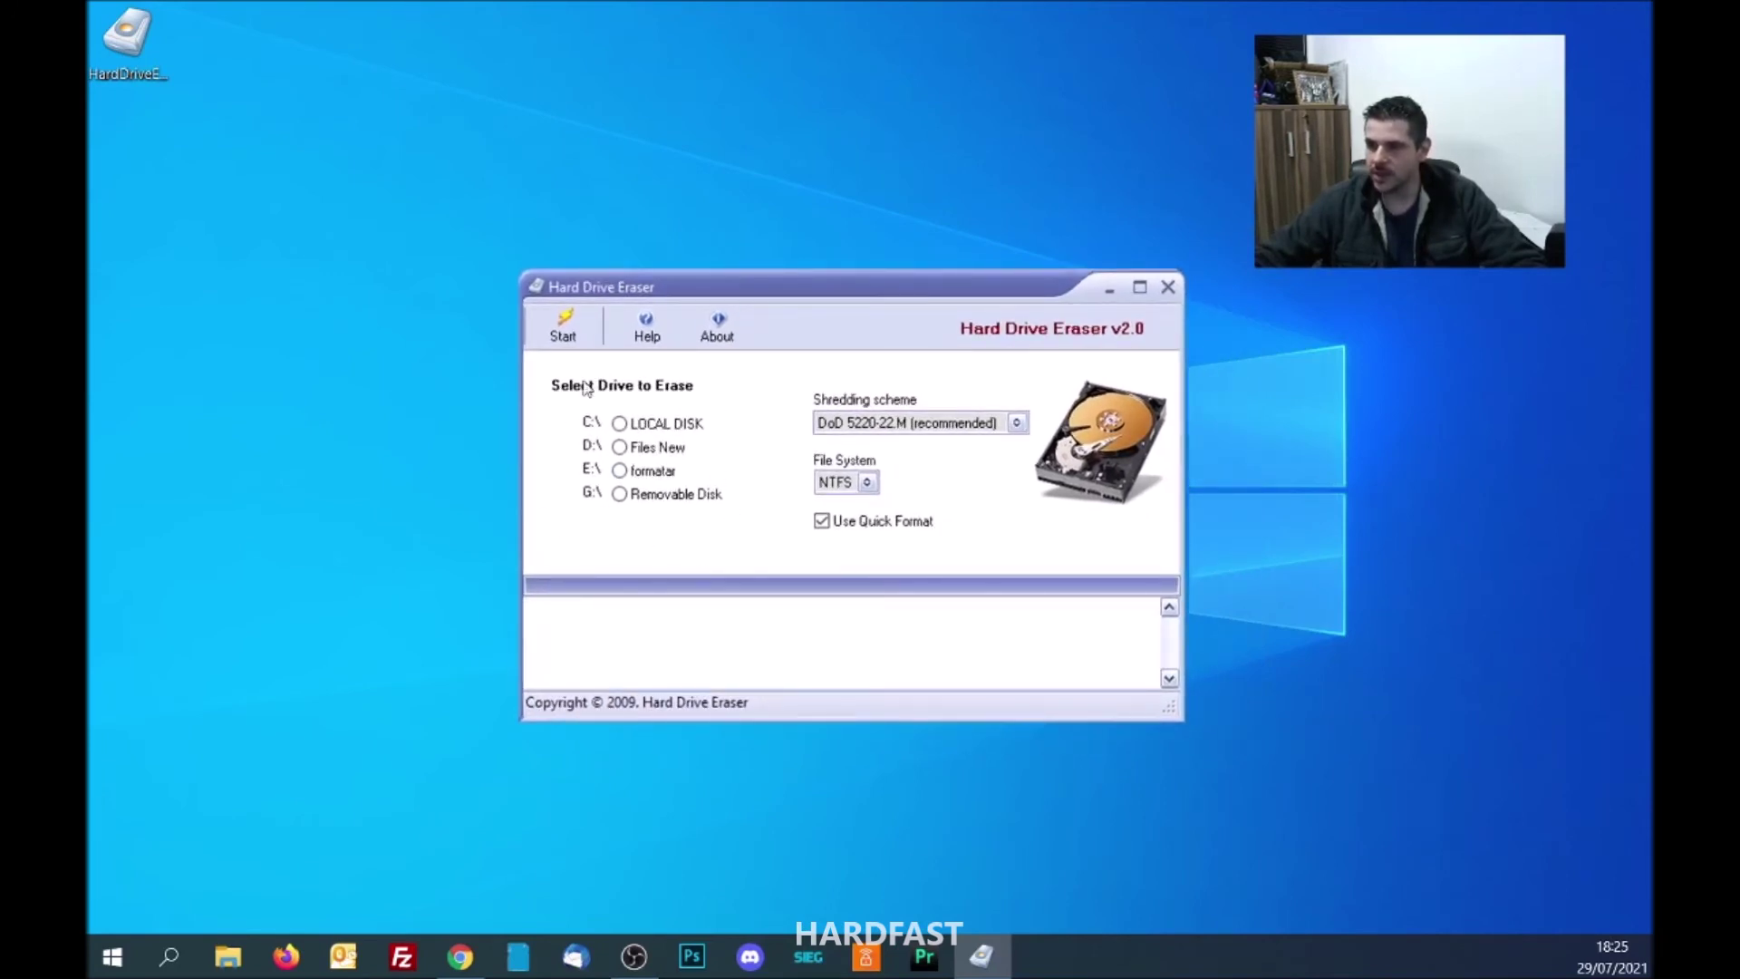
left_click(619, 473)
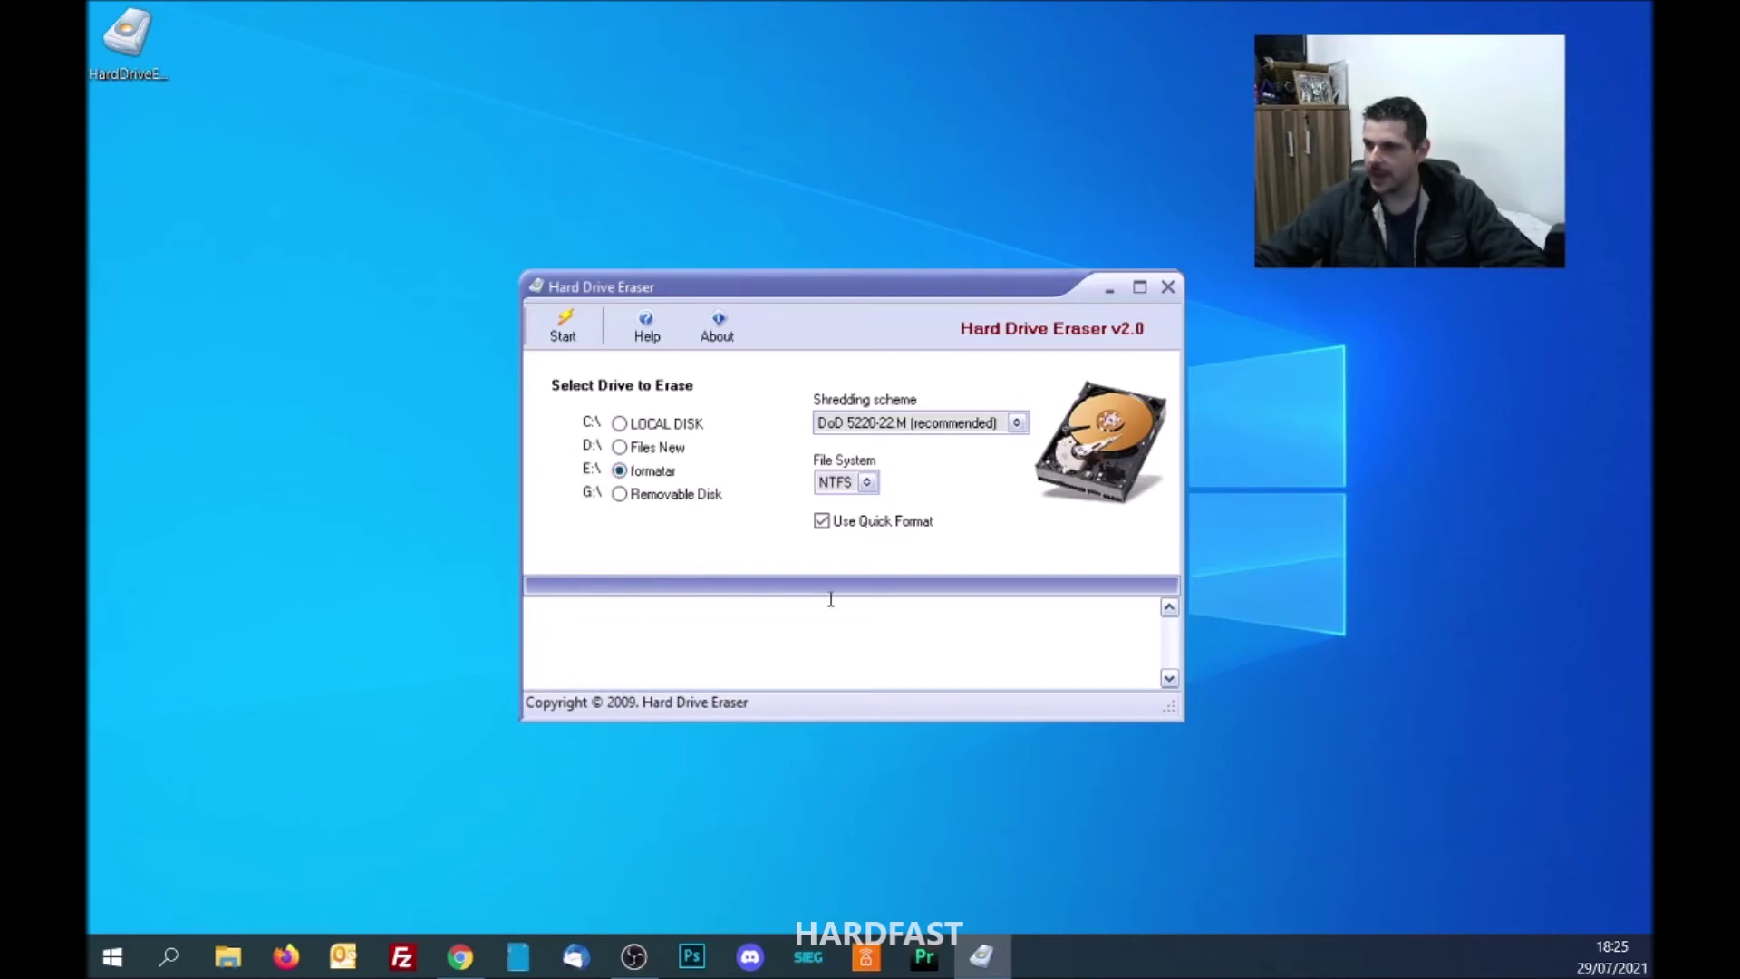
- Try the Write Zeros shredding scheme and set it back to DoD 5220-22.M (recommended)
left_click(1017, 423)
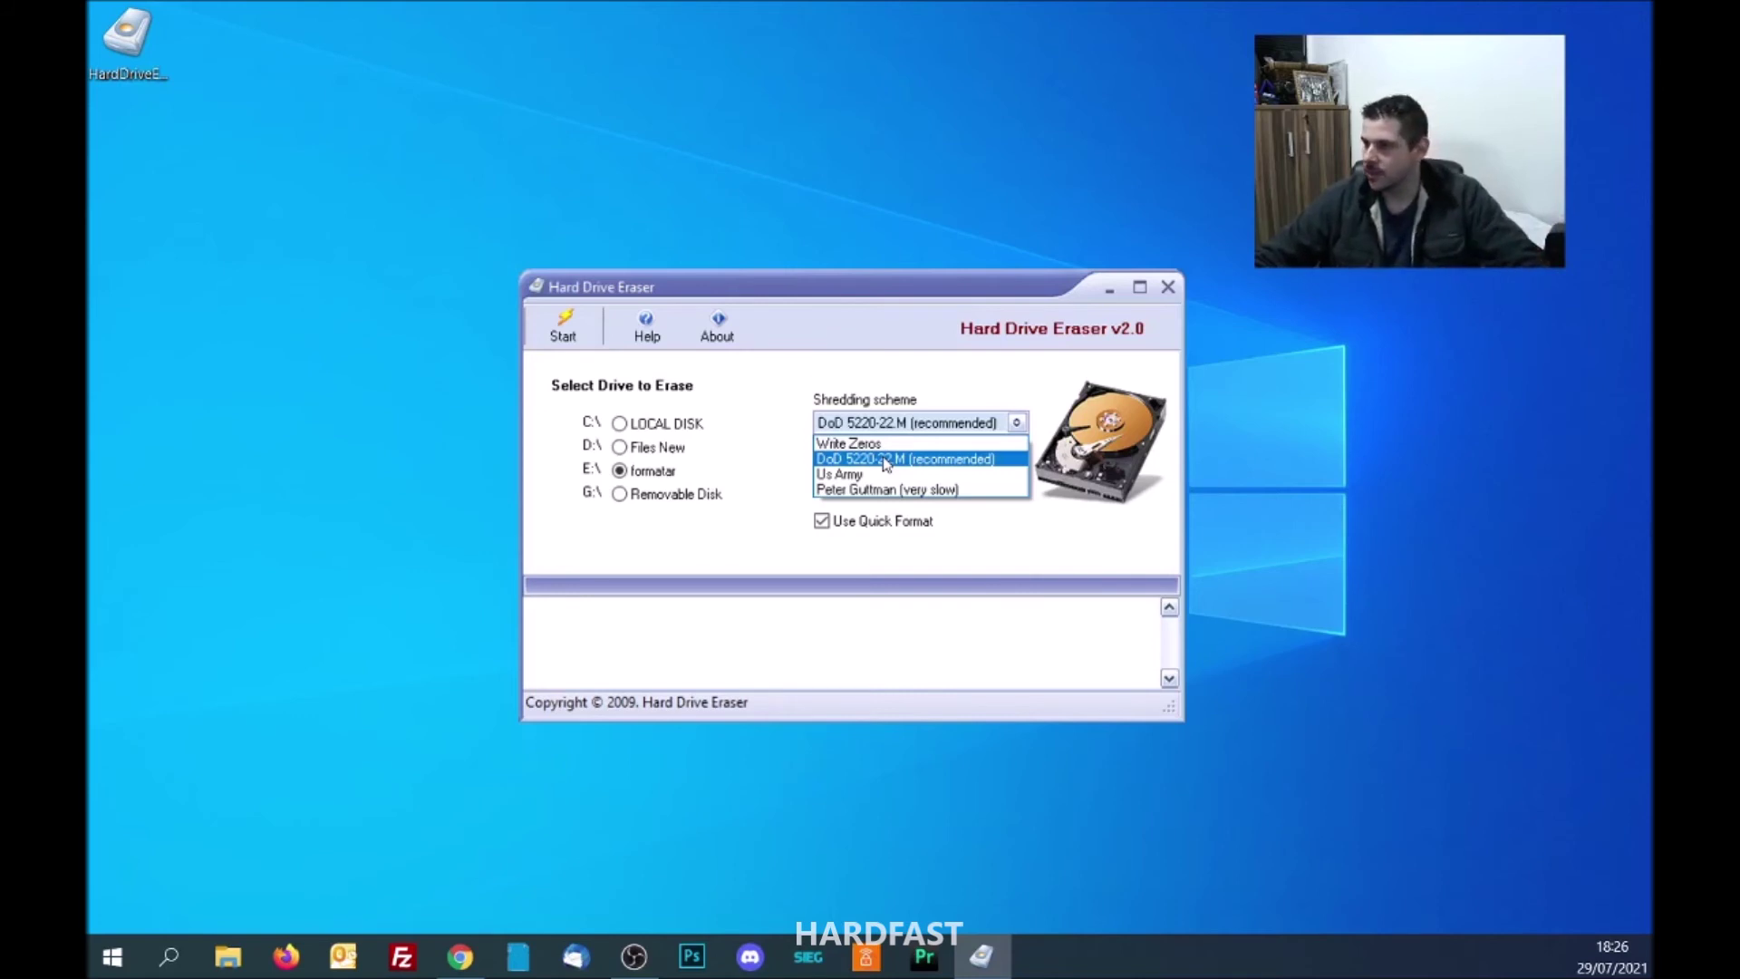
left_click(839, 277)
left_click_drag(870, 294, 891, 198)
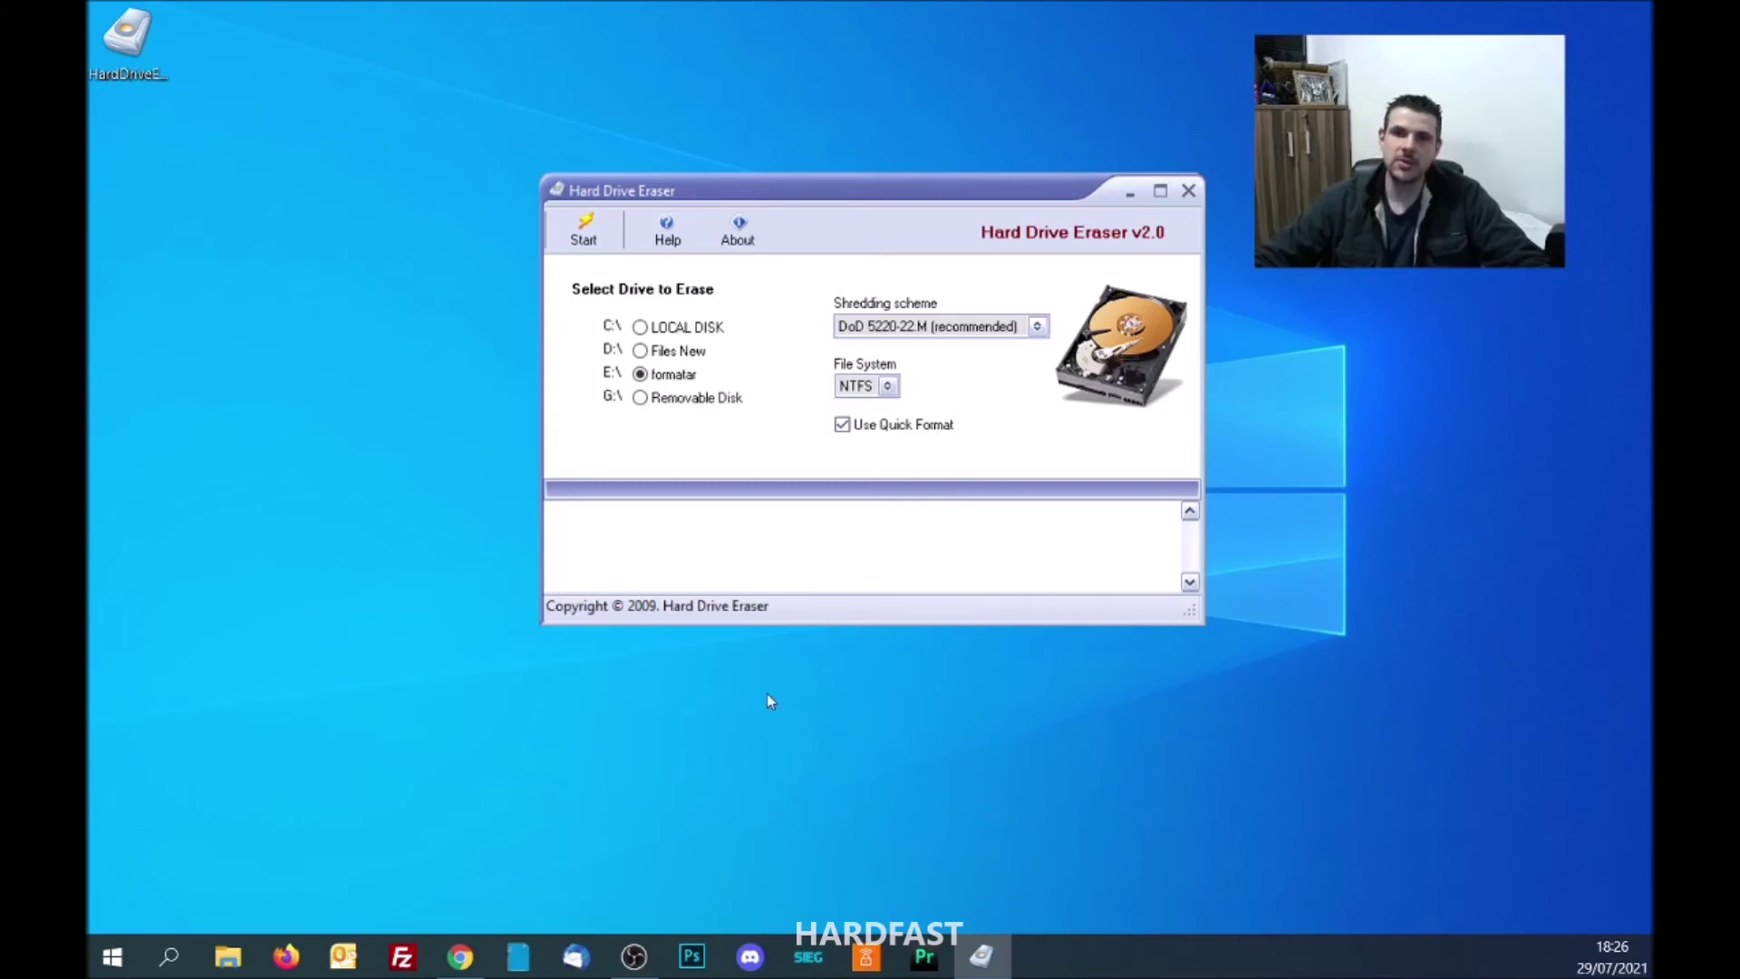
left_click(954, 328)
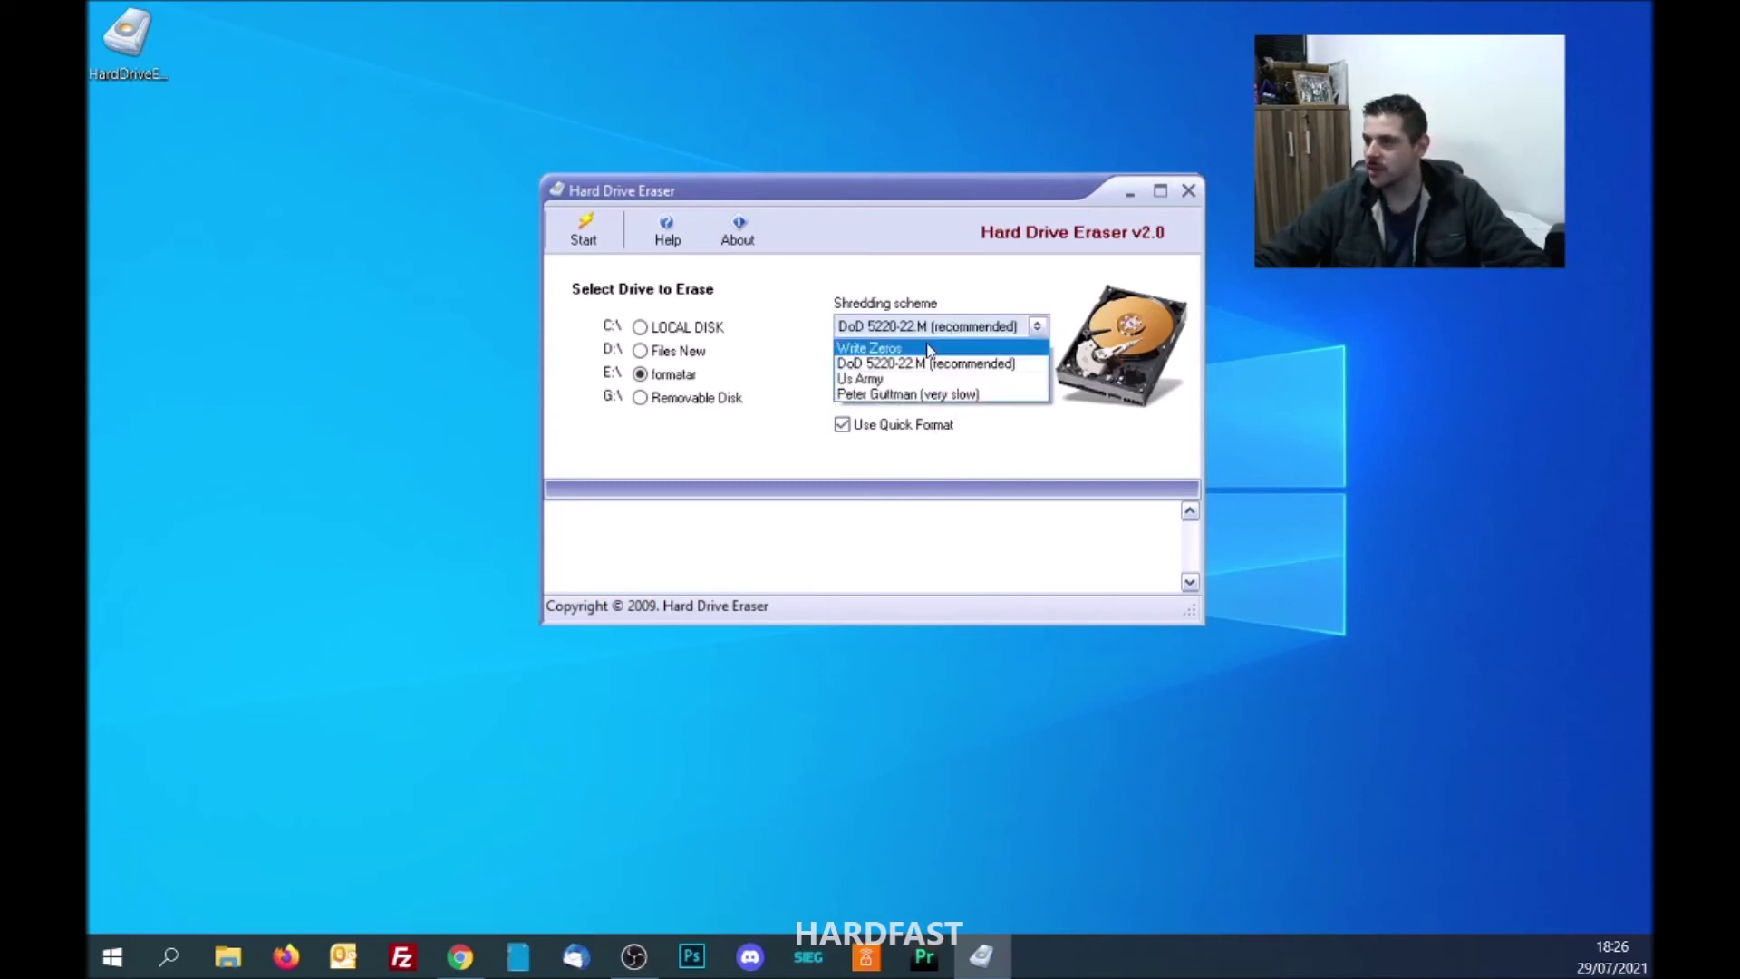
left_click(869, 349)
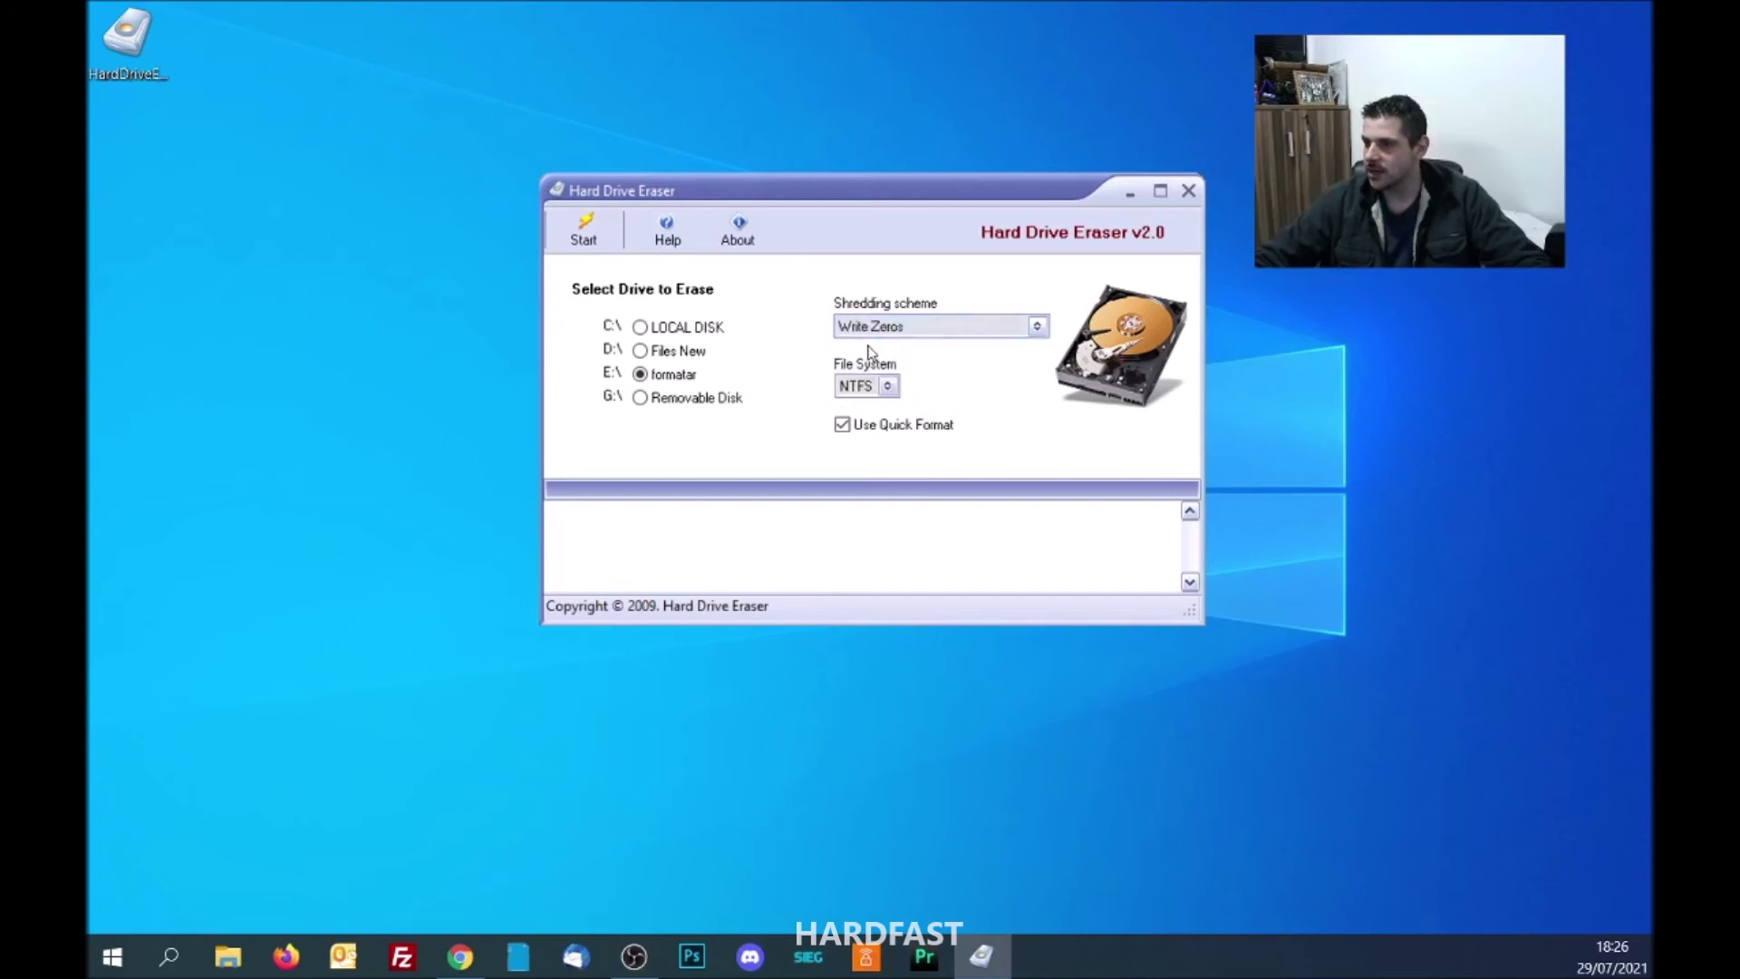
left_click(856, 328)
left_click(936, 365)
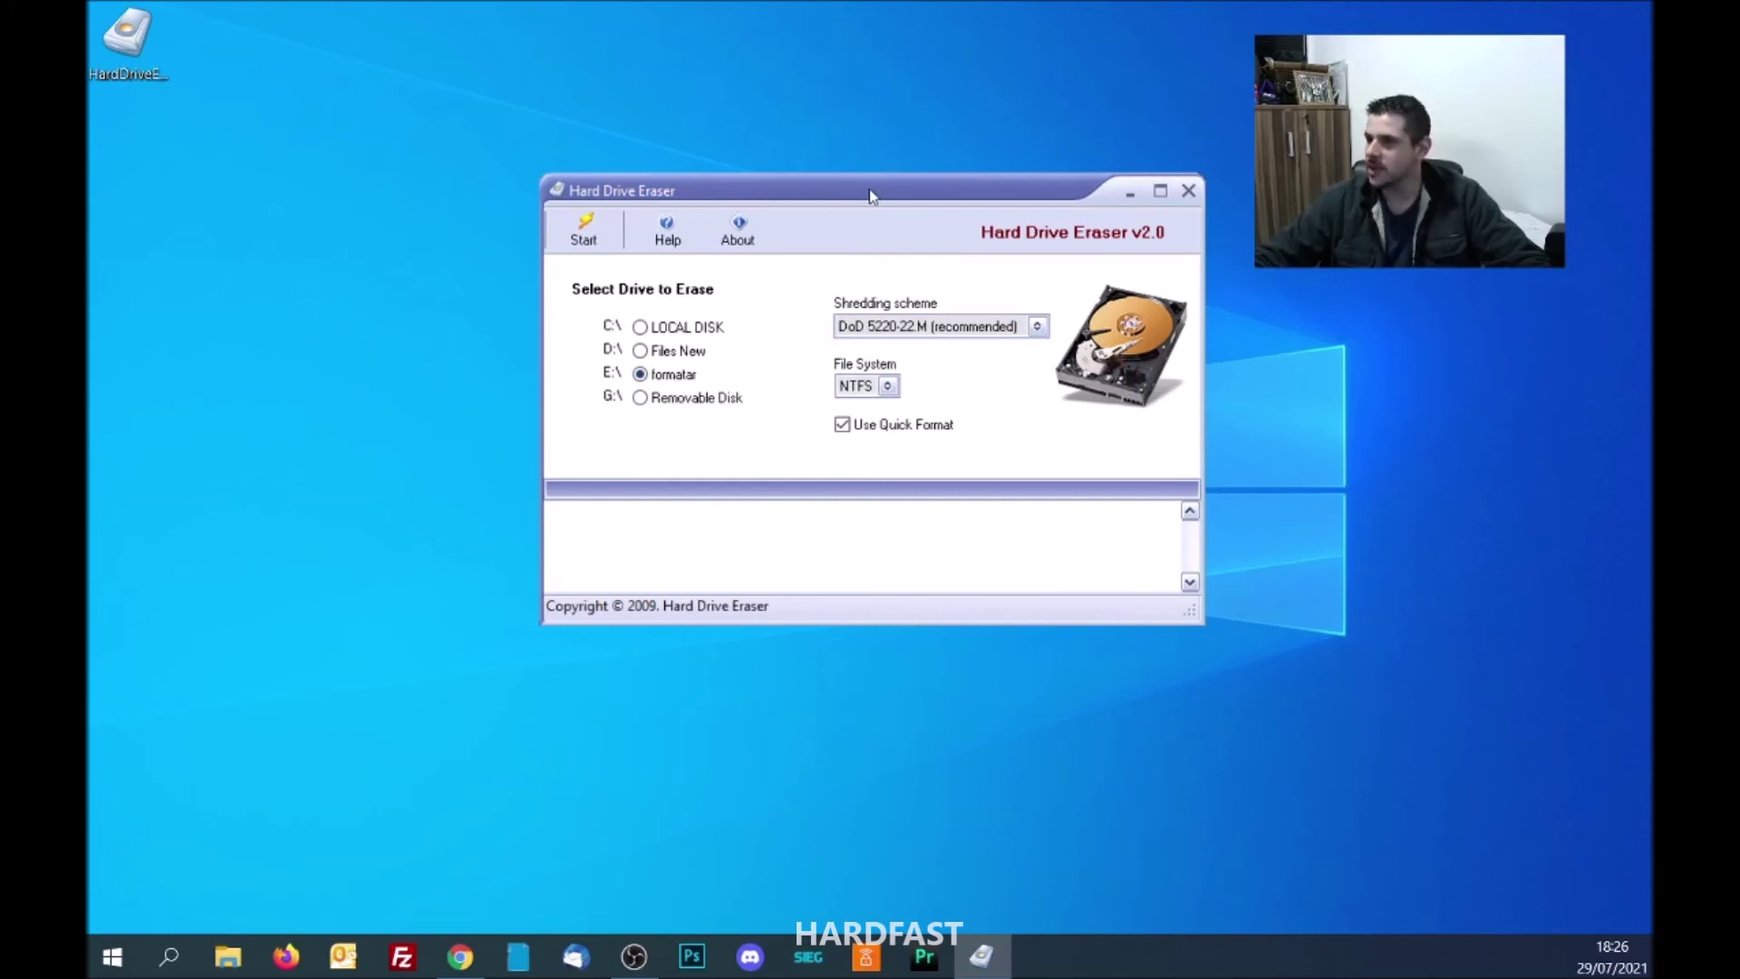
left_click_drag(870, 192, 916, 173)
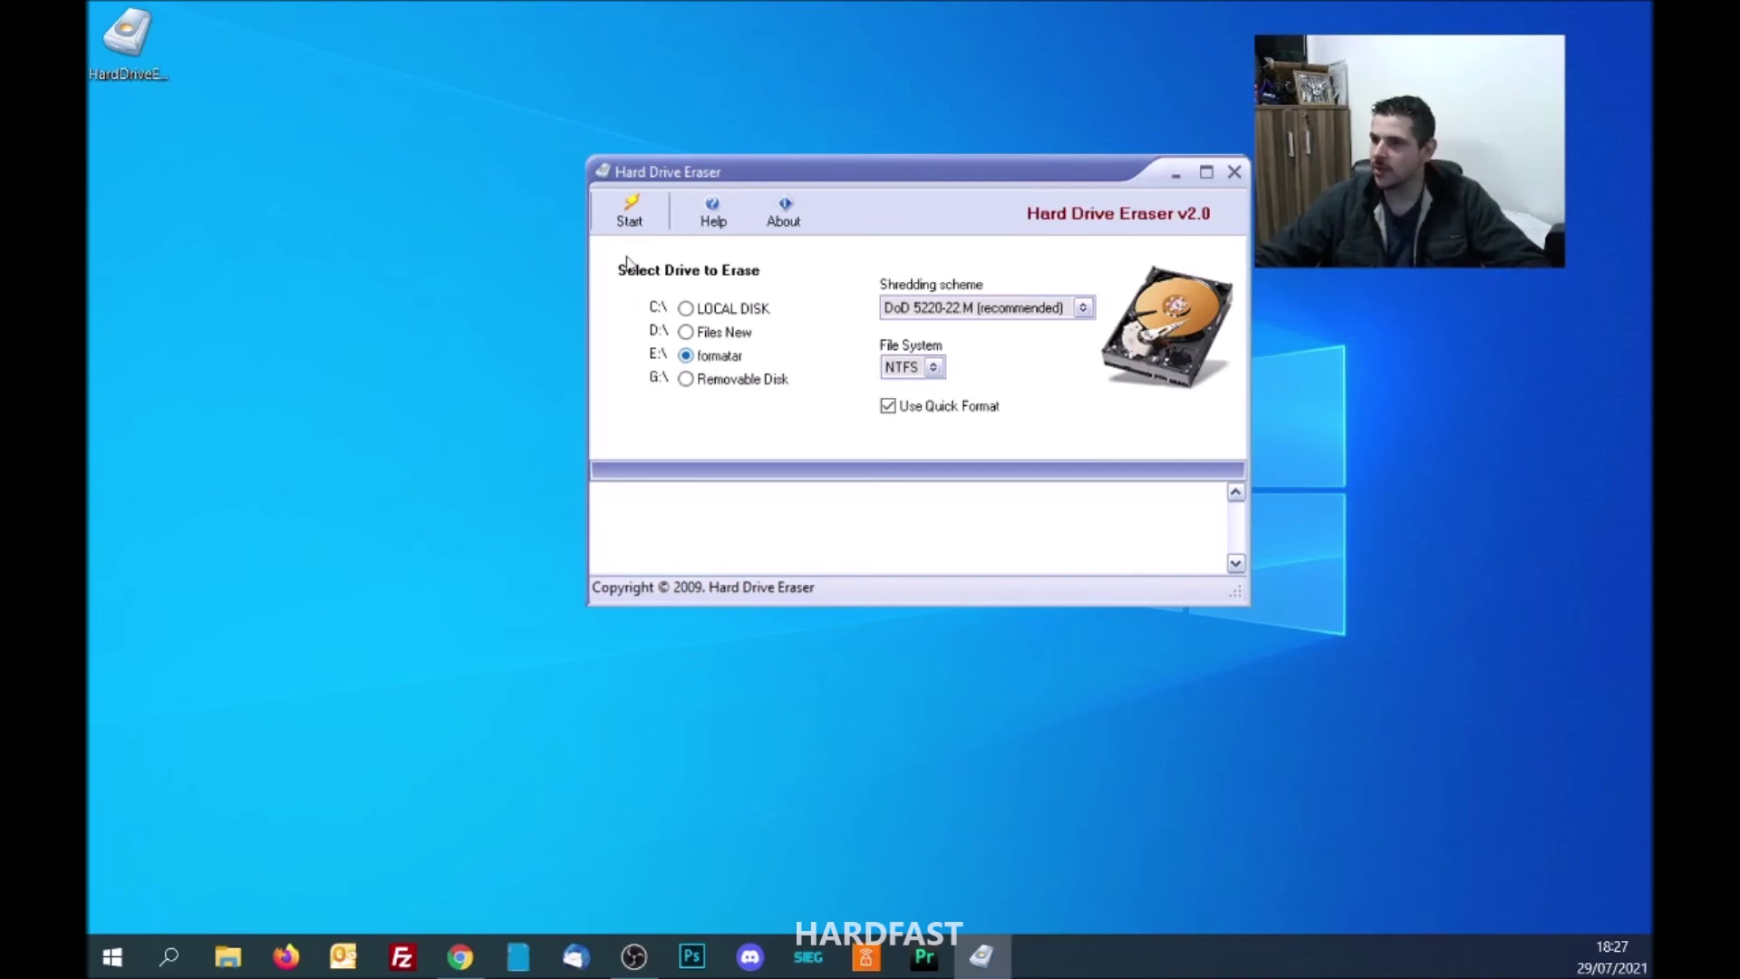
- Start erasing drive E:, accepting the data-destruction warning and confirming with the word ERASE
left_click(628, 218)
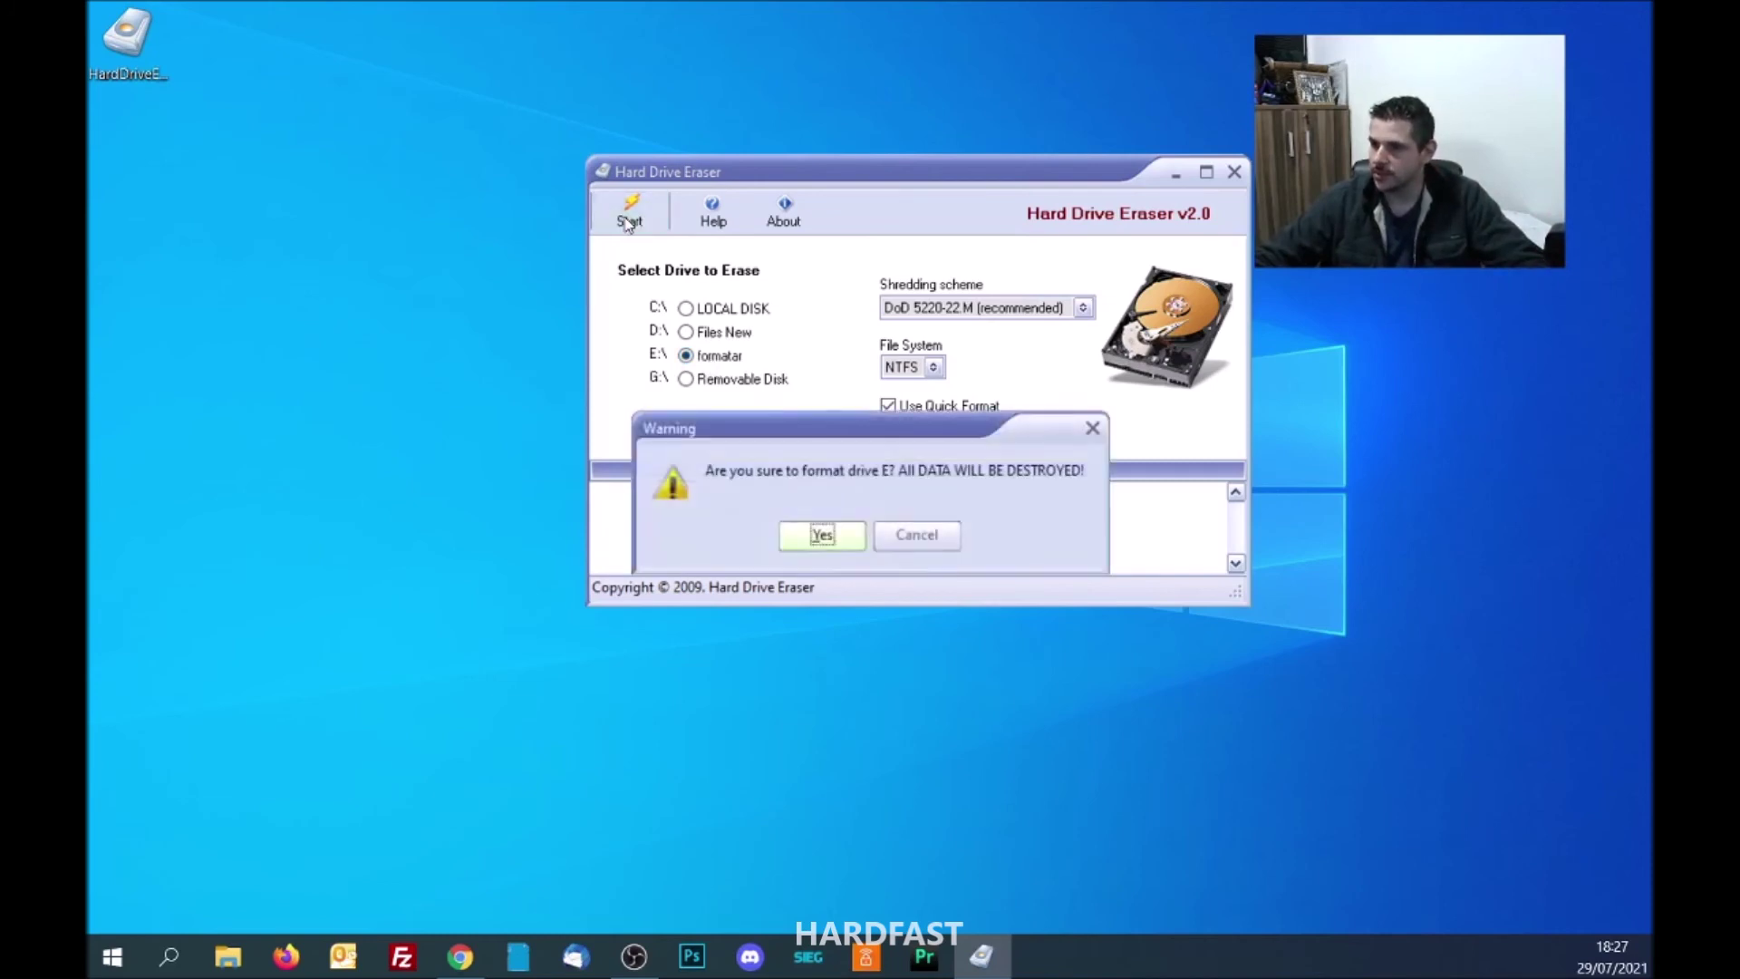
mouse_move(852, 424)
left_mouse_down()
mouse_move(714, 333)
mouse_move(535, 260)
left_mouse_up()
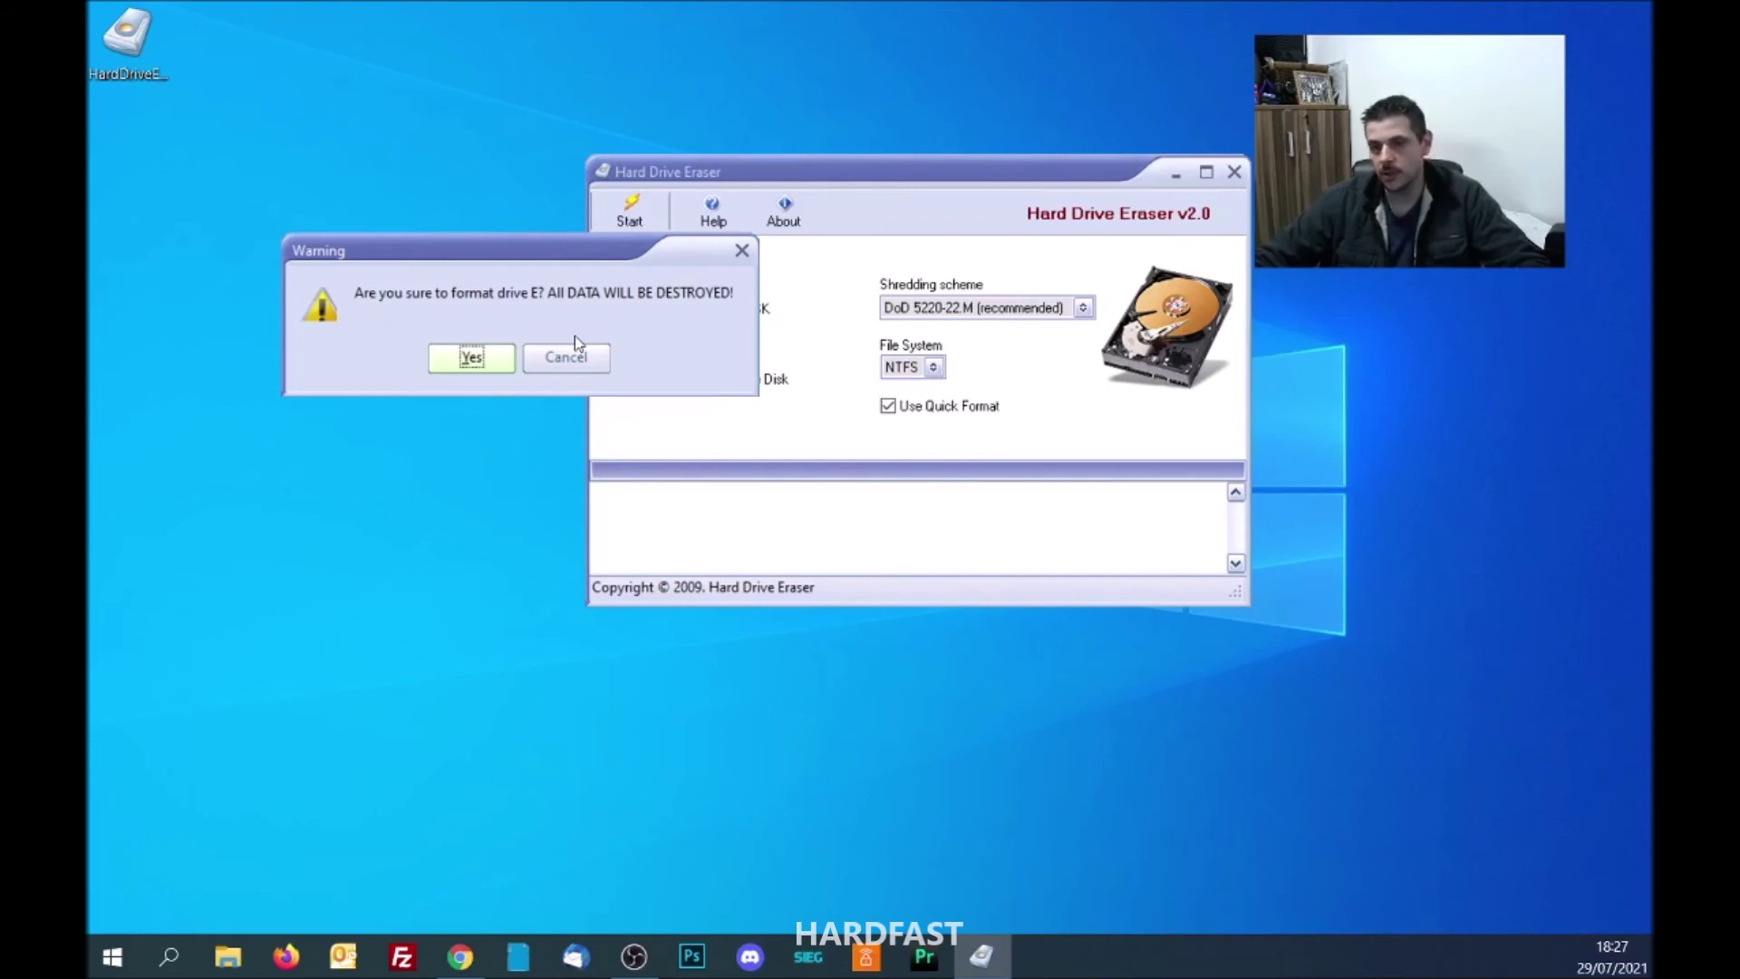
left_click_drag(576, 258, 430, 167)
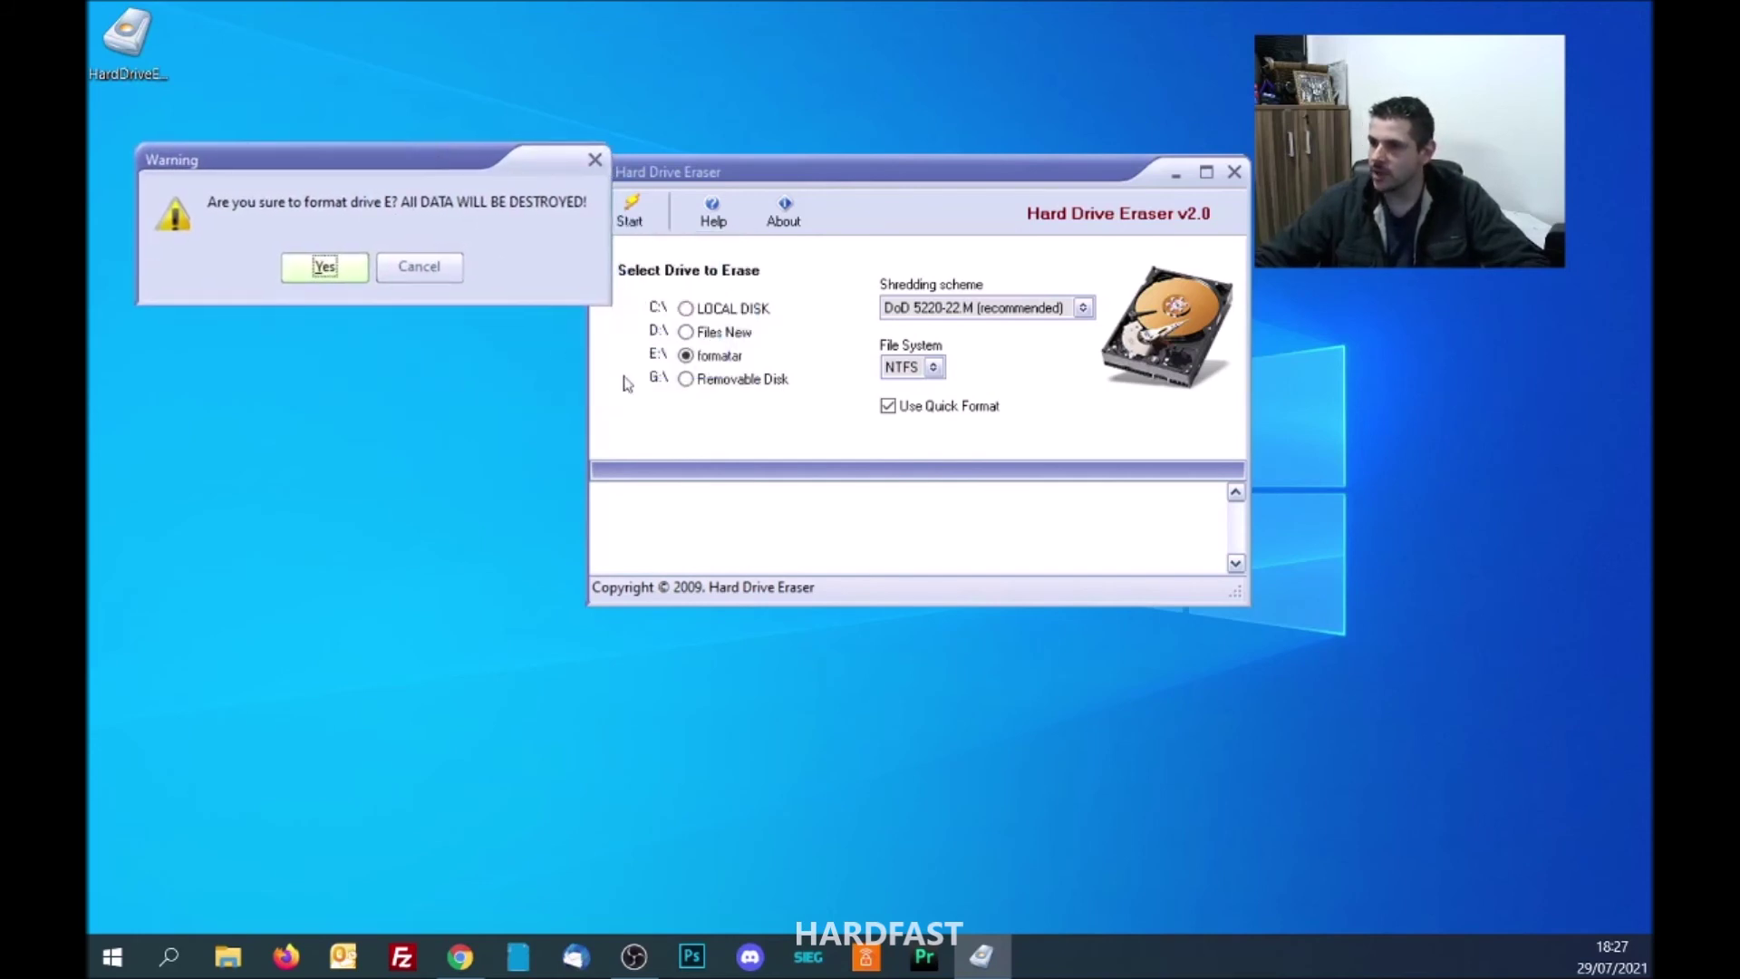
left_click(308, 277)
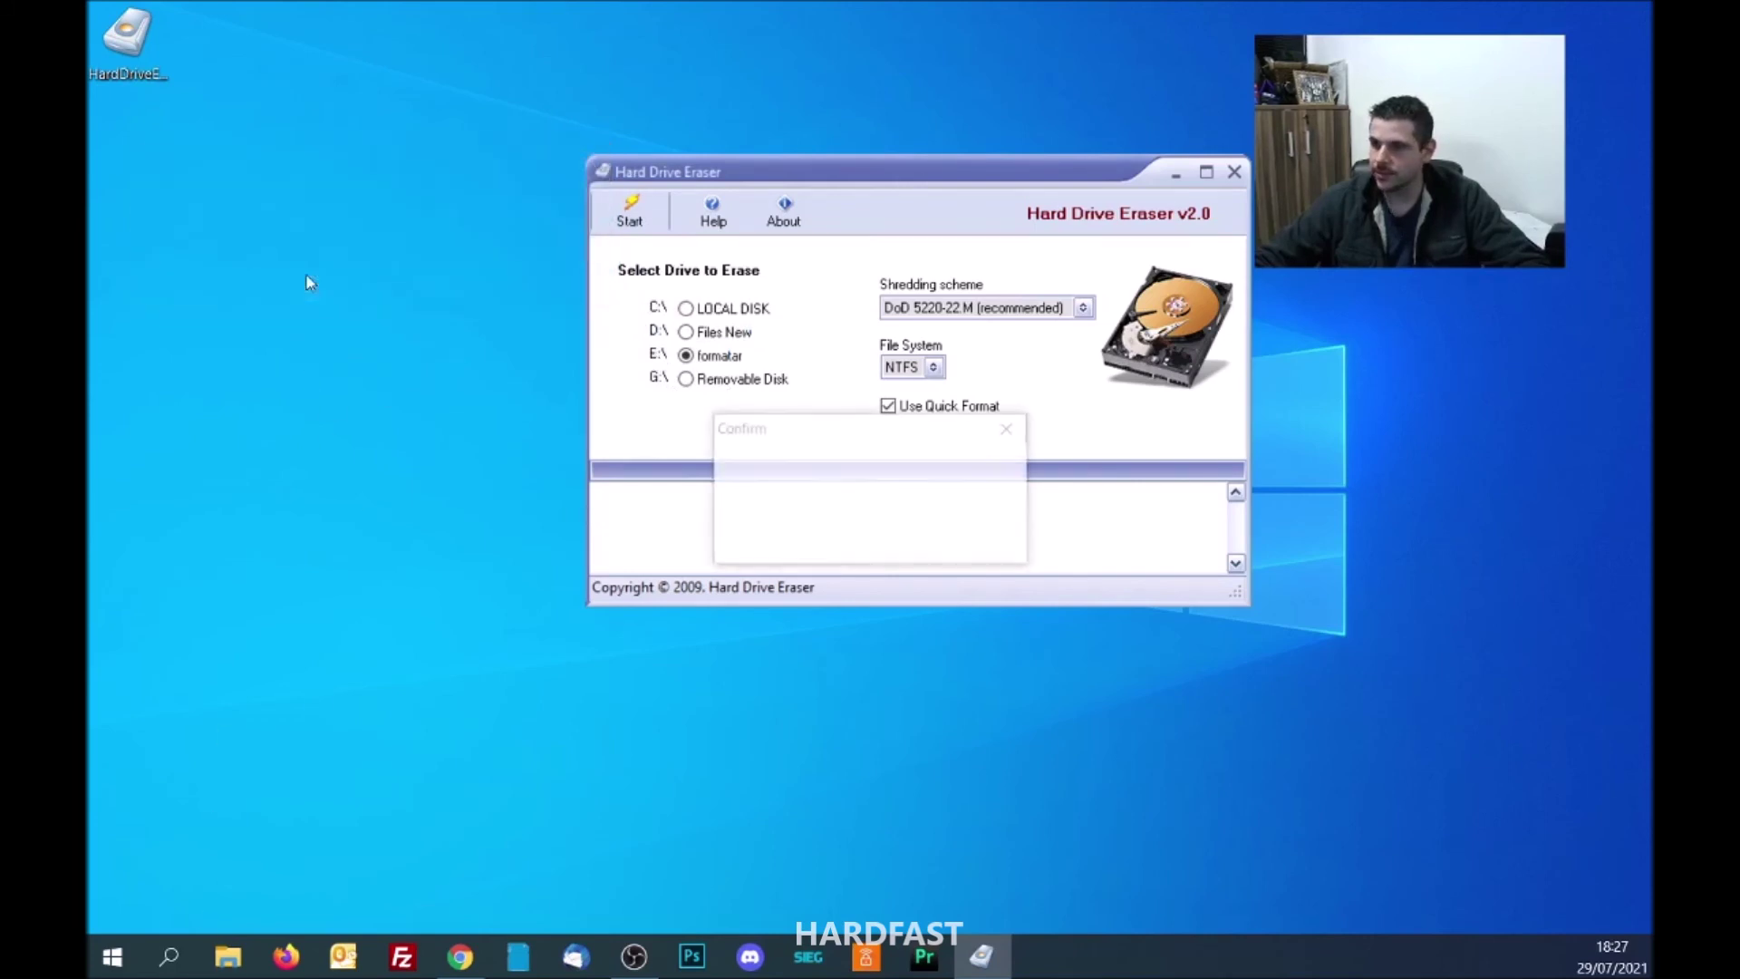
left_click_drag(850, 436, 534, 253)
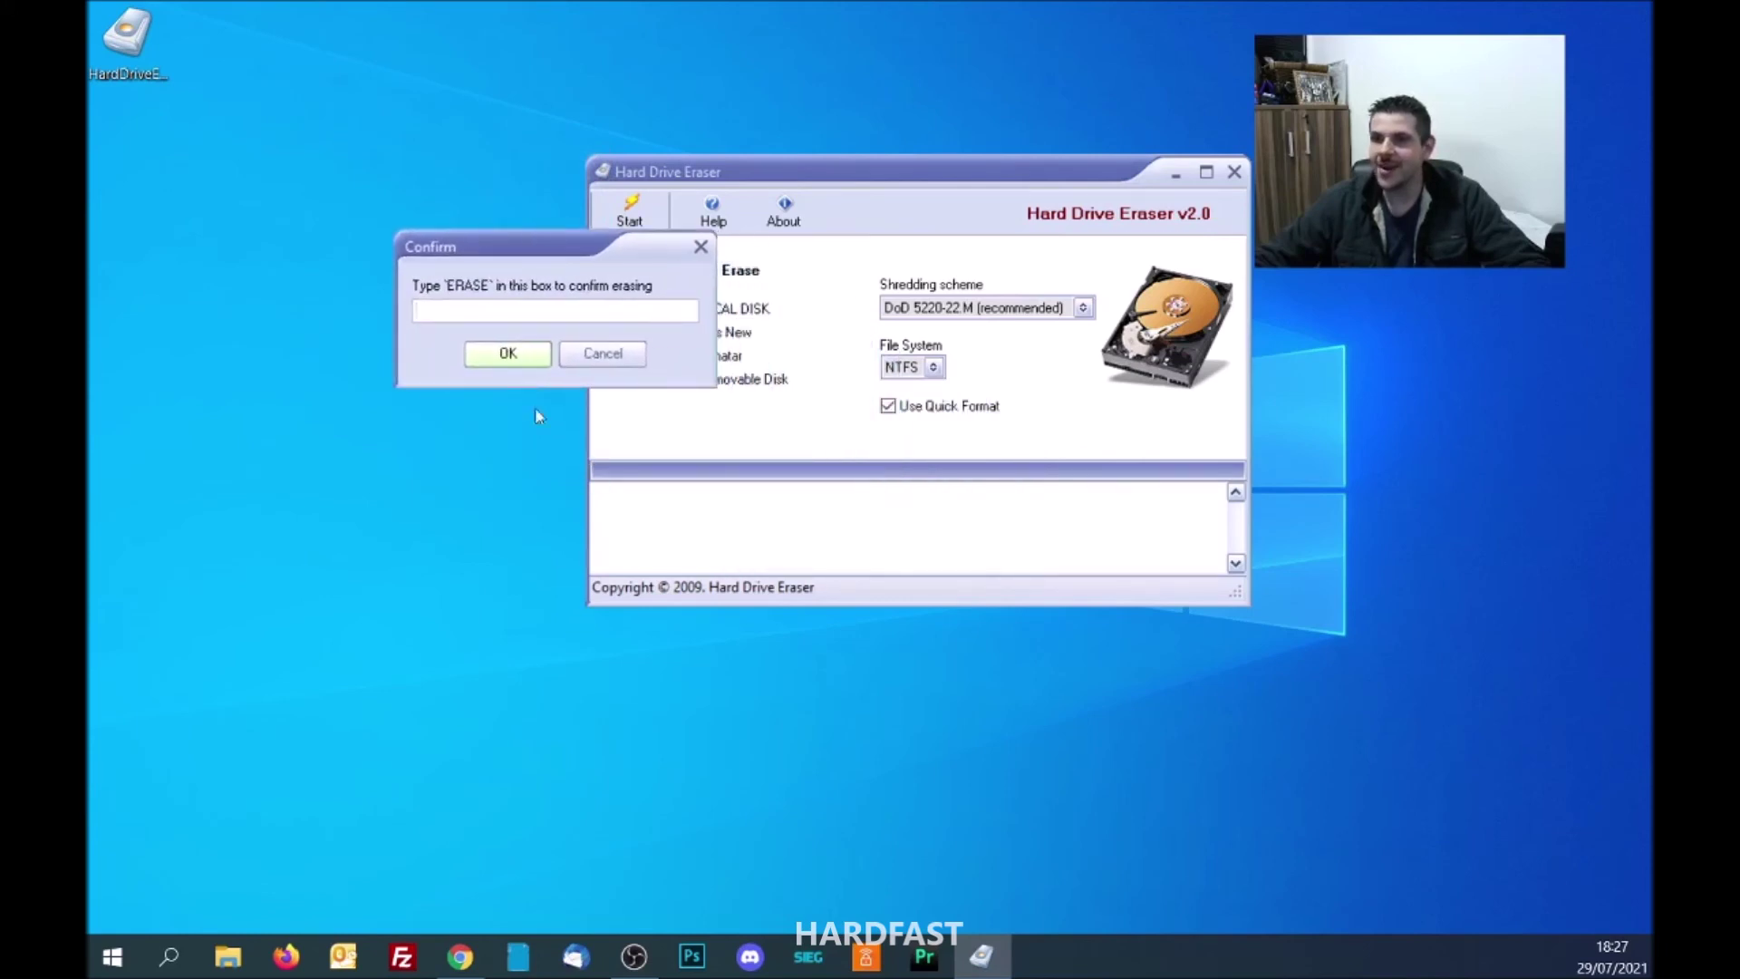
left_click_drag(533, 257, 893, 550)
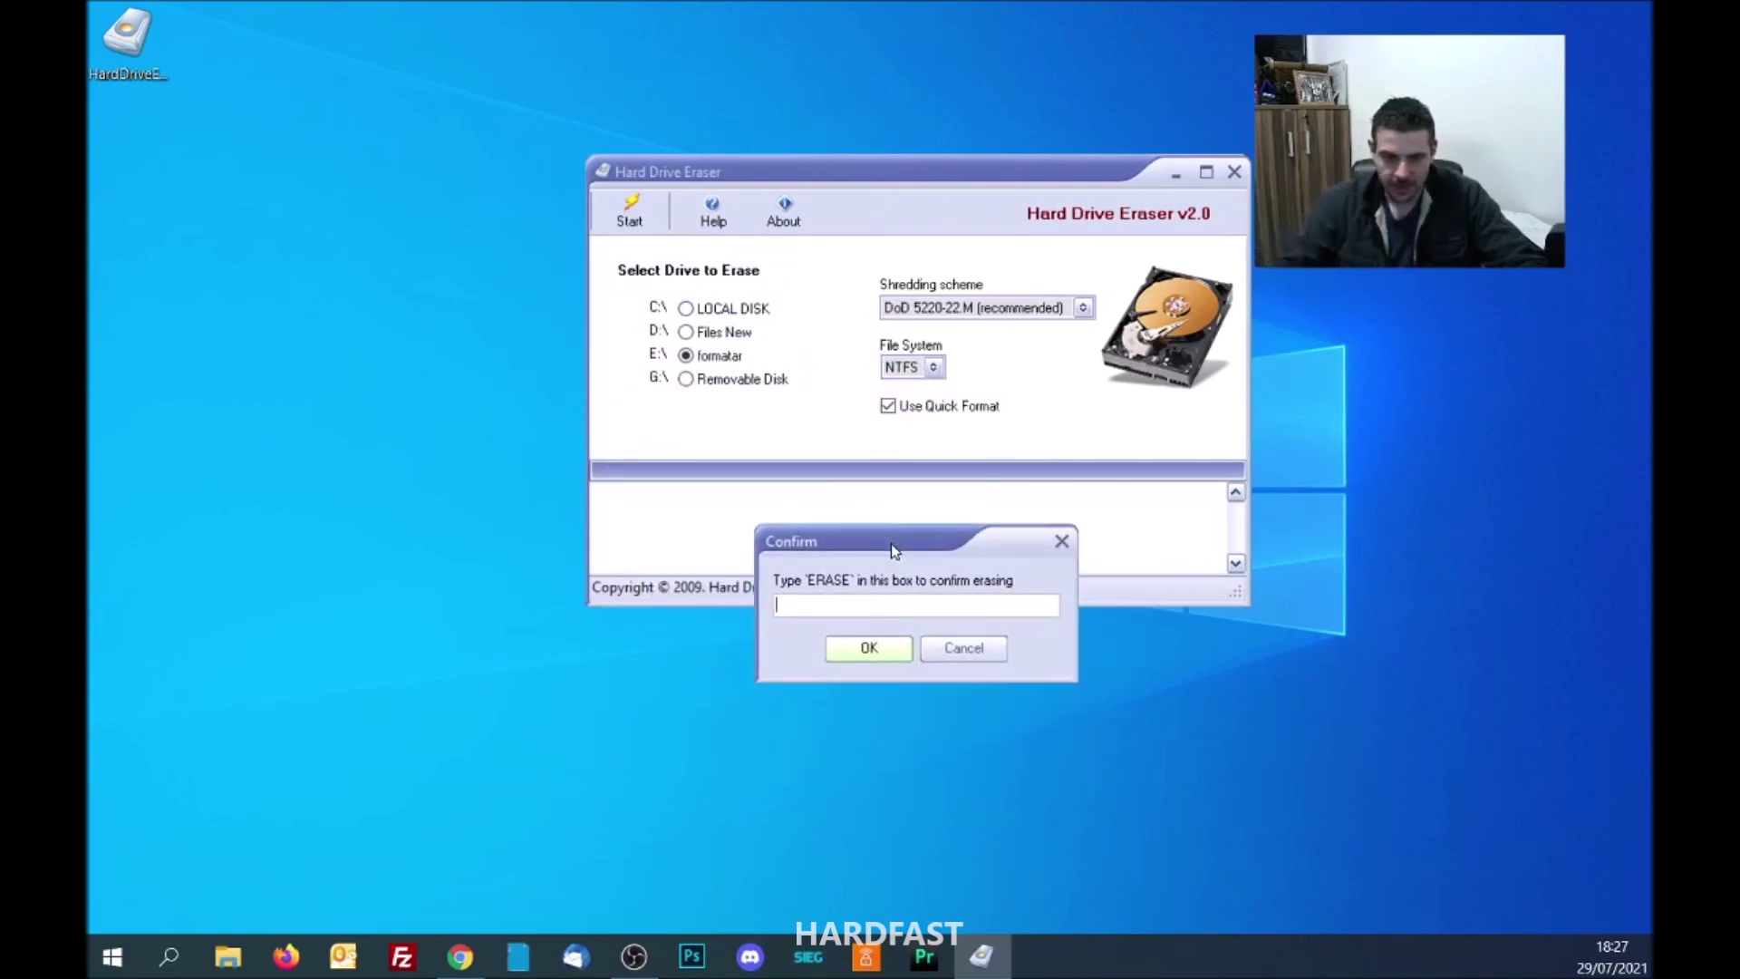
type("ERASE")
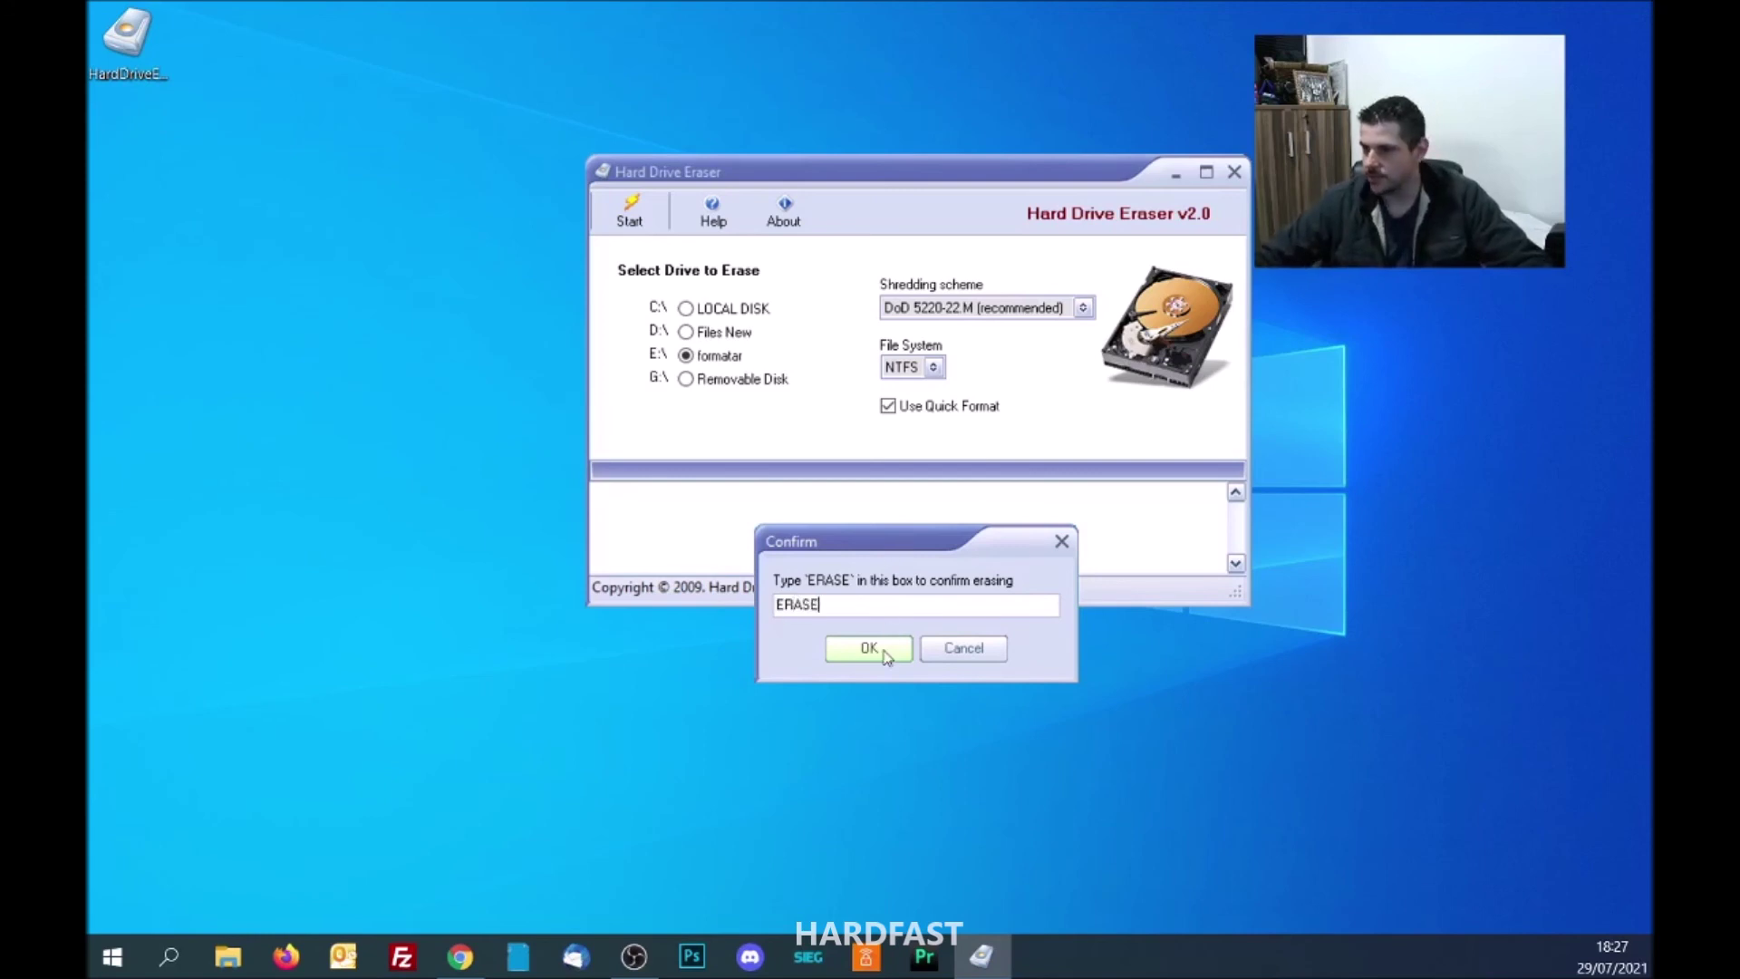
left_click(868, 648)
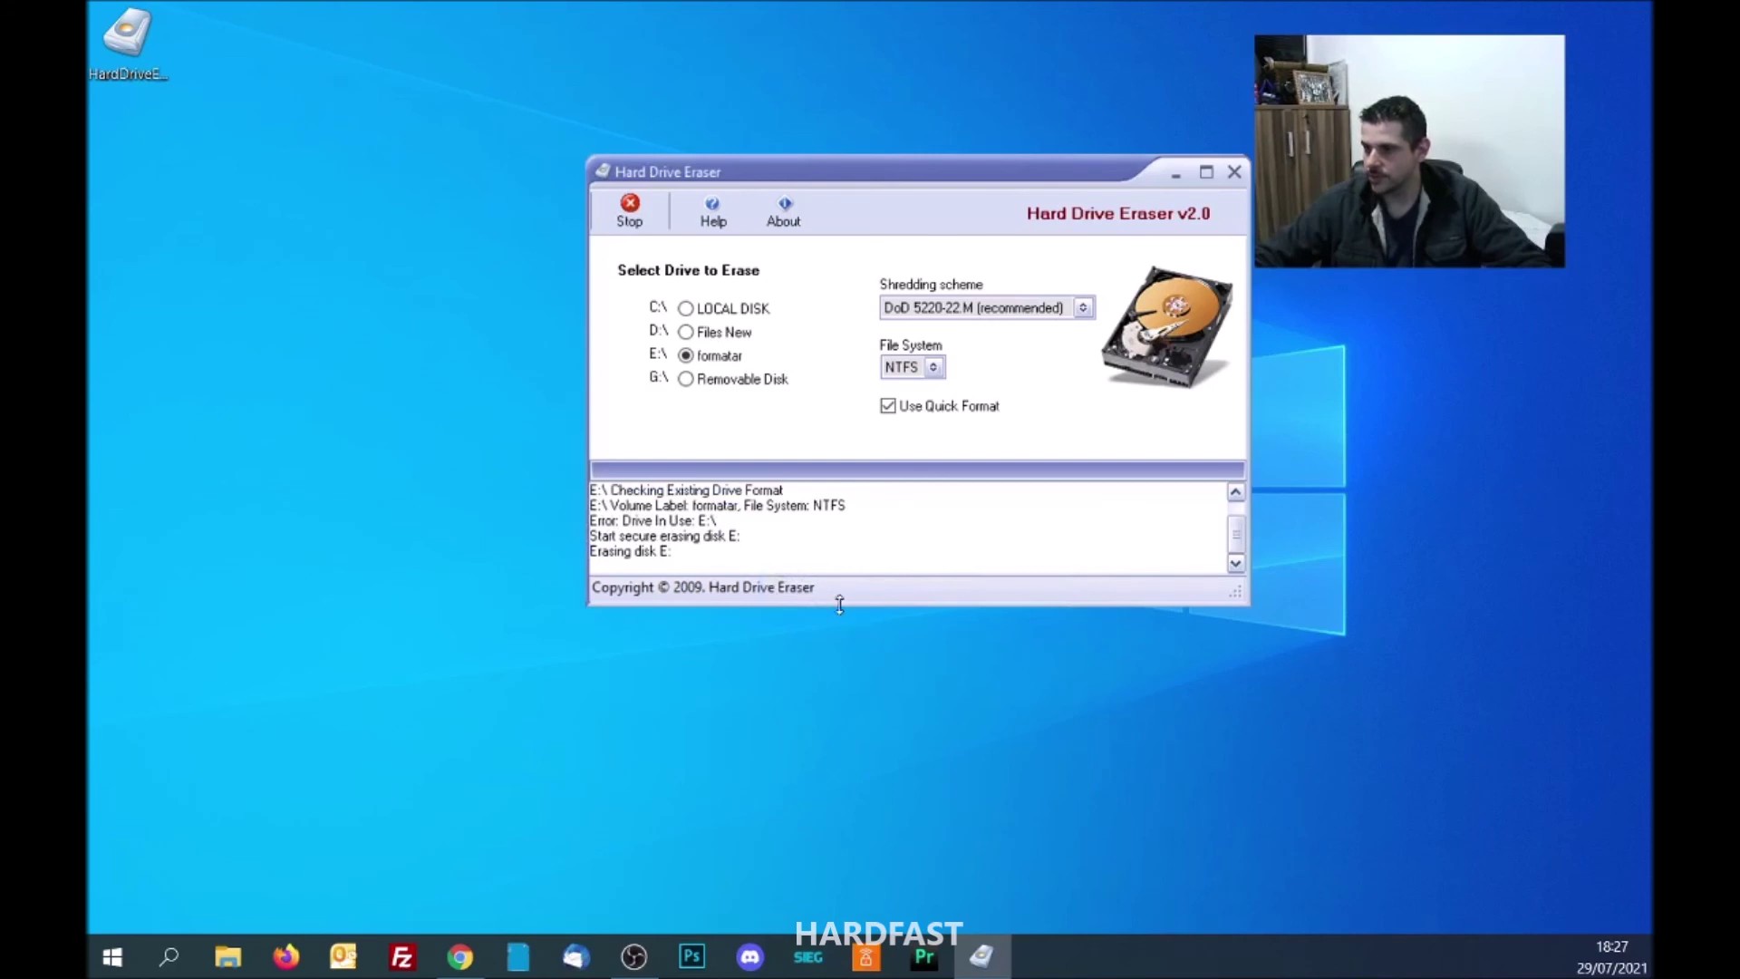
left_click_drag(852, 172, 917, 153)
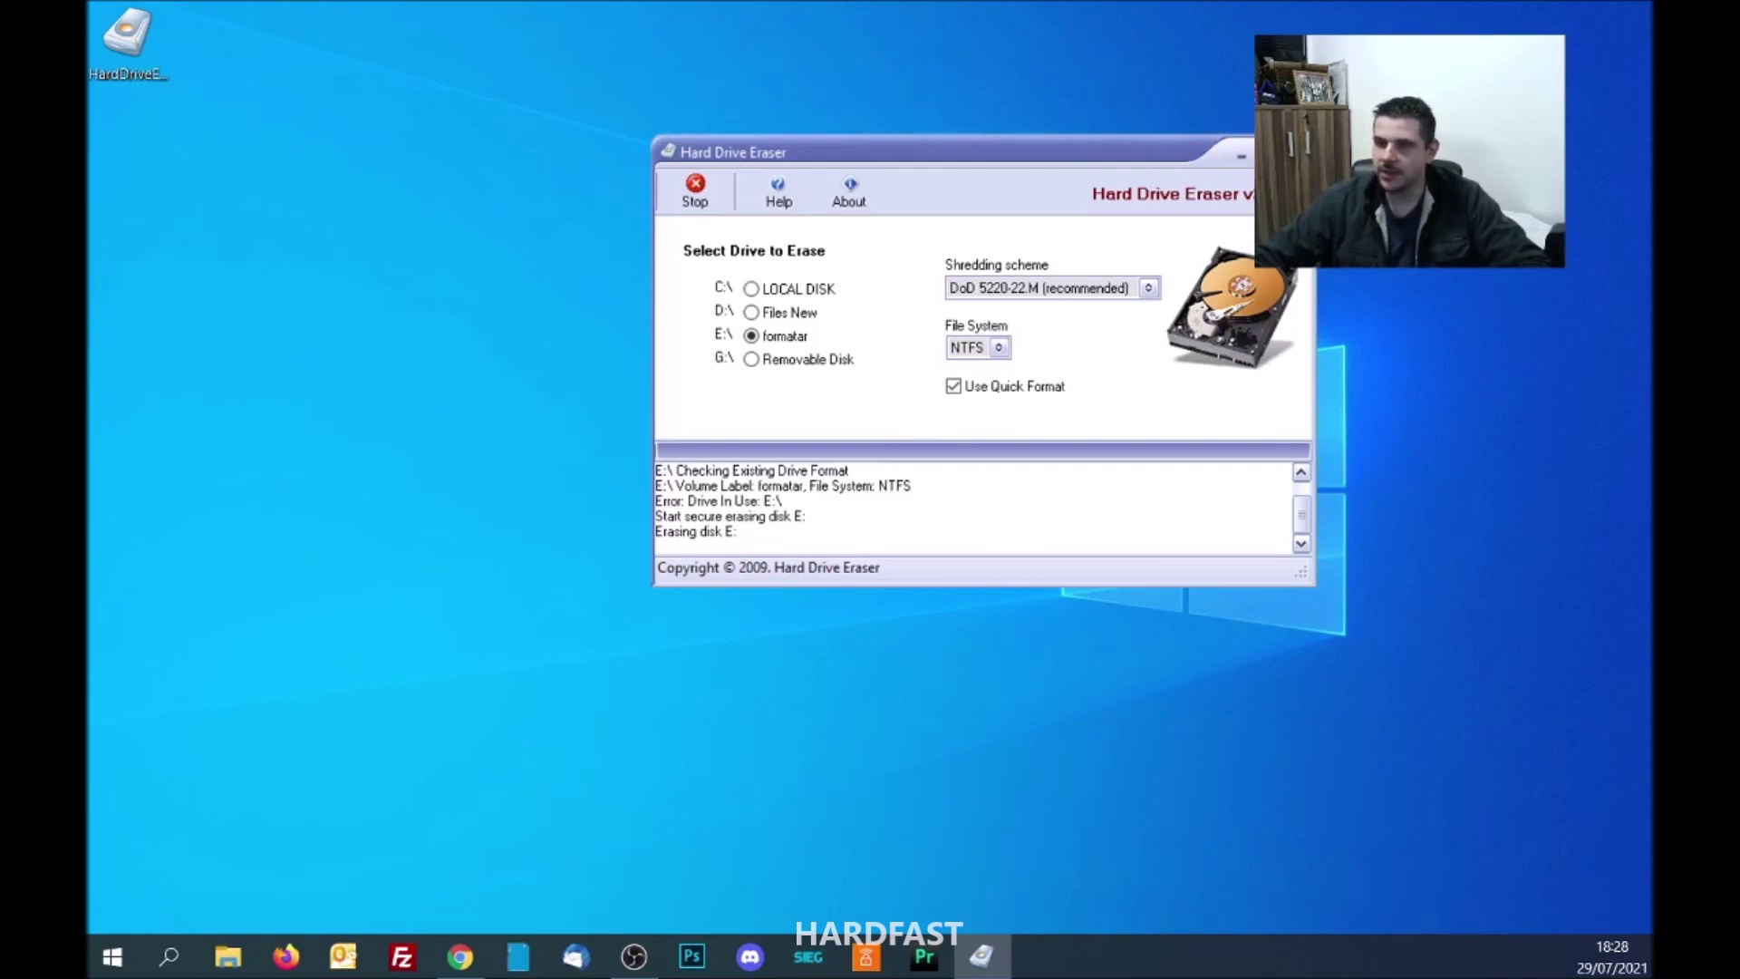
left_click_drag(1051, 152, 624, 148)
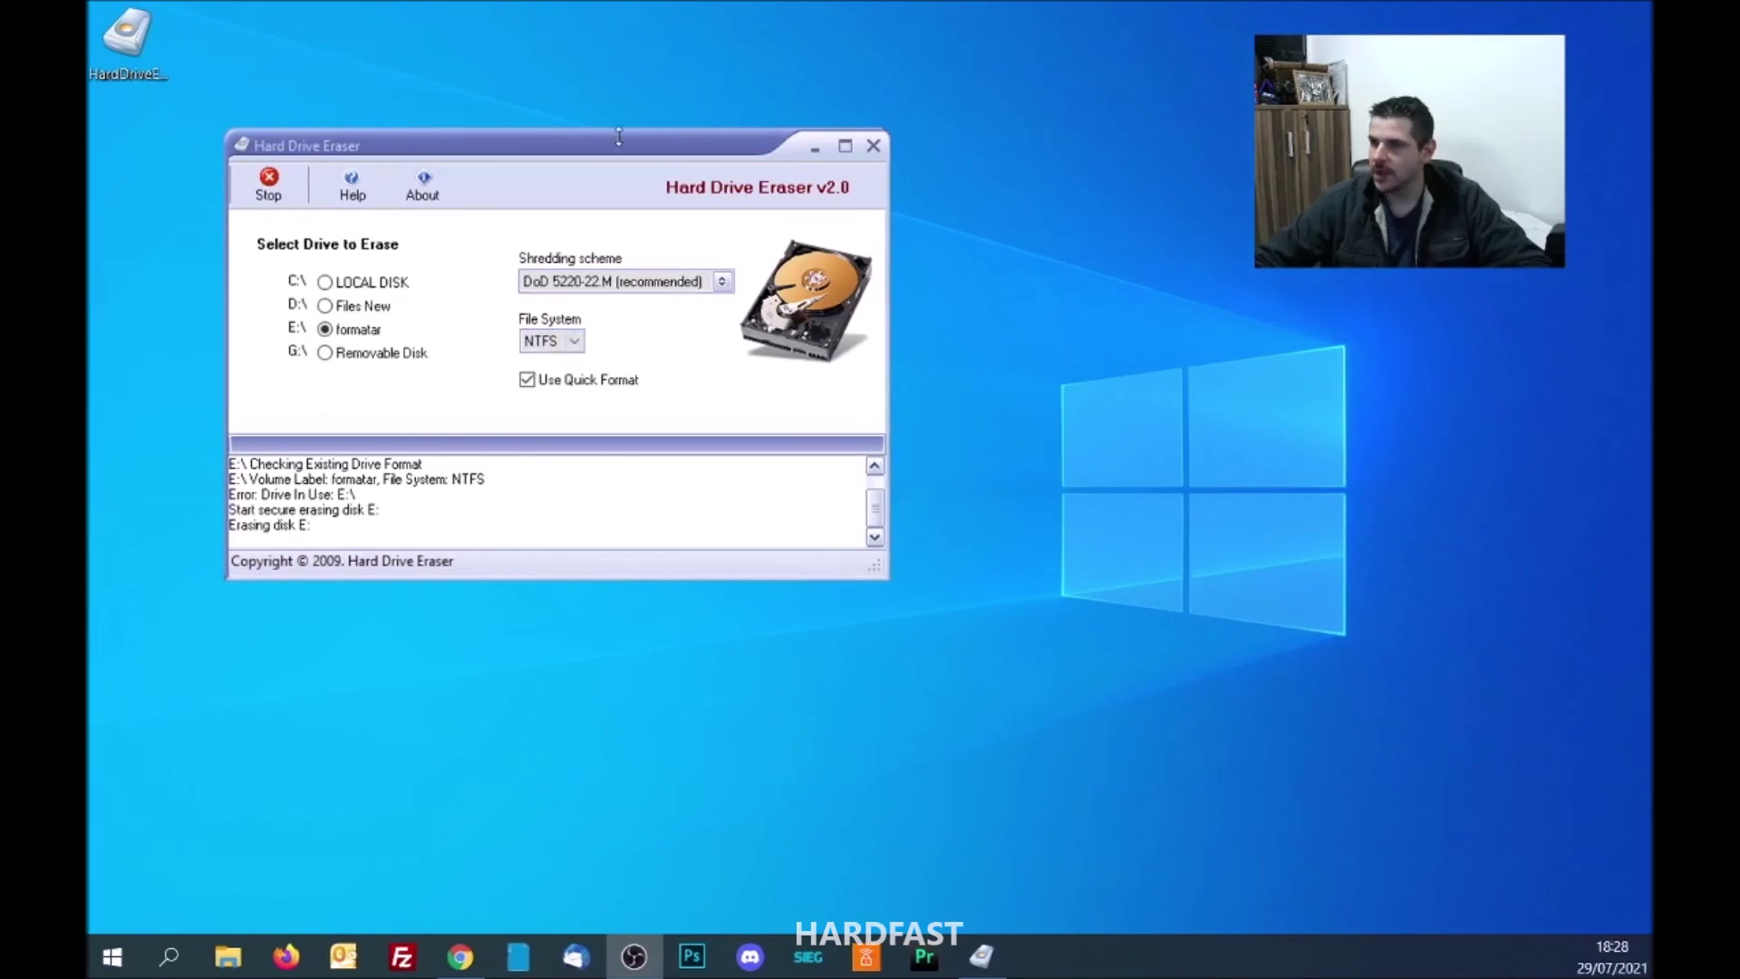
left_click_drag(619, 136, 673, 183)
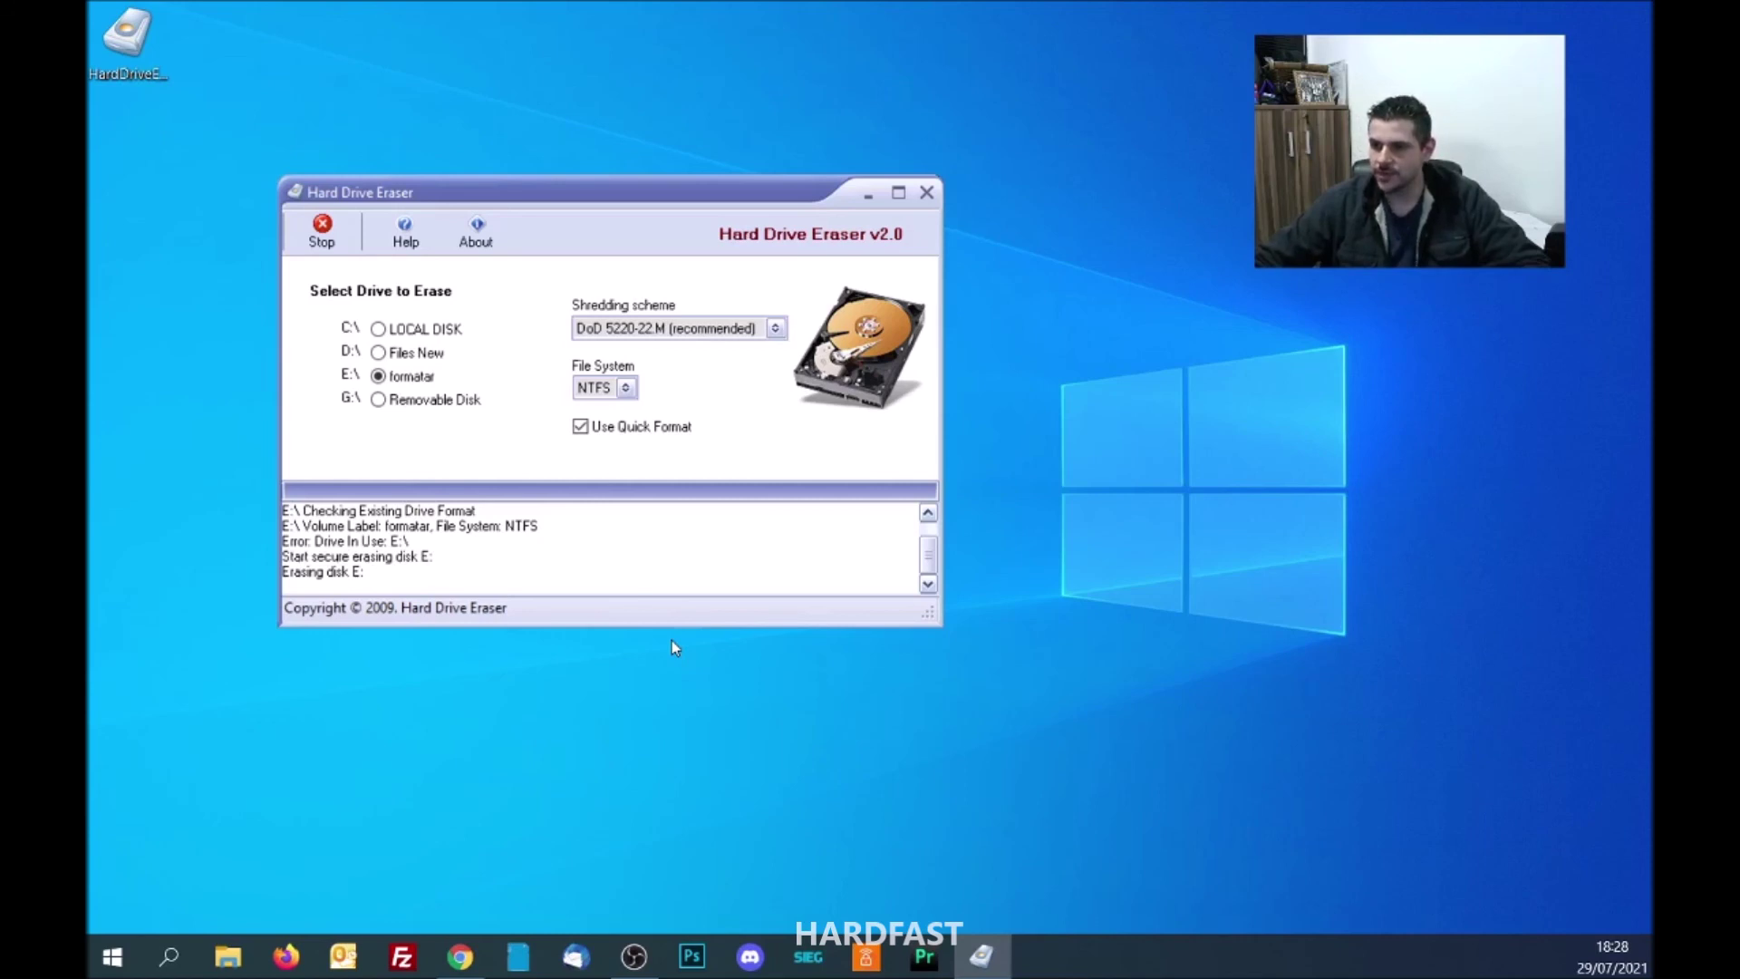
scroll(929, 555, "up", 1)
scroll(929, 554, "down", 1)
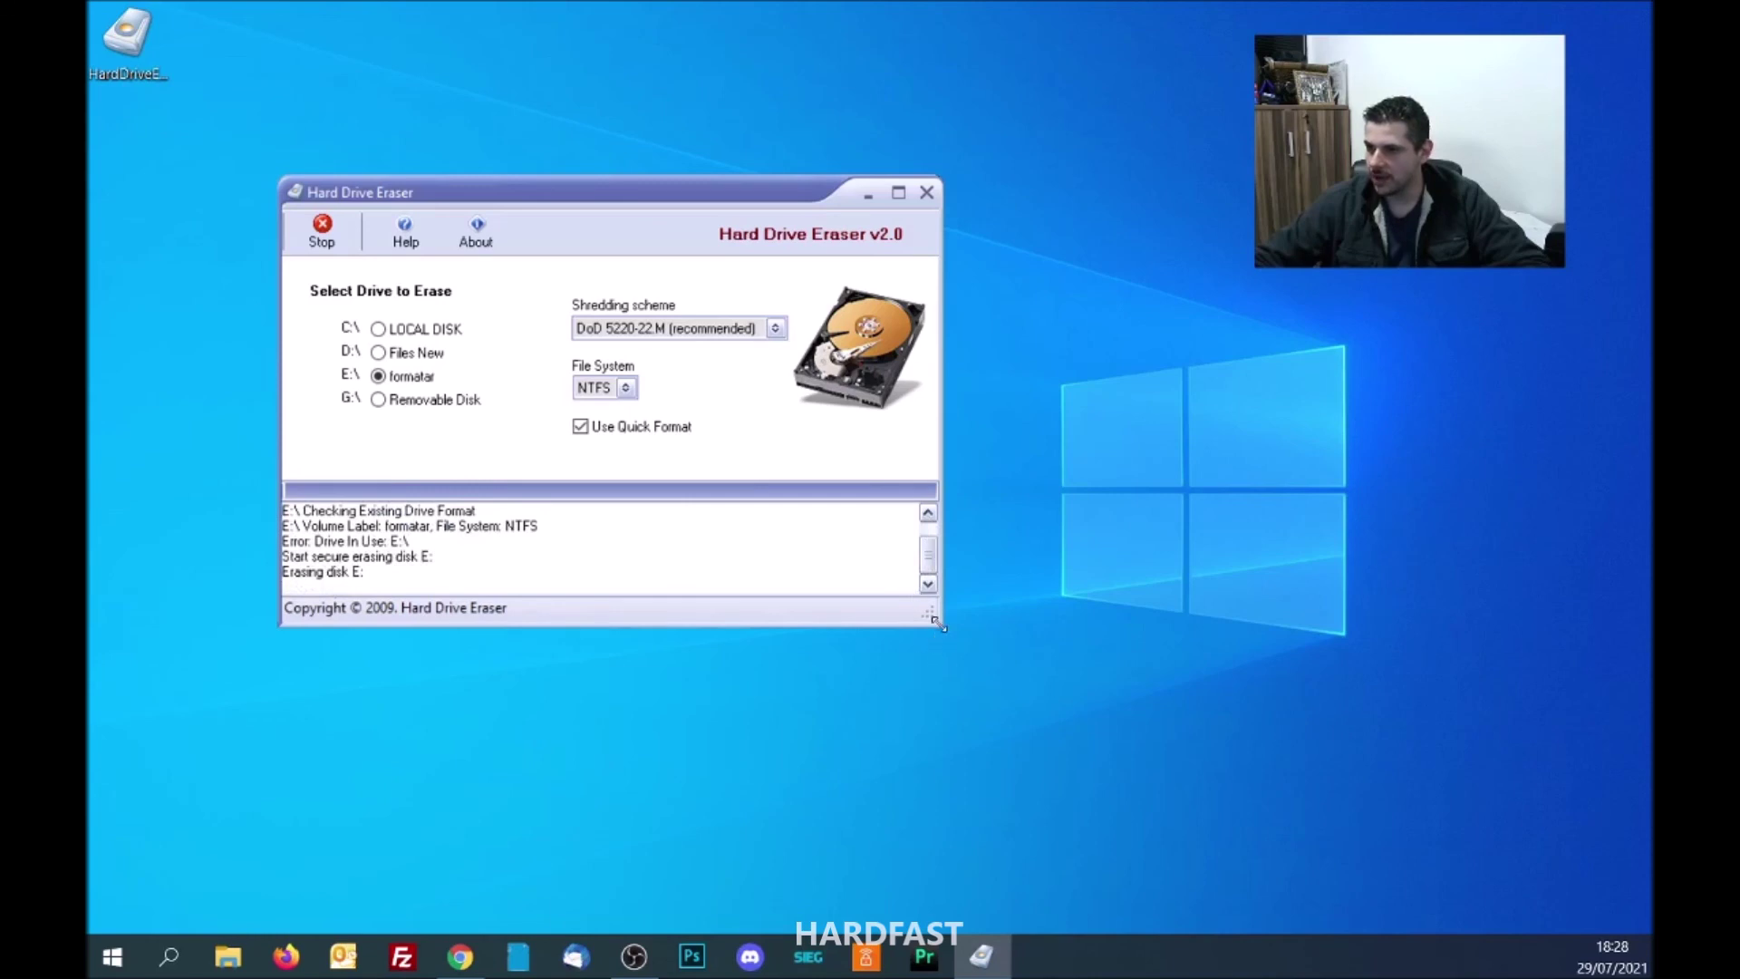